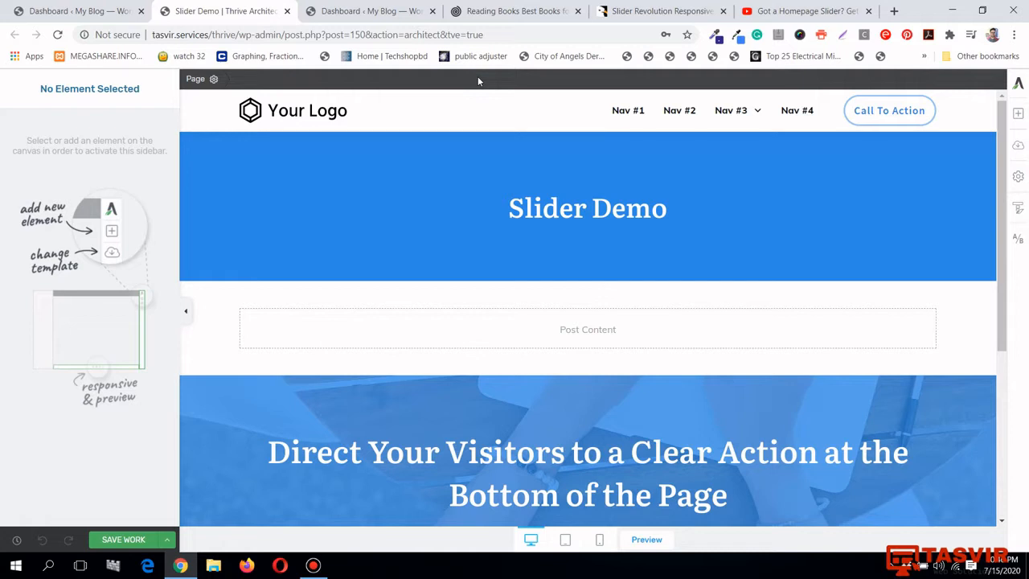
Search the element list for 'slid' and 'car', then clear the search to show all elements
{"action": "left_click", "coordinate": [1018, 115]}
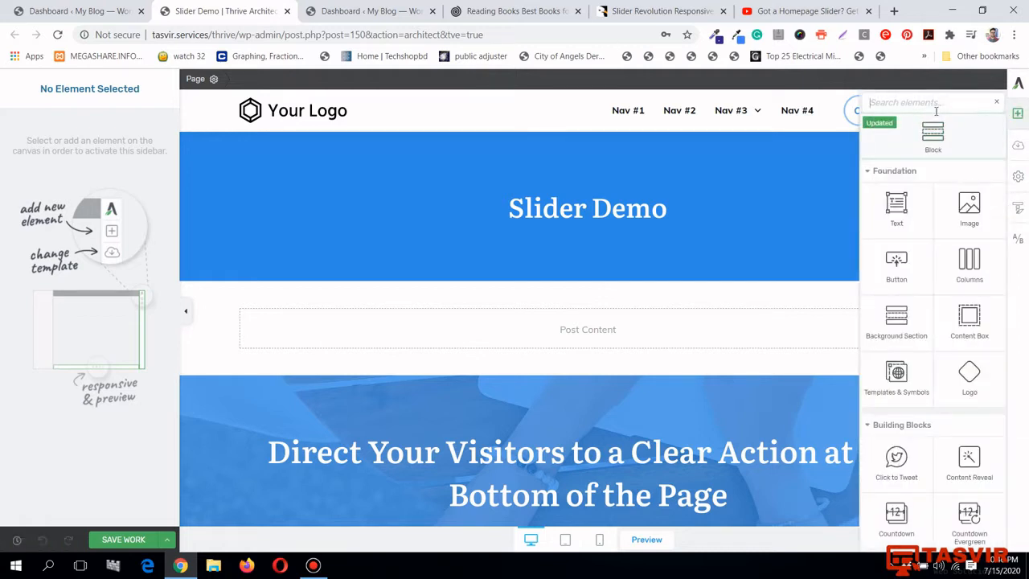
{"action": "type", "text": "sl"}
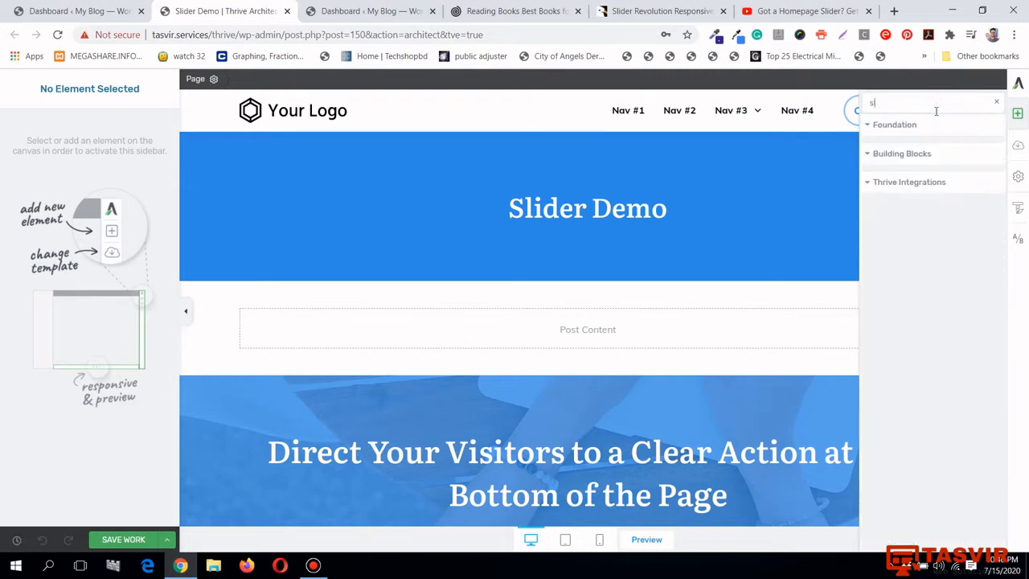
{"action": "type", "text": "id"}
{"action": "key", "text": "BackSpace"}
{"action": "key", "text": "BackSpace"}
{"action": "key", "text": "BackSpace"}
{"action": "key", "text": "BackSpace"}
{"action": "type", "text": "c"}
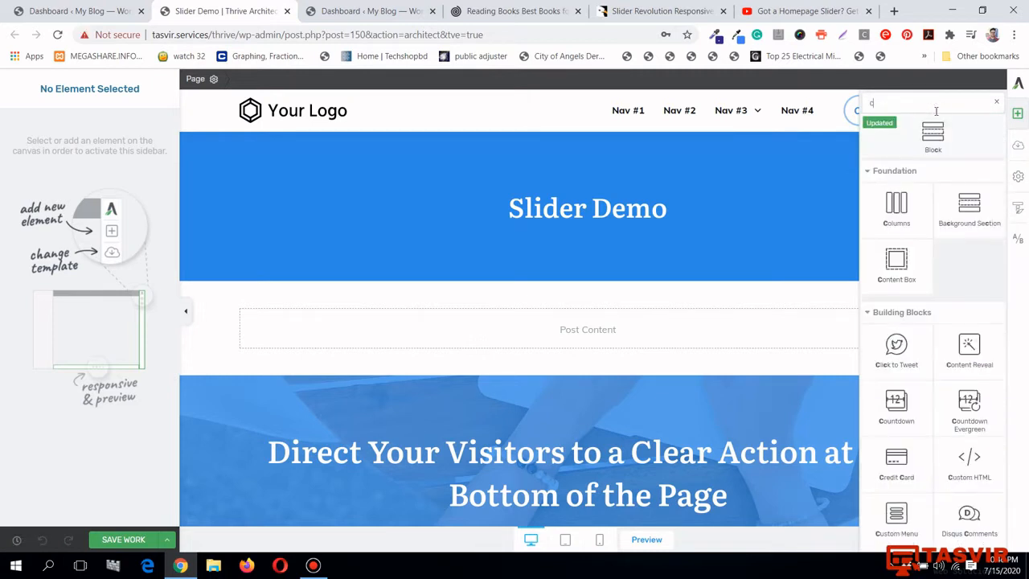
{"action": "type", "text": "ar"}
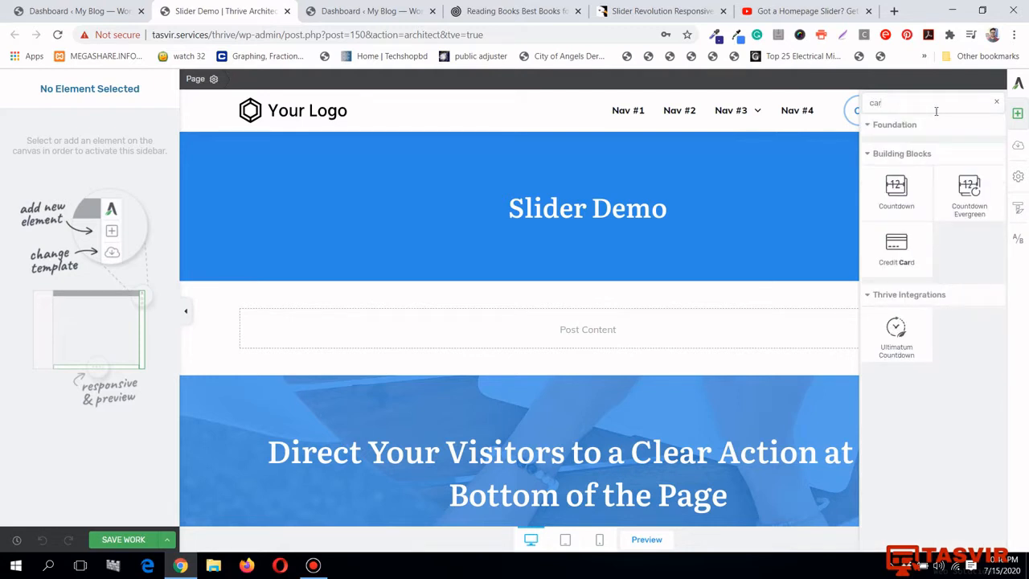
{"action": "key", "text": "BackSpace"}
{"action": "key", "text": "BackSpace"}
{"action": "key", "text": "BackSpace"}
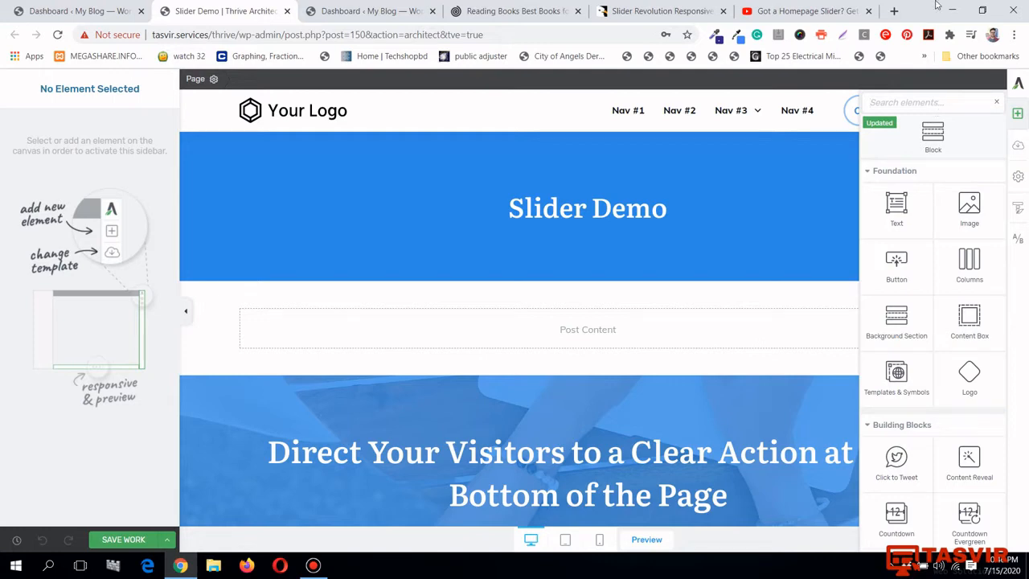
Switch to the YouTube video 'Got a Homepage Slider? Get Rid of It!' and highlight its title
{"action": "left_click", "coordinate": [792, 6]}
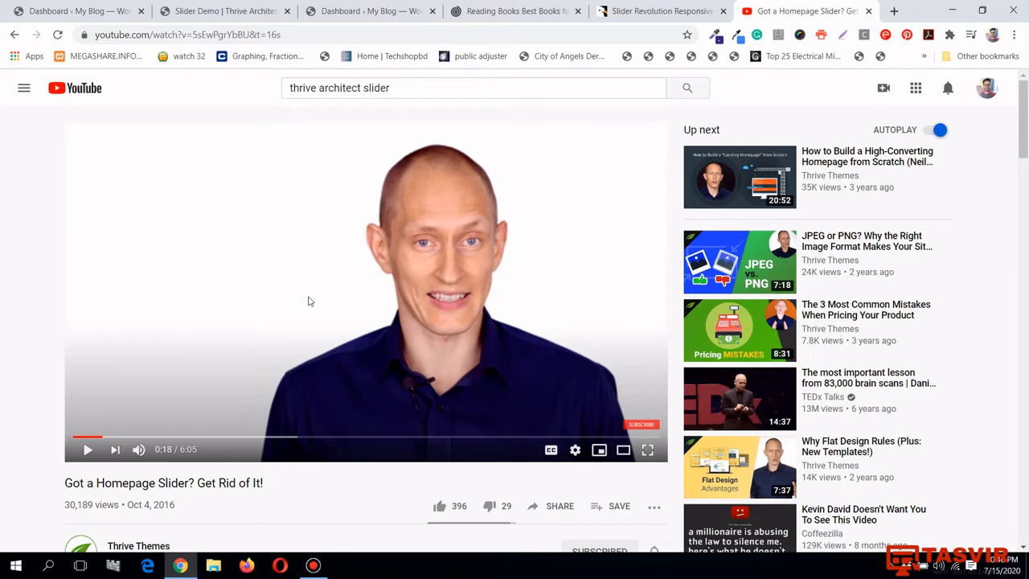
{"action": "scroll", "coordinate": [308, 296], "scroll_direction": "down", "scroll_amount": 1}
{"action": "scroll", "coordinate": [307, 296], "scroll_direction": "up", "scroll_amount": 1}
{"action": "left_click_drag", "start_coordinate": [64, 486], "coordinate": [266, 484]}
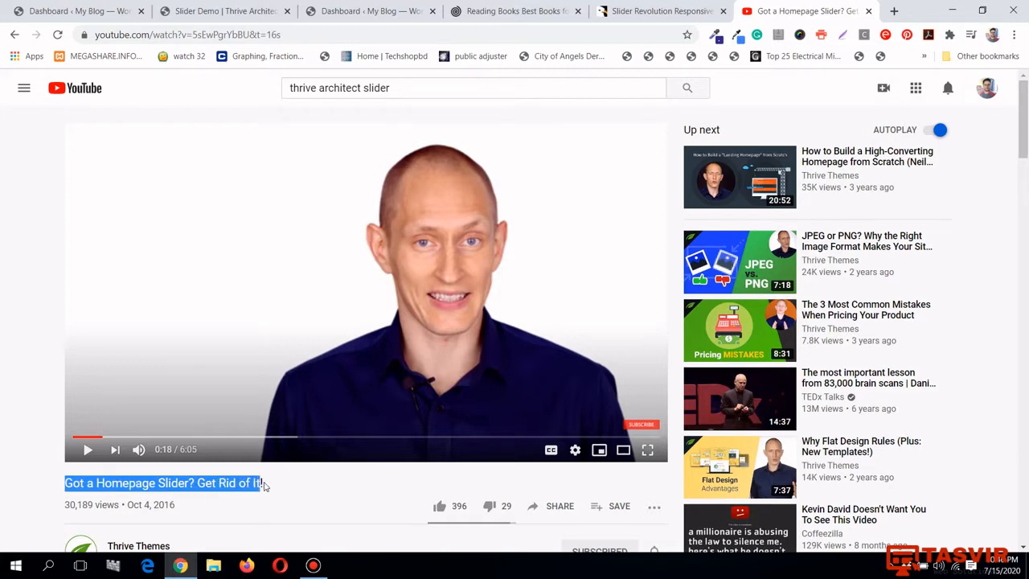
{"action": "left_click", "coordinate": [268, 486]}
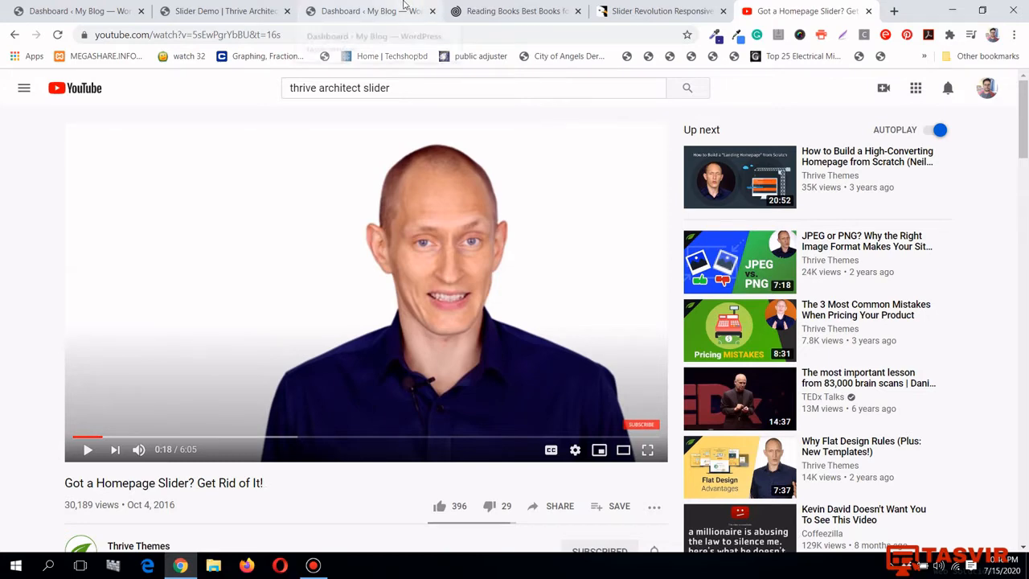
Return to the 'Slider Demo | Thrive Architect' editor tab
{"action": "left_click", "coordinate": [266, 11]}
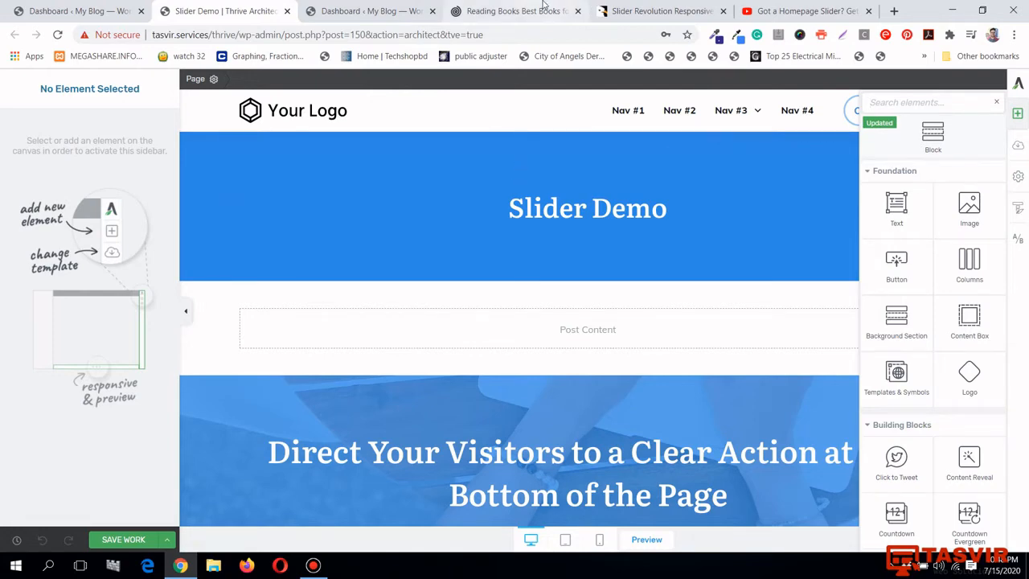
{"action": "left_click", "coordinate": [510, 10]}
{"action": "scroll", "coordinate": [1021, 131], "scroll_direction": "down", "scroll_amount": 7}
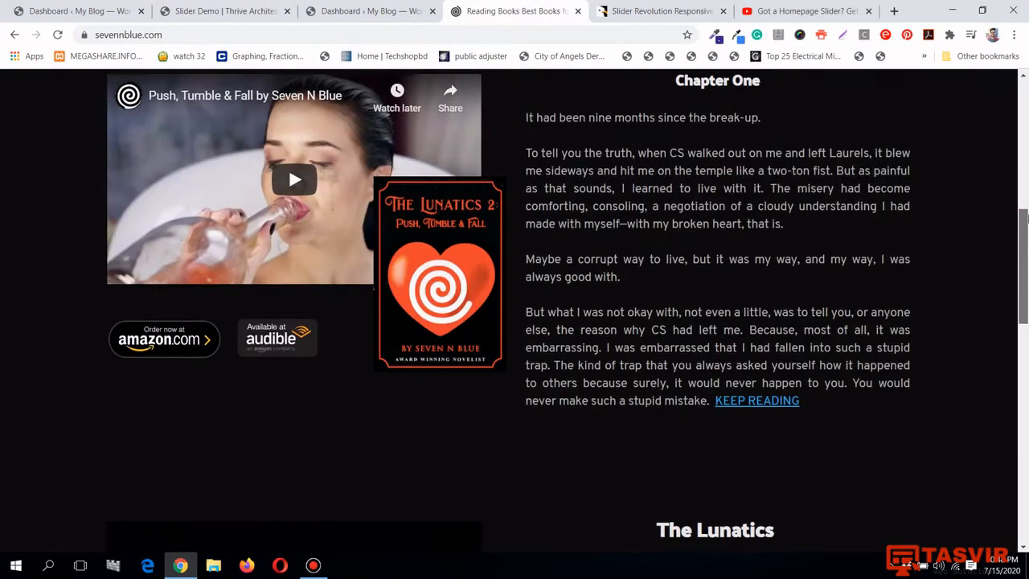
{"action": "scroll", "coordinate": [1024, 177], "scroll_direction": "up", "scroll_amount": 7}
{"action": "left_click_drag", "start_coordinate": [1025, 204], "coordinate": [1025, 462]}
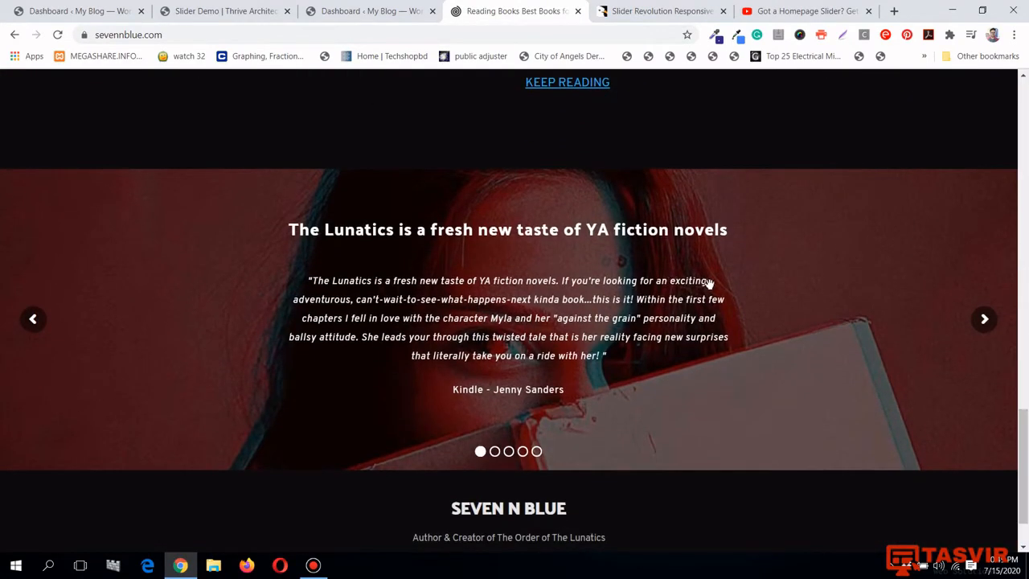
{"action": "left_click_drag", "start_coordinate": [783, 311], "coordinate": [356, 330]}
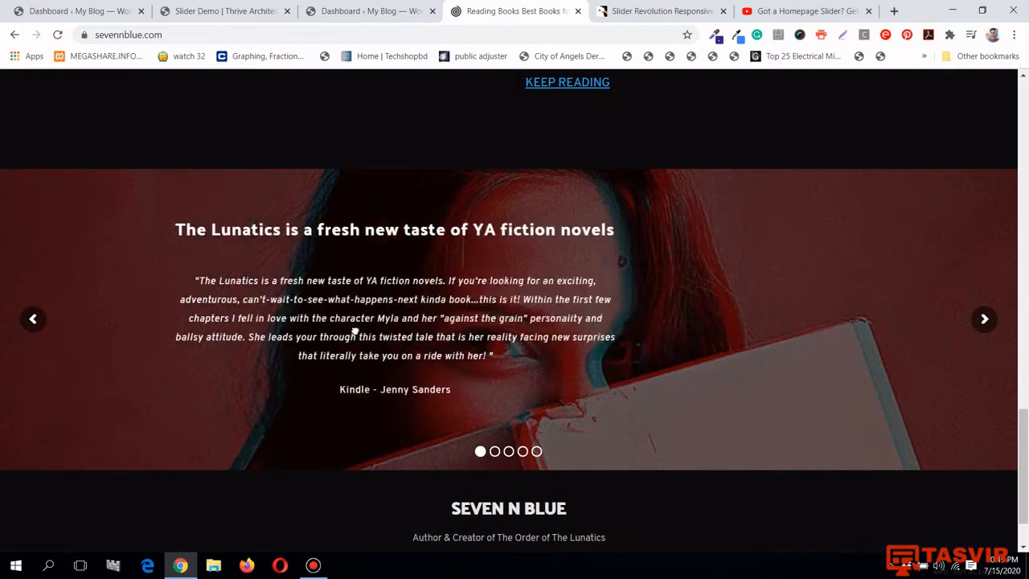
{"action": "left_click_drag", "start_coordinate": [845, 328], "coordinate": [351, 335]}
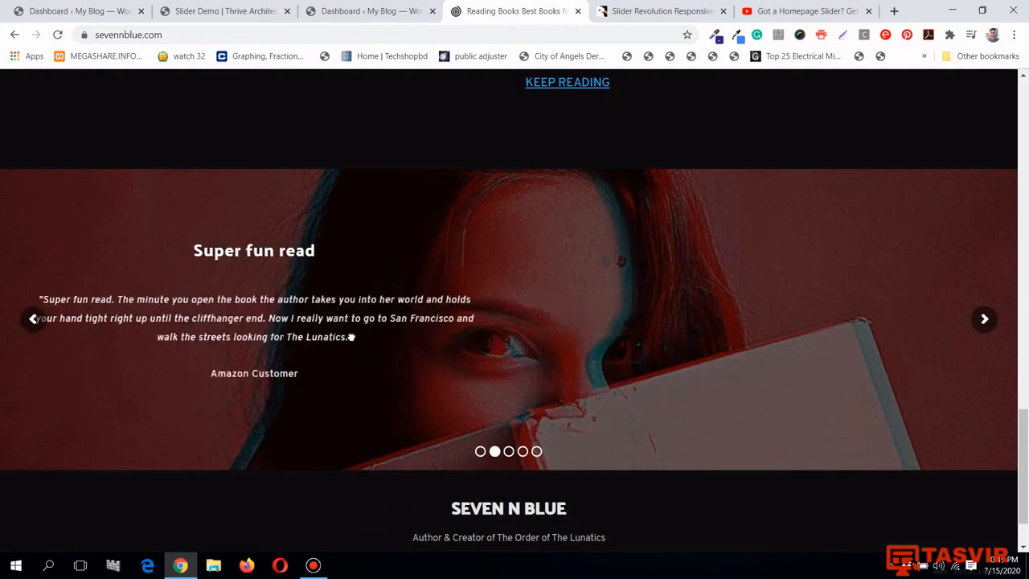
{"action": "left_click_drag", "start_coordinate": [944, 345], "coordinate": [334, 355]}
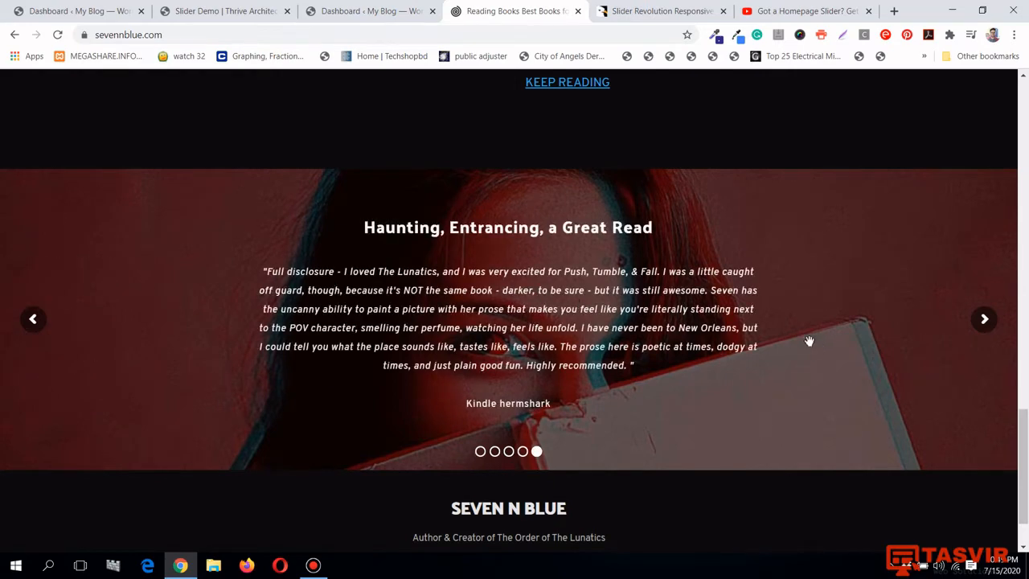
{"action": "left_click_drag", "start_coordinate": [808, 340], "coordinate": [351, 282]}
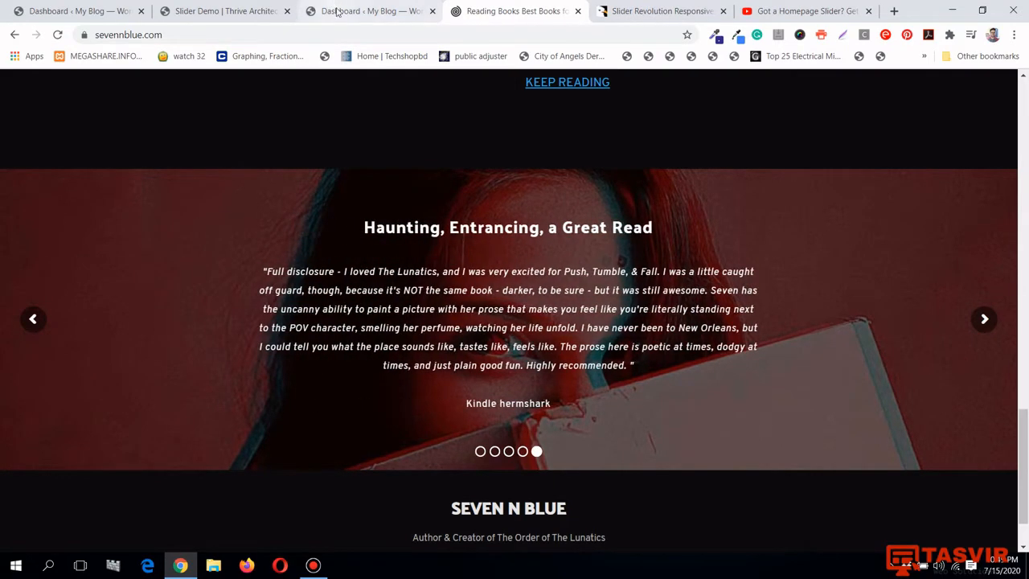
{"action": "left_click", "coordinate": [241, 9]}
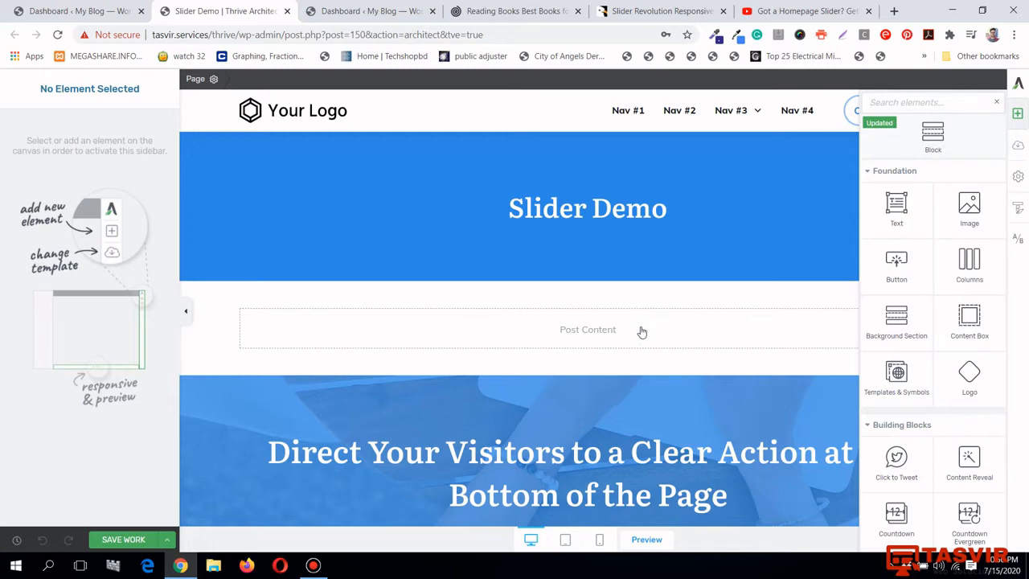
View the Slider Revolution product page on CodeCanyon, then go to the WordPress Dashboard
{"action": "left_click", "coordinate": [643, 12]}
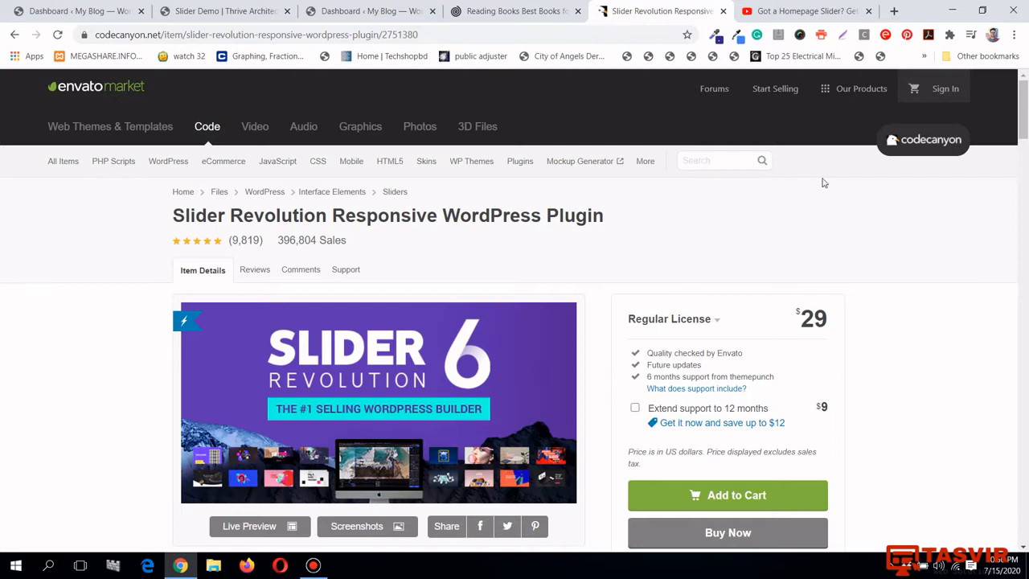
{"action": "left_click", "coordinate": [73, 10]}
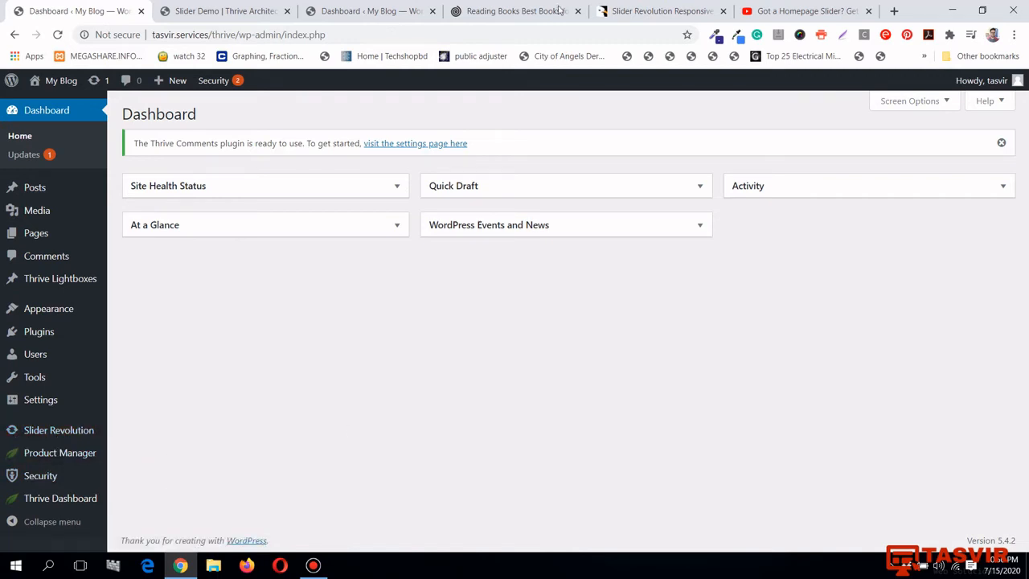
Go back to the 'Slider Revolution Responsive' CodeCanyon tab
{"action": "left_click", "coordinate": [627, 11]}
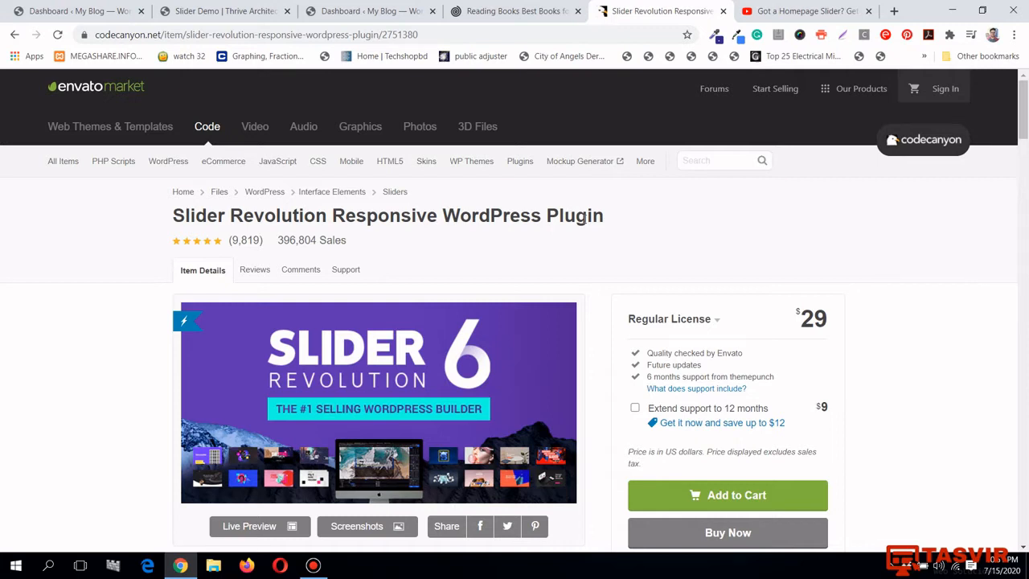
Highlight the $29 Regular License price on the Slider Revolution product page
{"action": "scroll", "coordinate": [714, 265], "scroll_direction": "down", "scroll_amount": 2}
{"action": "scroll", "coordinate": [714, 265], "scroll_direction": "up", "scroll_amount": 1}
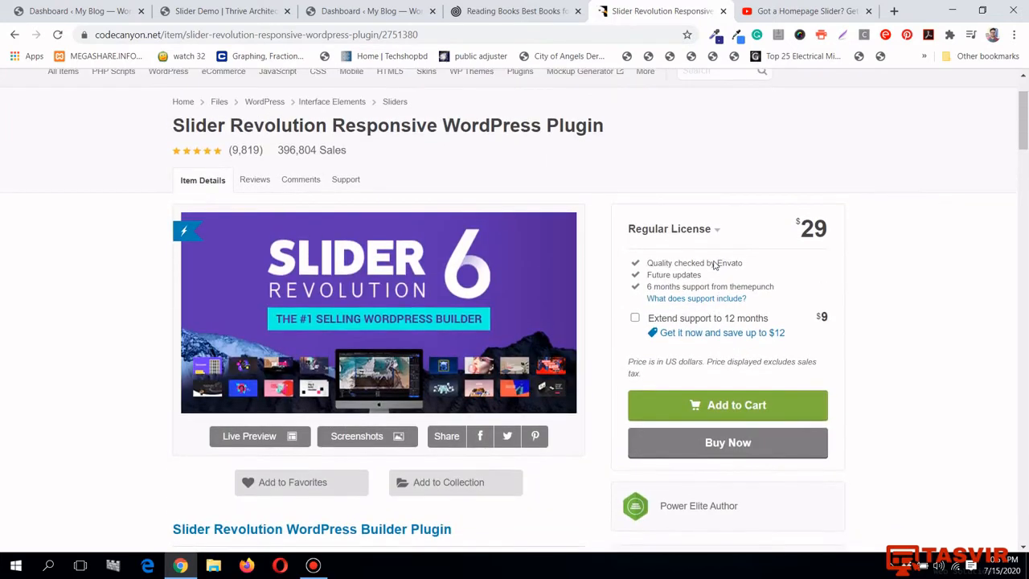
{"action": "scroll", "coordinate": [714, 265], "scroll_direction": "up", "scroll_amount": 1}
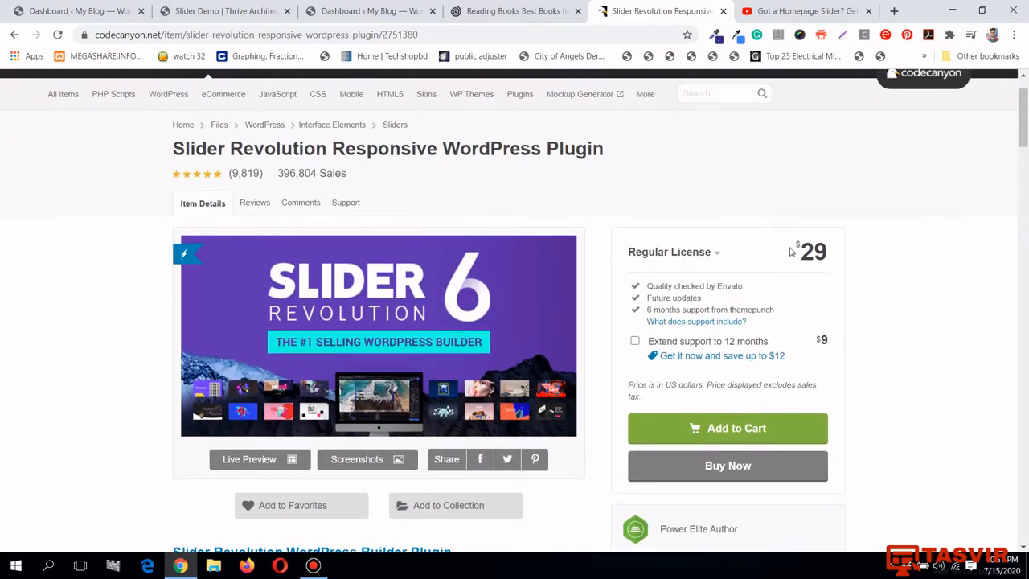
{"action": "left_click_drag", "start_coordinate": [794, 251], "coordinate": [832, 254]}
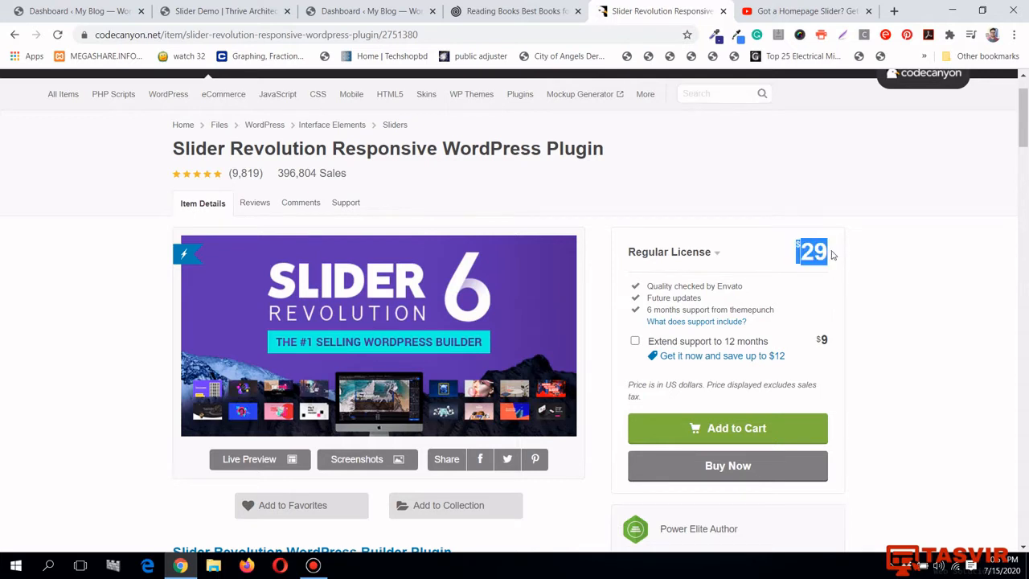
{"action": "left_click", "coordinate": [832, 254]}
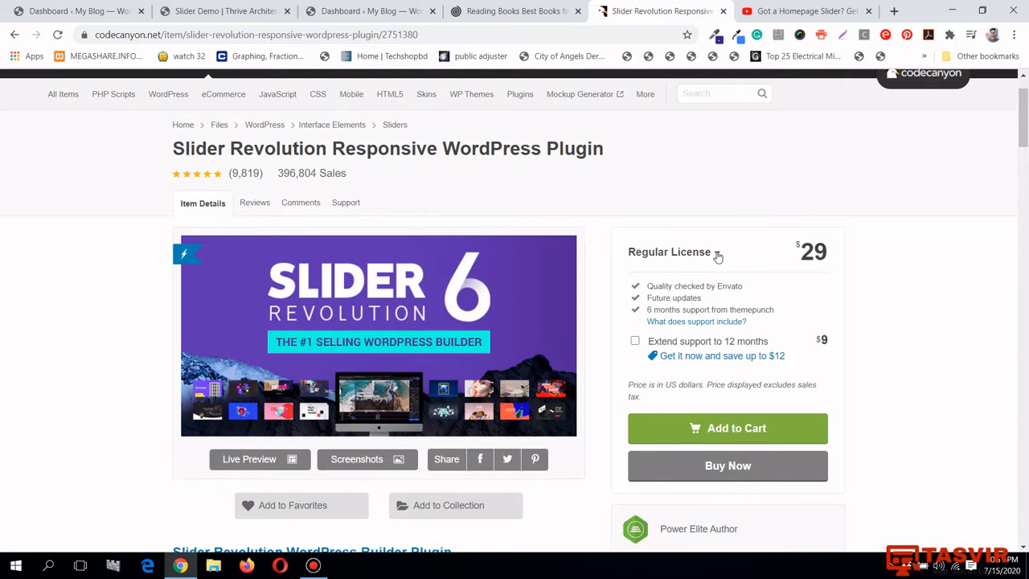
Try the $150 Extended License, then switch back to the $29 Regular License
{"action": "left_click", "coordinate": [715, 254]}
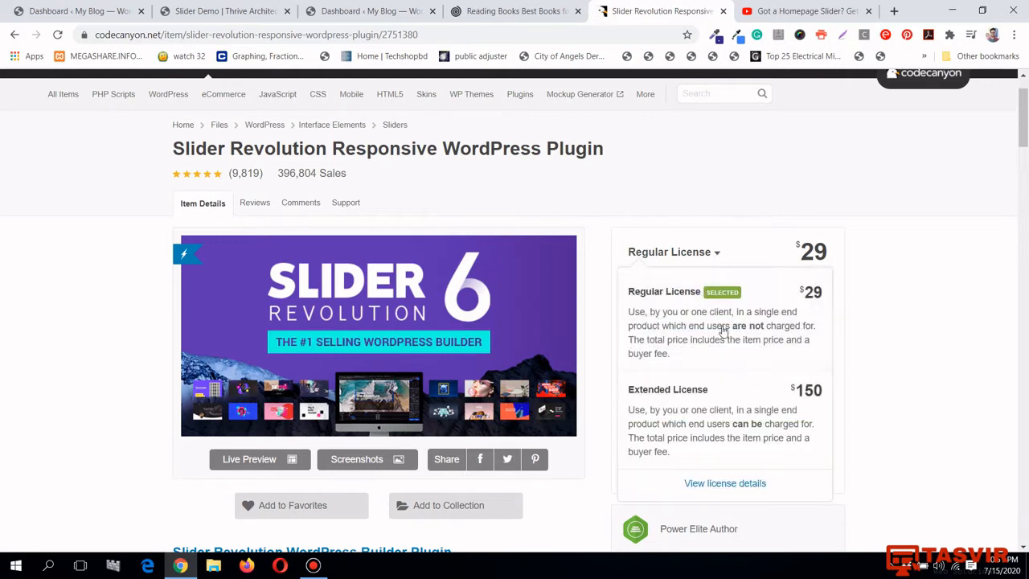
{"action": "left_click", "coordinate": [729, 402]}
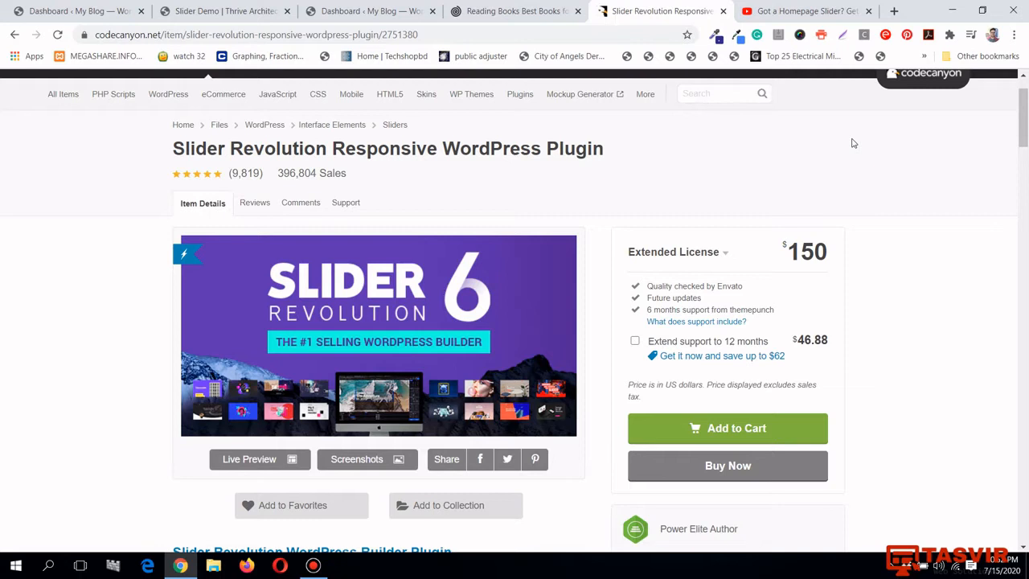
{"action": "left_click", "coordinate": [698, 263]}
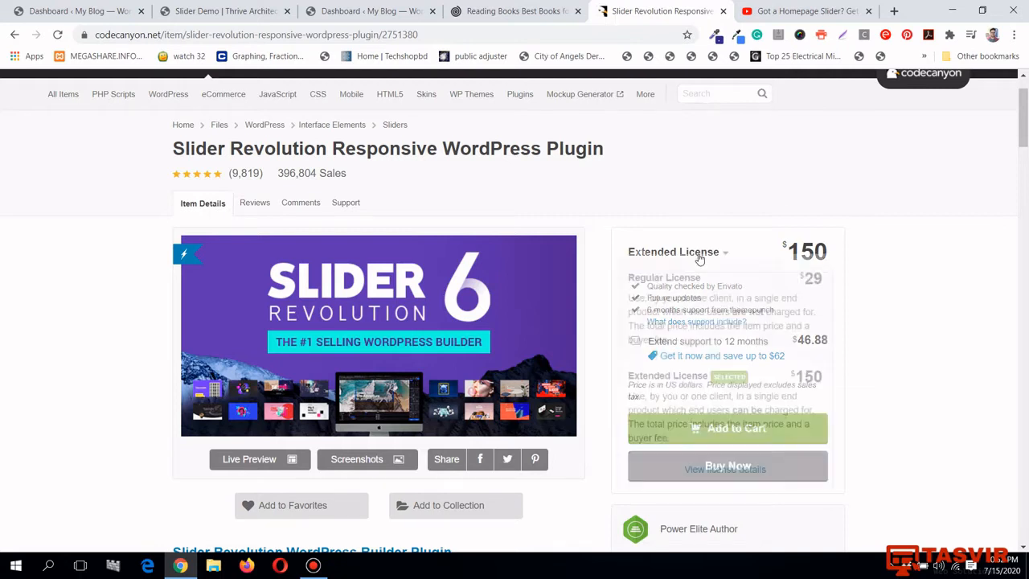
{"action": "left_click", "coordinate": [744, 236]}
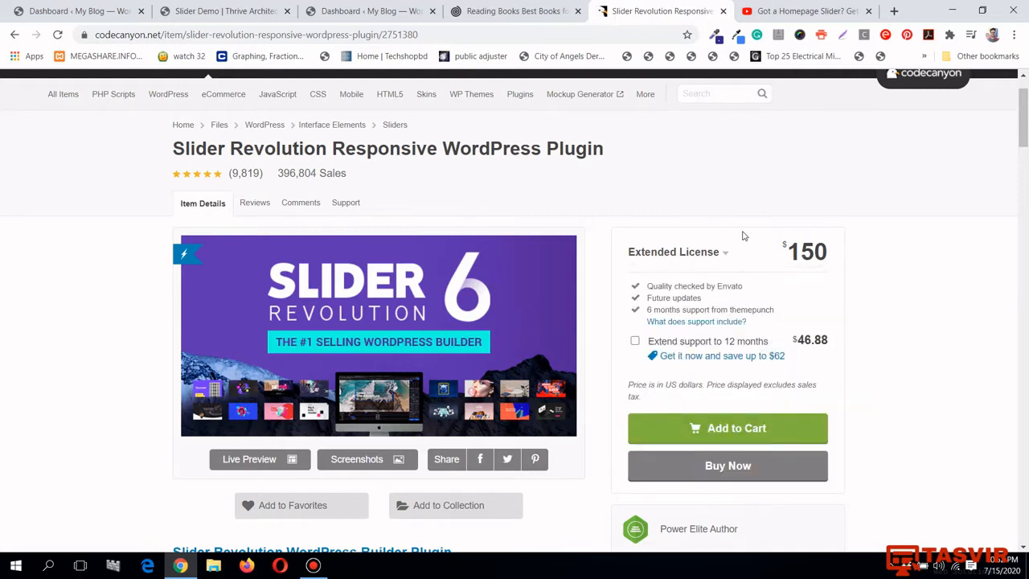
{"action": "left_click", "coordinate": [706, 262]}
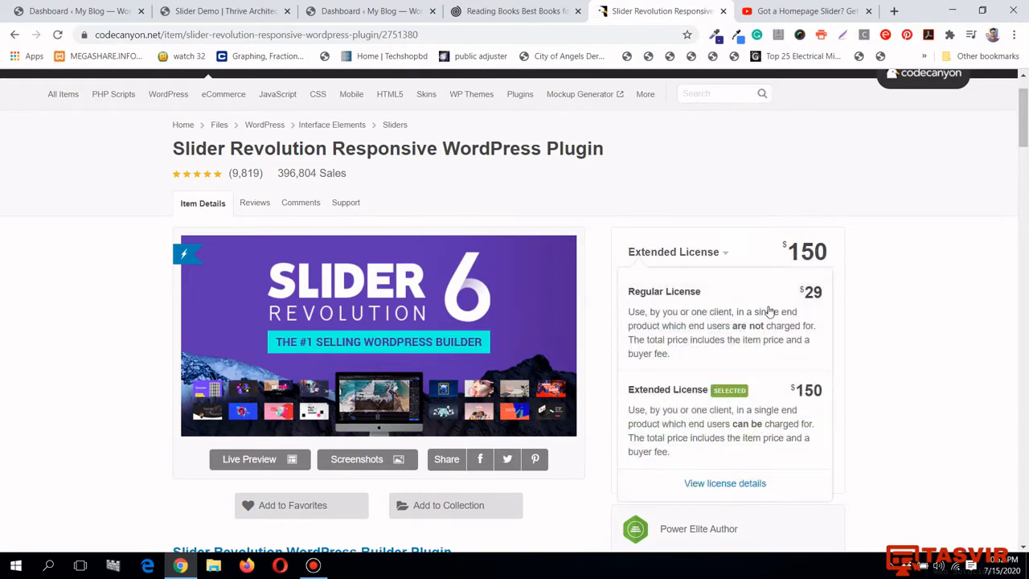
{"action": "left_click", "coordinate": [770, 312]}
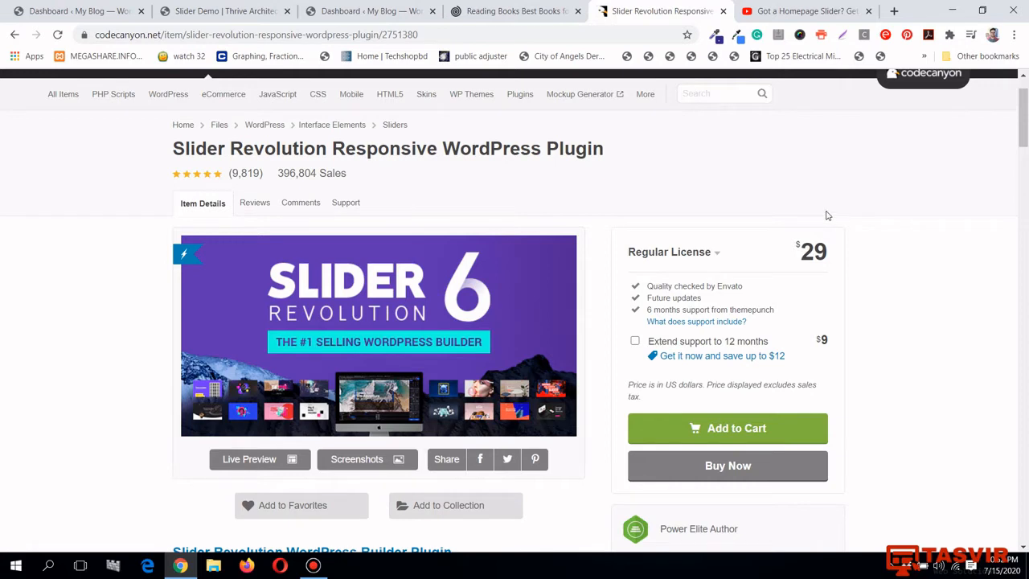
{"action": "scroll", "coordinate": [828, 216], "scroll_direction": "up", "scroll_amount": 1}
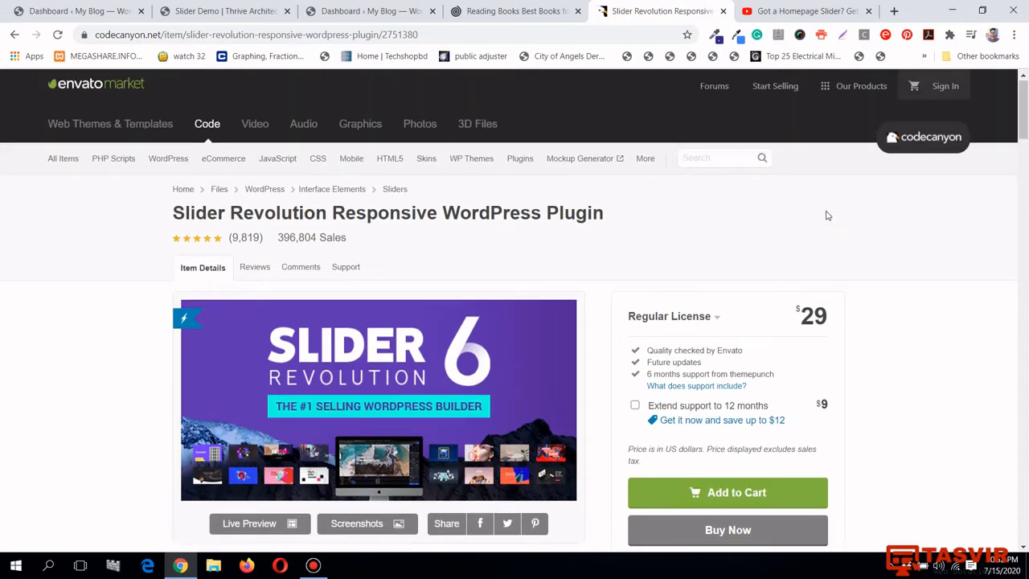
{"action": "scroll", "coordinate": [828, 215], "scroll_direction": "down", "scroll_amount": 1}
{"action": "scroll", "coordinate": [828, 216], "scroll_direction": "down", "scroll_amount": 1}
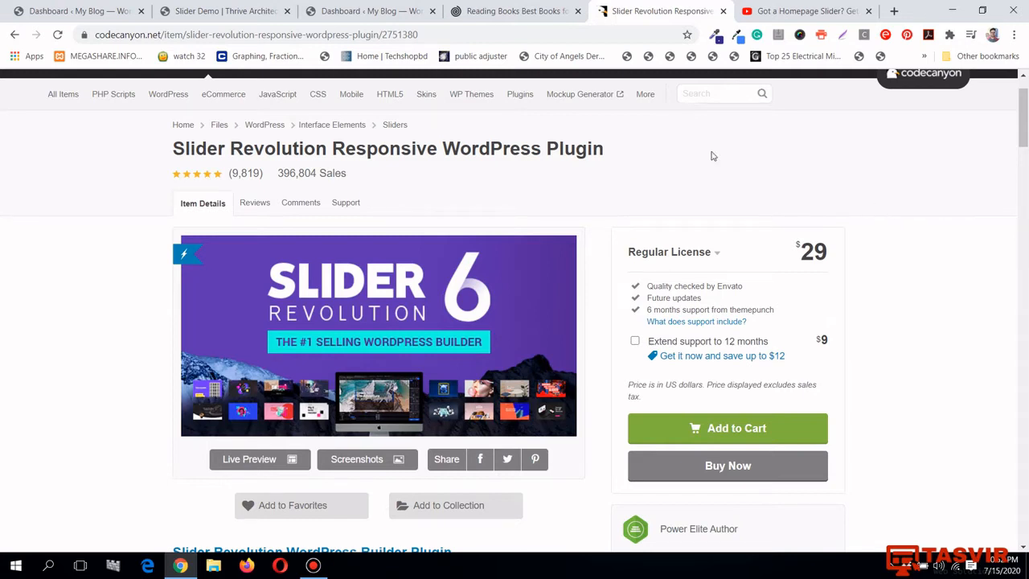
Open the Slider Revolution 6.2.15 Modules page from the My Blog admin sidebar
{"action": "left_click", "coordinate": [340, 6]}
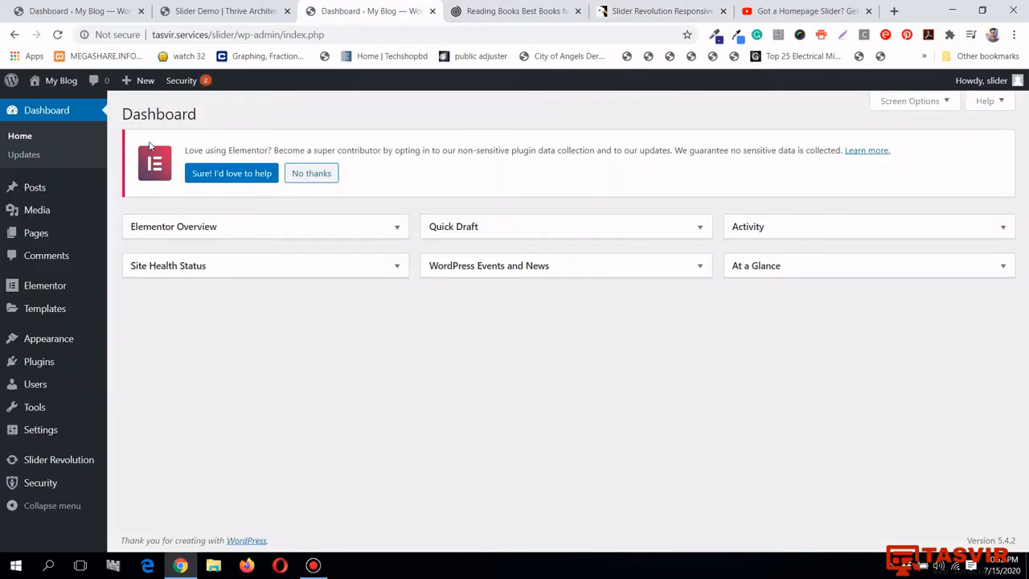
{"action": "left_click", "coordinate": [70, 464]}
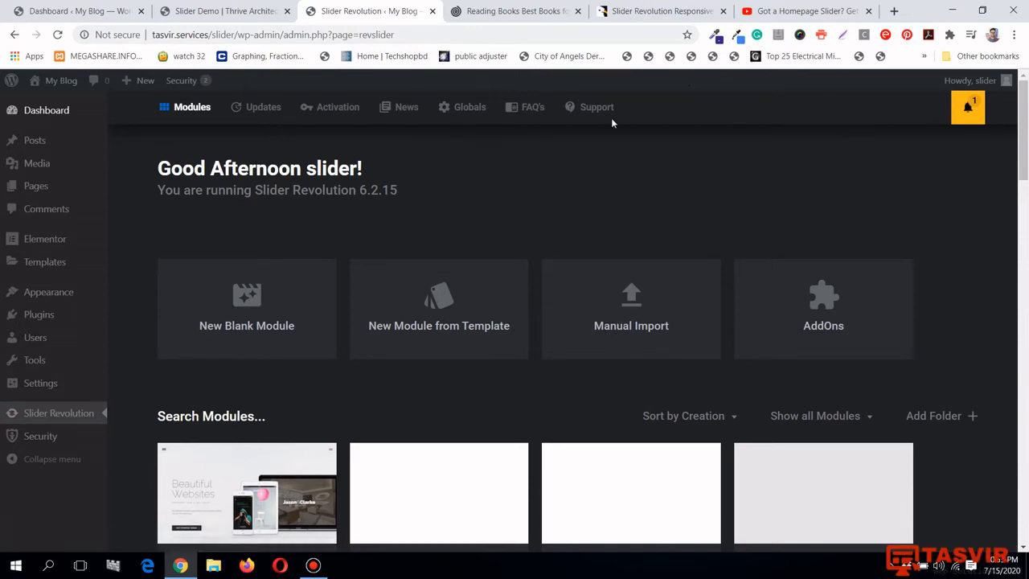
{"action": "scroll", "coordinate": [1027, 105], "scroll_direction": "down", "scroll_amount": 5}
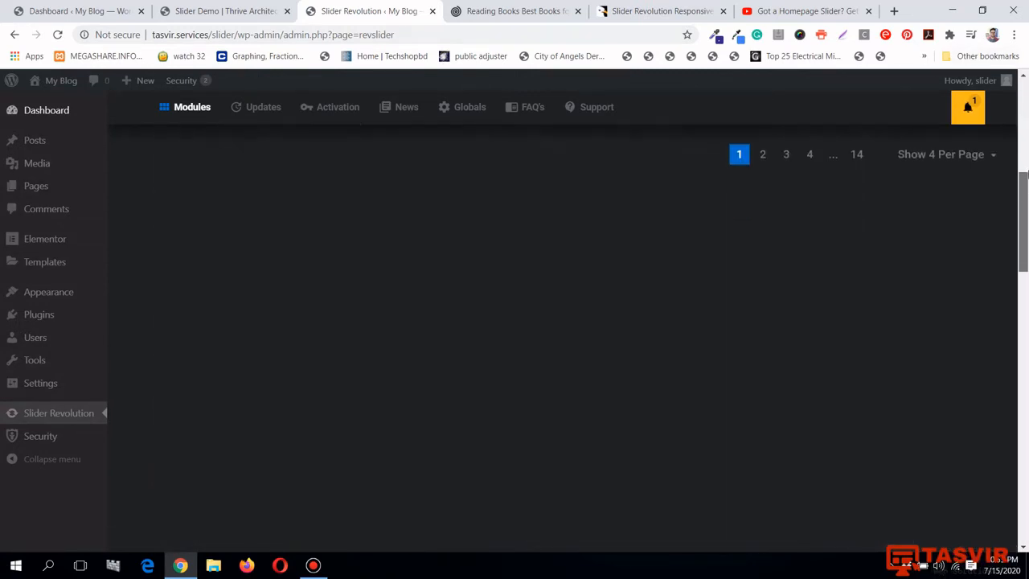
{"action": "scroll", "coordinate": [1027, 104], "scroll_direction": "up", "scroll_amount": 5}
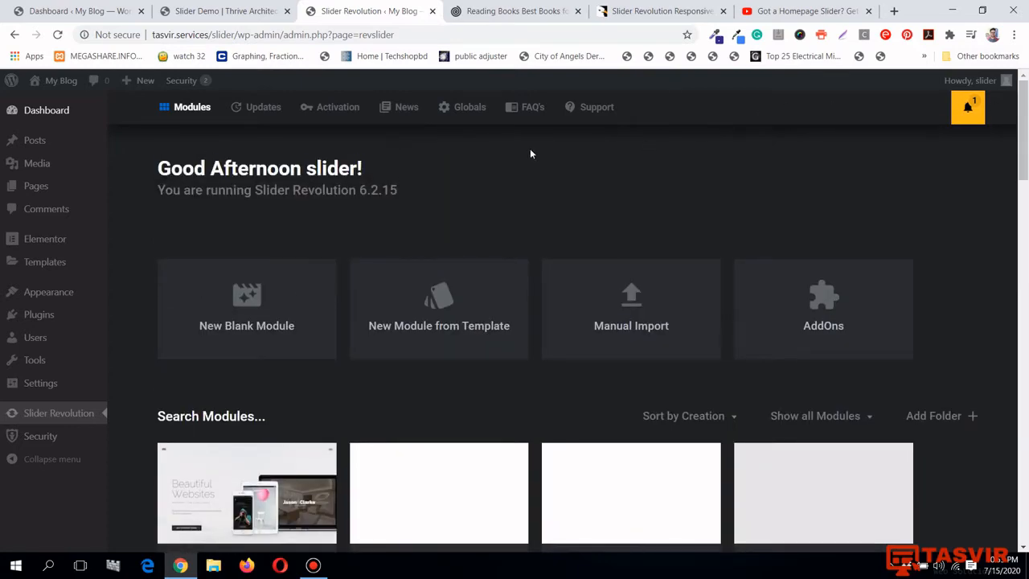
{"action": "left_click", "coordinate": [341, 113]}
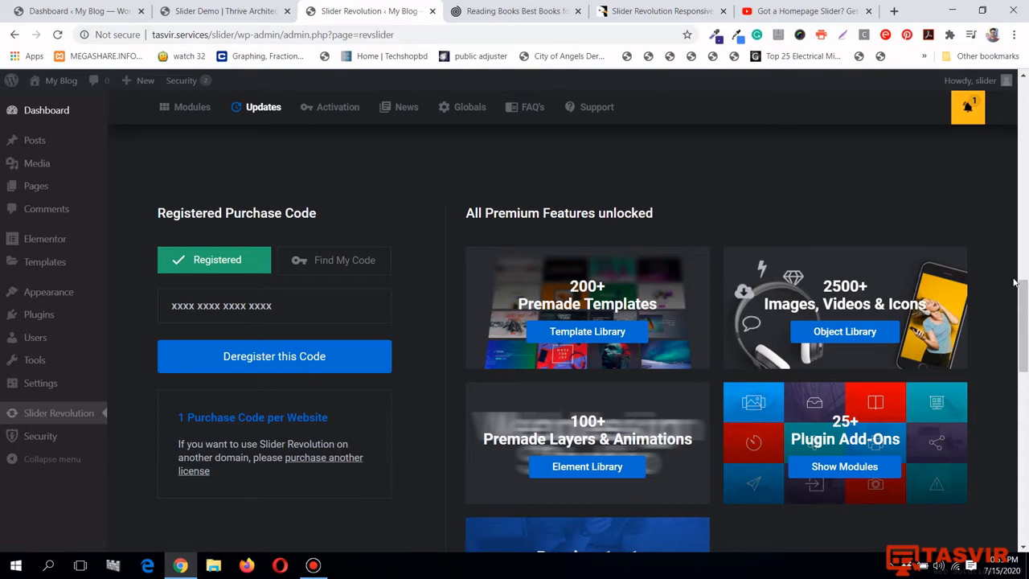
{"action": "scroll", "coordinate": [1016, 280], "scroll_direction": "down", "scroll_amount": 2}
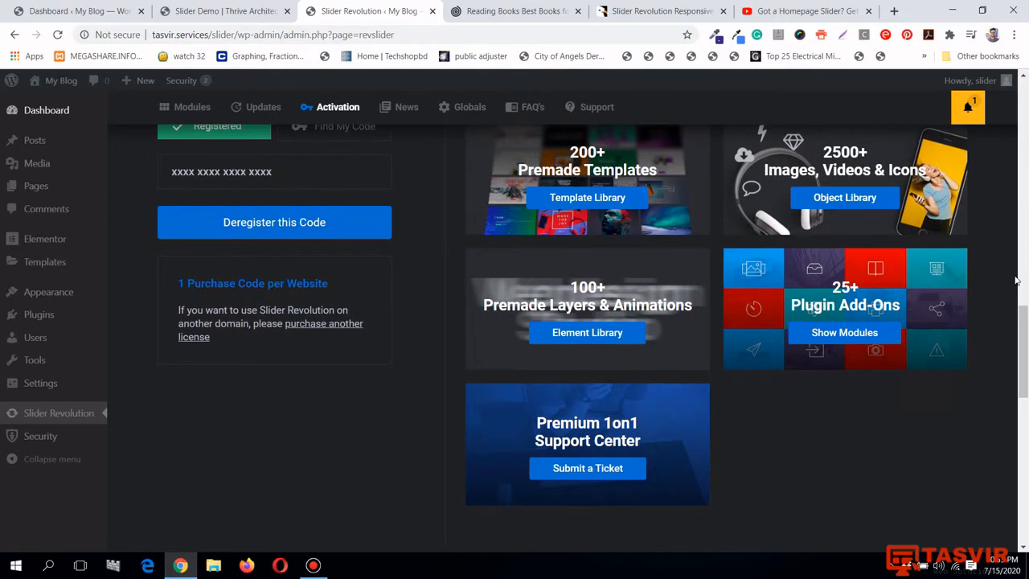
{"action": "scroll", "coordinate": [1015, 281], "scroll_direction": "up", "scroll_amount": 1}
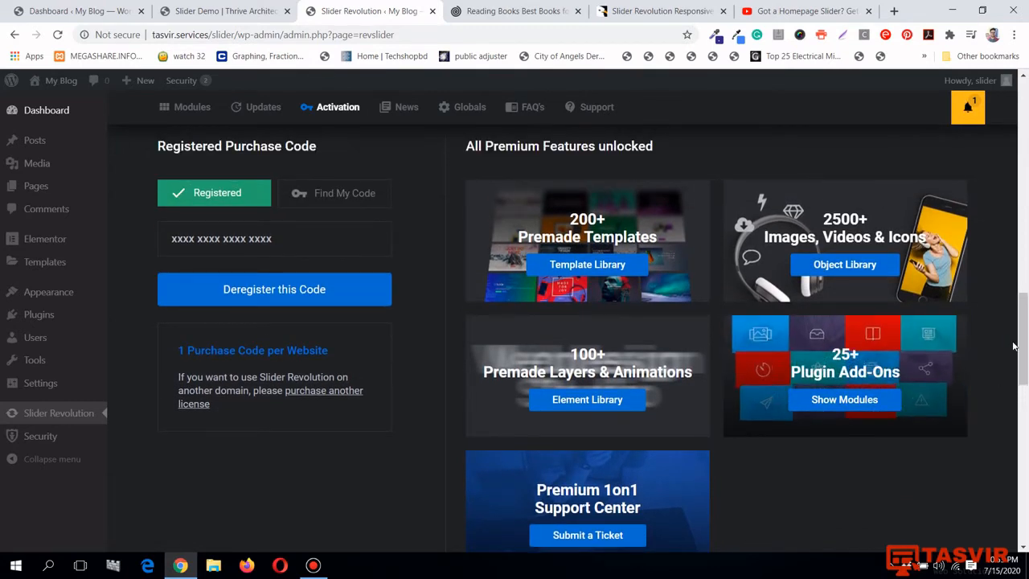
{"action": "scroll", "coordinate": [1014, 346], "scroll_direction": "up", "scroll_amount": 2}
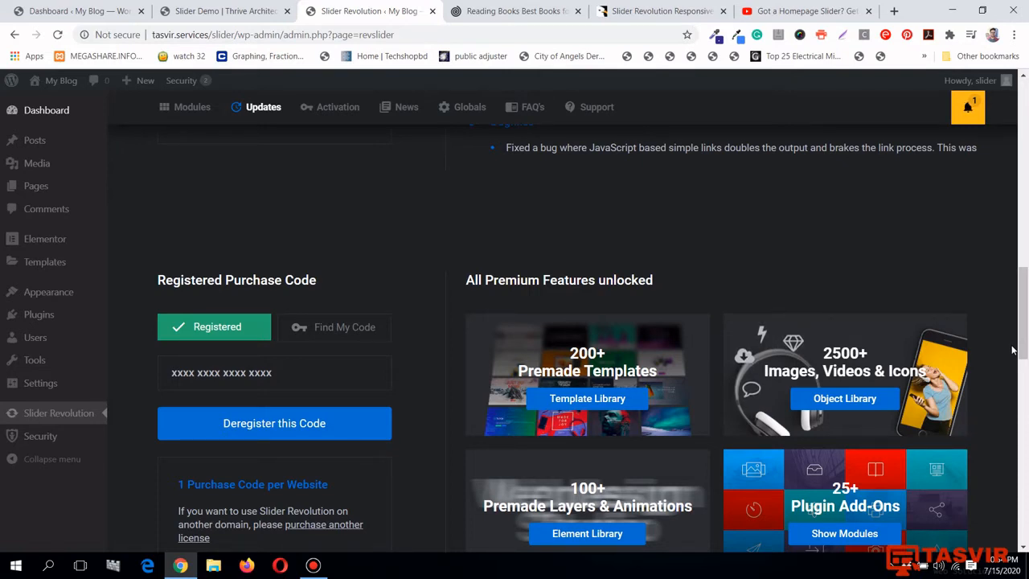
{"action": "scroll", "coordinate": [1012, 350], "scroll_direction": "down", "scroll_amount": 1}
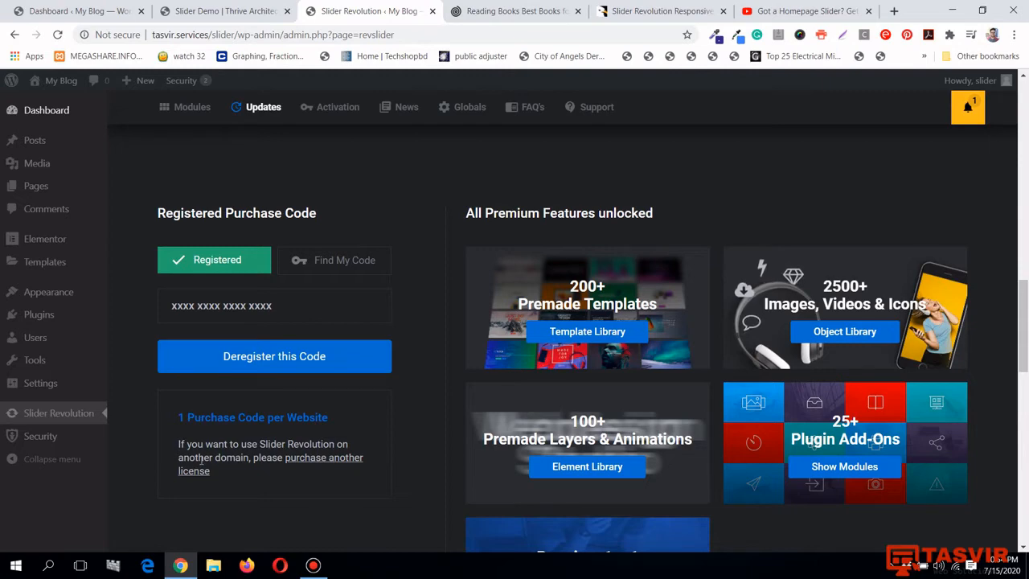
{"action": "scroll", "coordinate": [724, 527], "scroll_direction": "up", "scroll_amount": 15}
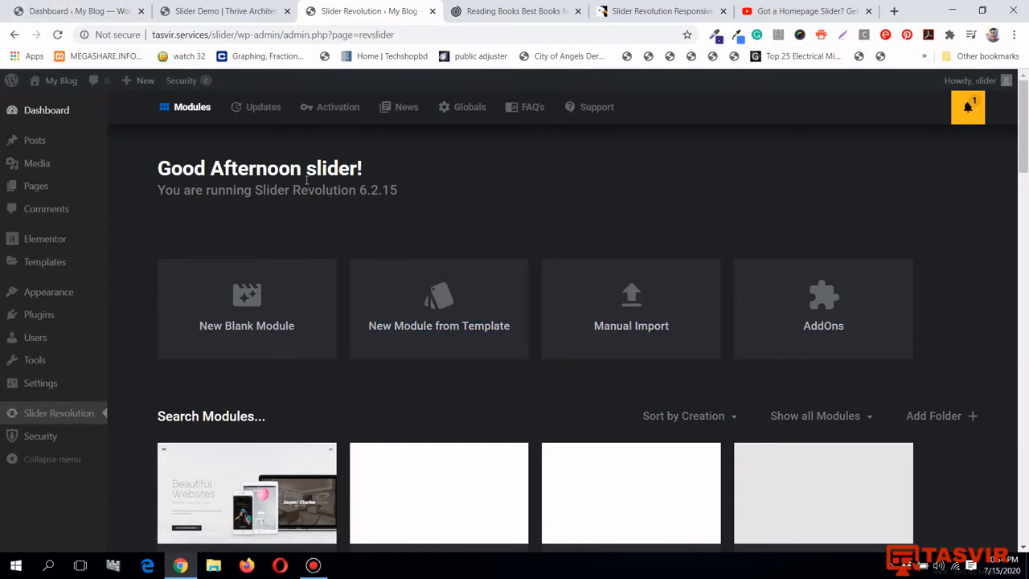
Switch to the Thrive site's WordPress dashboard and open its Slider Revolution Modules page
{"action": "left_click", "coordinate": [117, 5]}
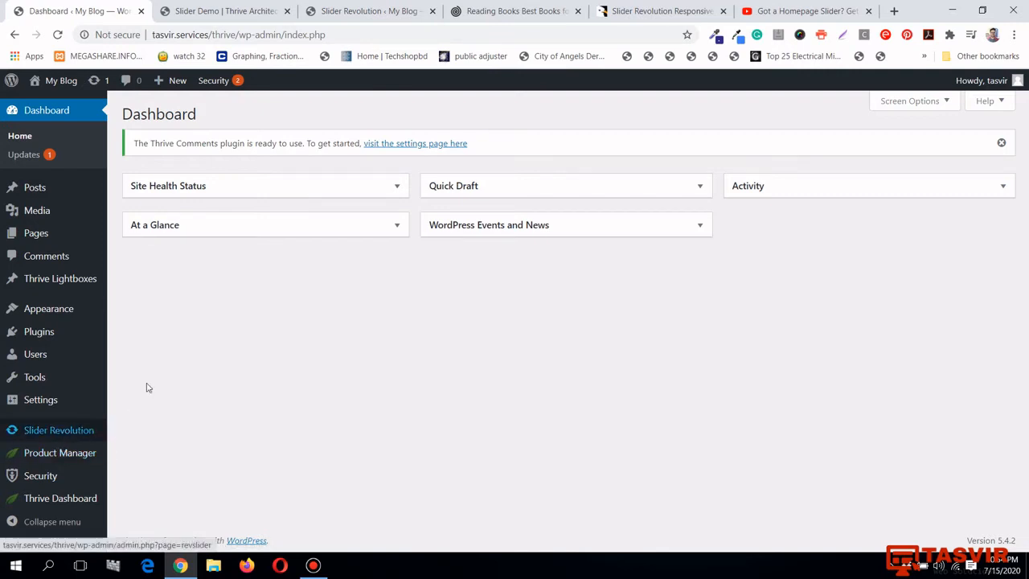
{"action": "left_click", "coordinate": [366, 10]}
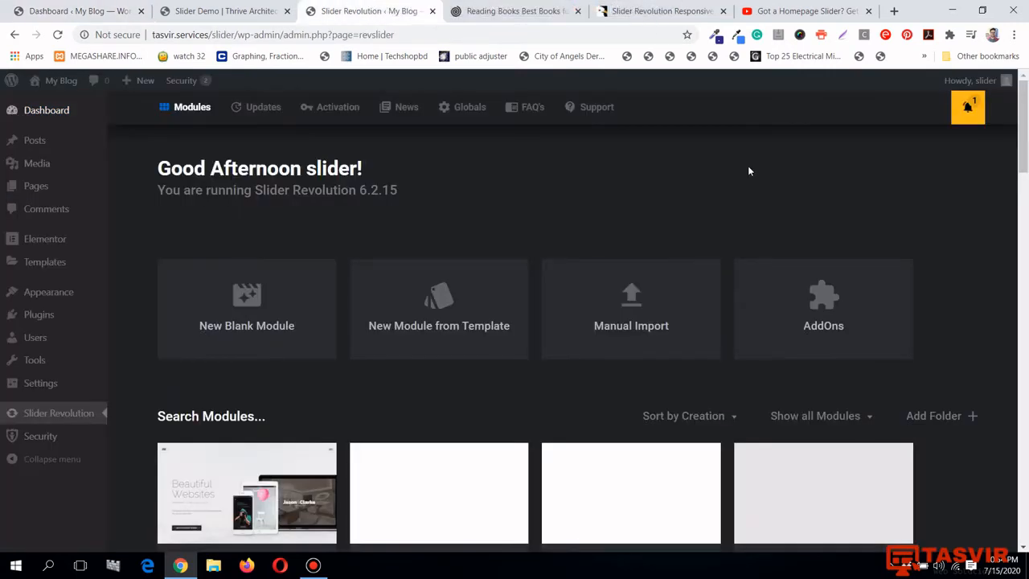
{"action": "scroll", "coordinate": [750, 167], "scroll_direction": "down", "scroll_amount": 2}
{"action": "scroll", "coordinate": [750, 167], "scroll_direction": "up", "scroll_amount": 2}
{"action": "left_click", "coordinate": [19, 6]}
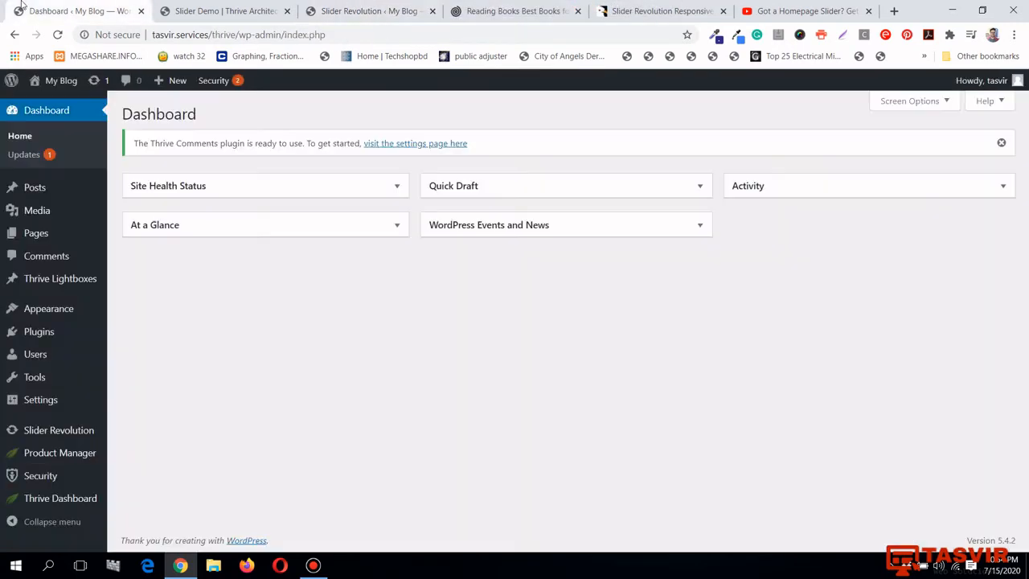
{"action": "left_click", "coordinate": [72, 433]}
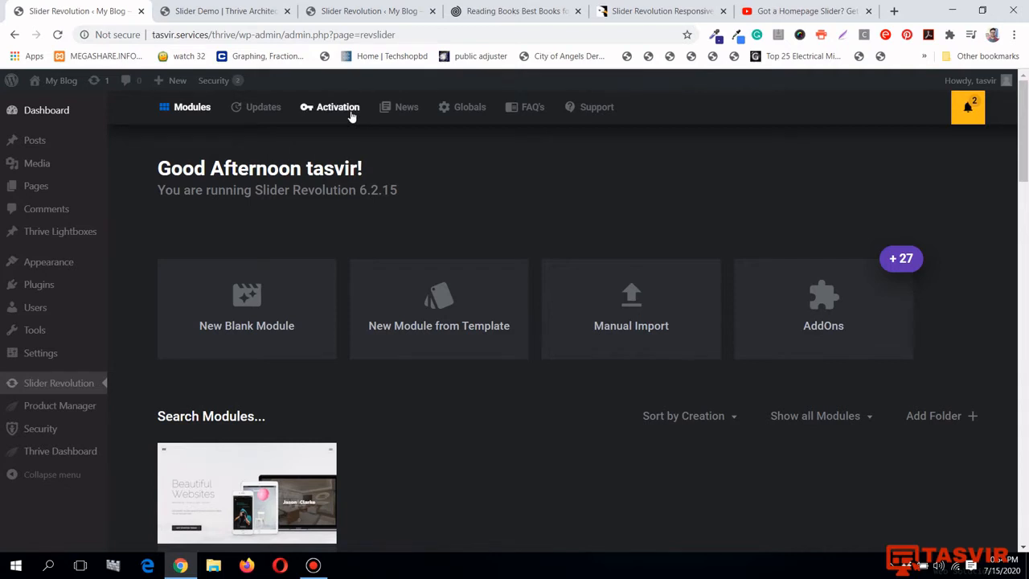
Open the Activation tab and review the Unregistered purchase-code section with its locked premium features
{"action": "left_click", "coordinate": [351, 112]}
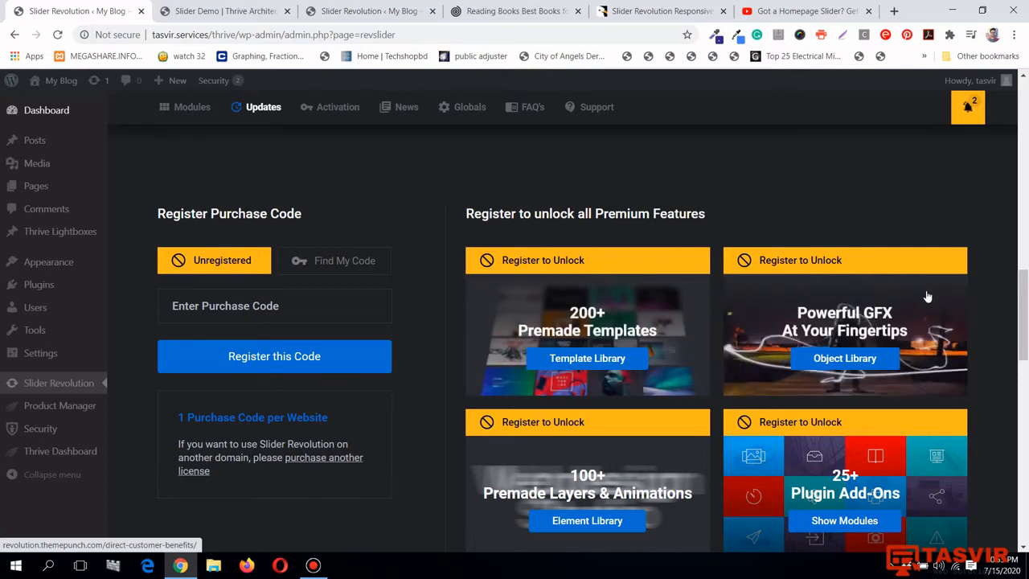
{"action": "scroll", "coordinate": [947, 299], "scroll_direction": "down", "scroll_amount": 1}
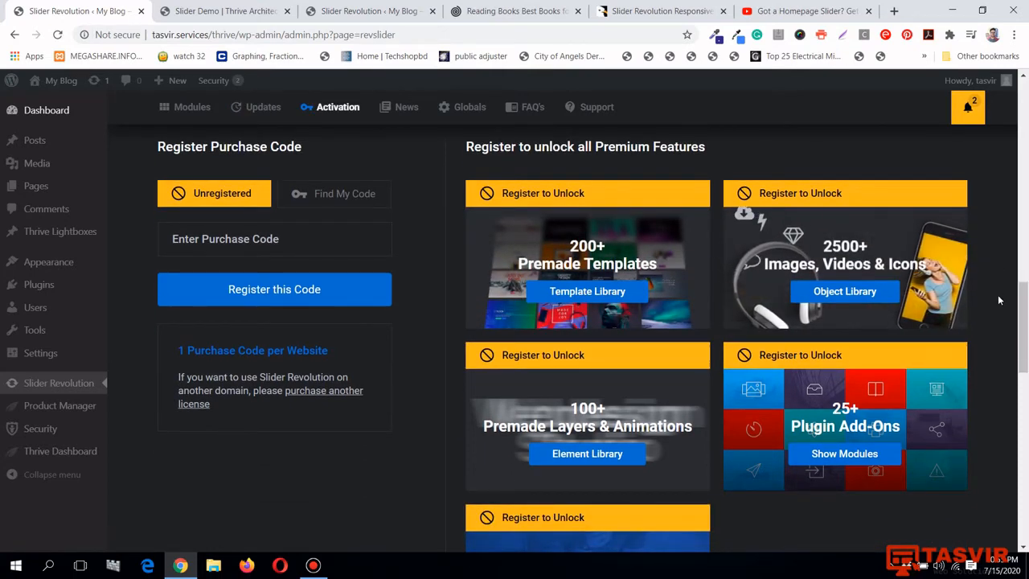
{"action": "scroll", "coordinate": [691, 438], "scroll_direction": "down", "scroll_amount": 2}
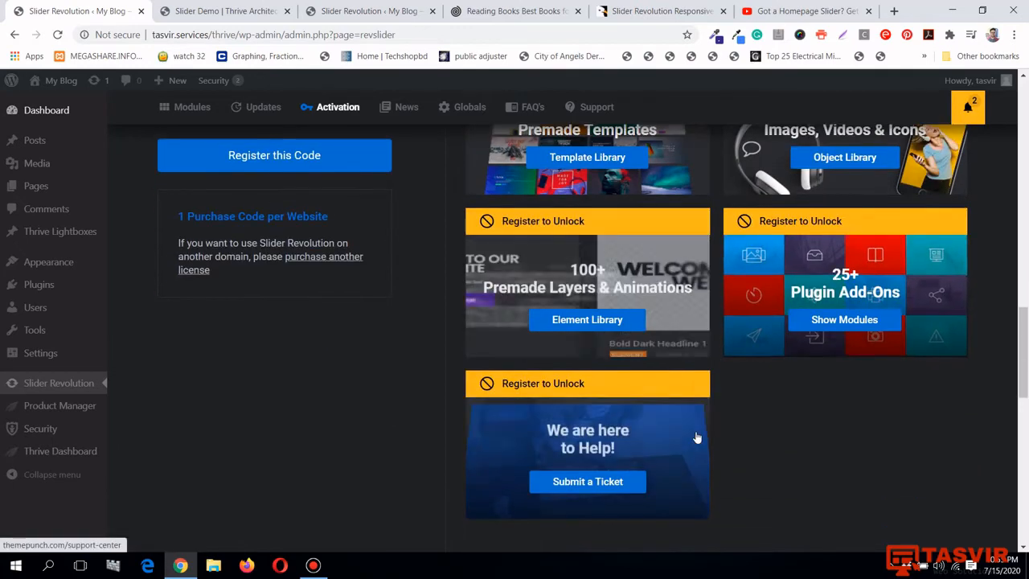
{"action": "scroll", "coordinate": [696, 438], "scroll_direction": "up", "scroll_amount": 2}
{"action": "scroll", "coordinate": [699, 455], "scroll_direction": "up", "scroll_amount": 4}
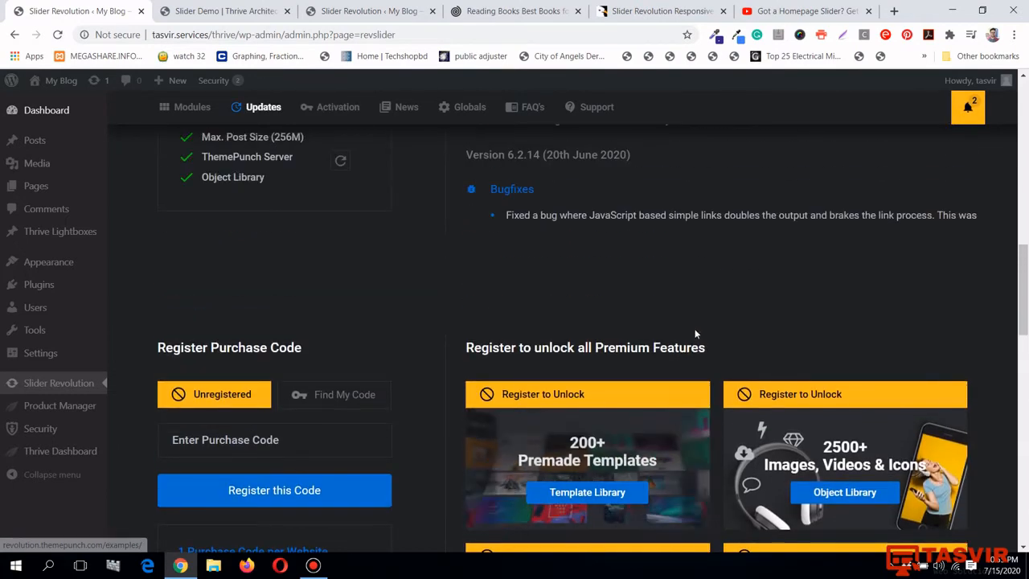
{"action": "scroll", "coordinate": [696, 334], "scroll_direction": "down", "scroll_amount": 1}
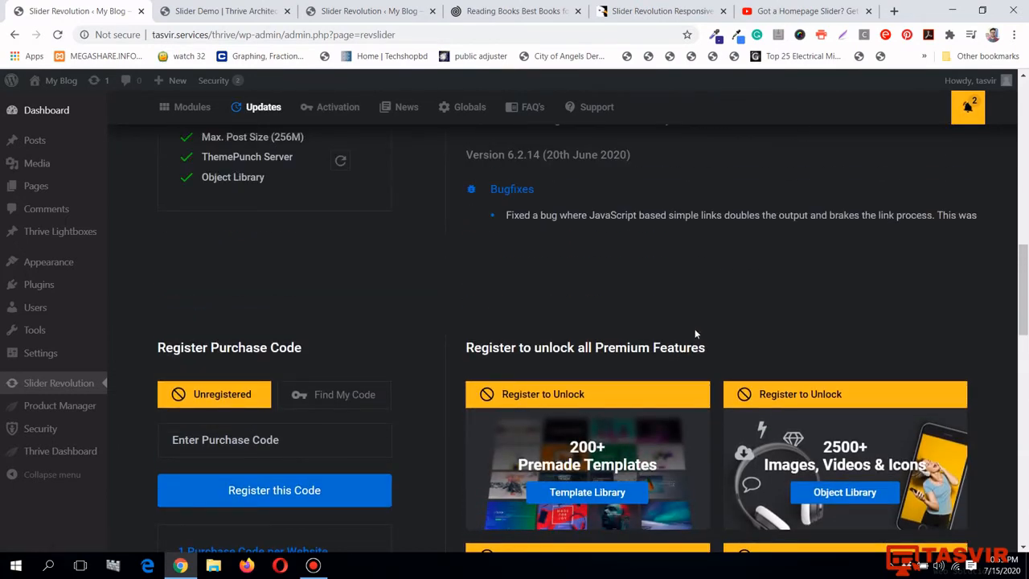
{"action": "scroll", "coordinate": [712, 321], "scroll_direction": "down", "scroll_amount": 1}
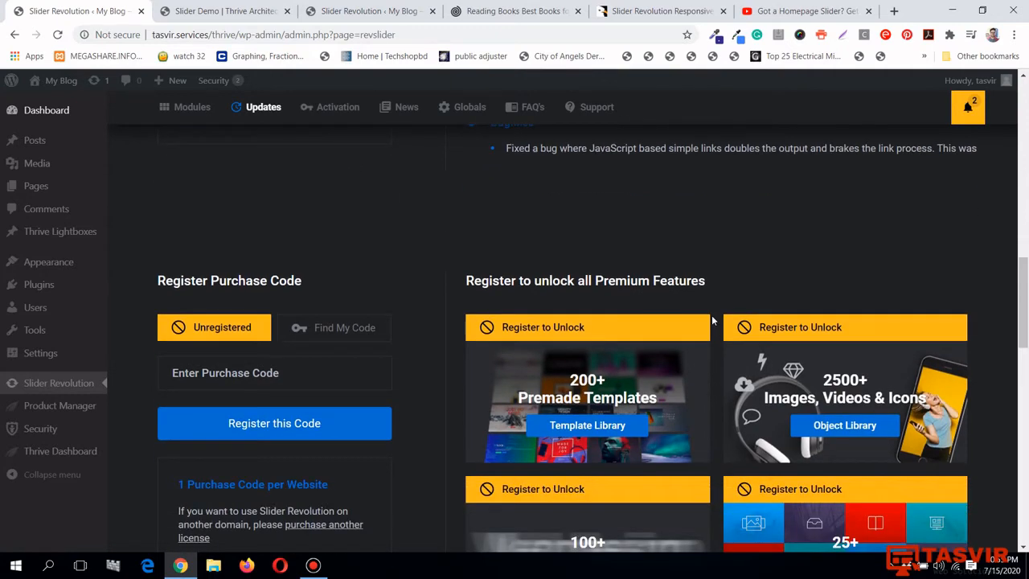
{"action": "scroll", "coordinate": [711, 321], "scroll_direction": "up", "scroll_amount": 1}
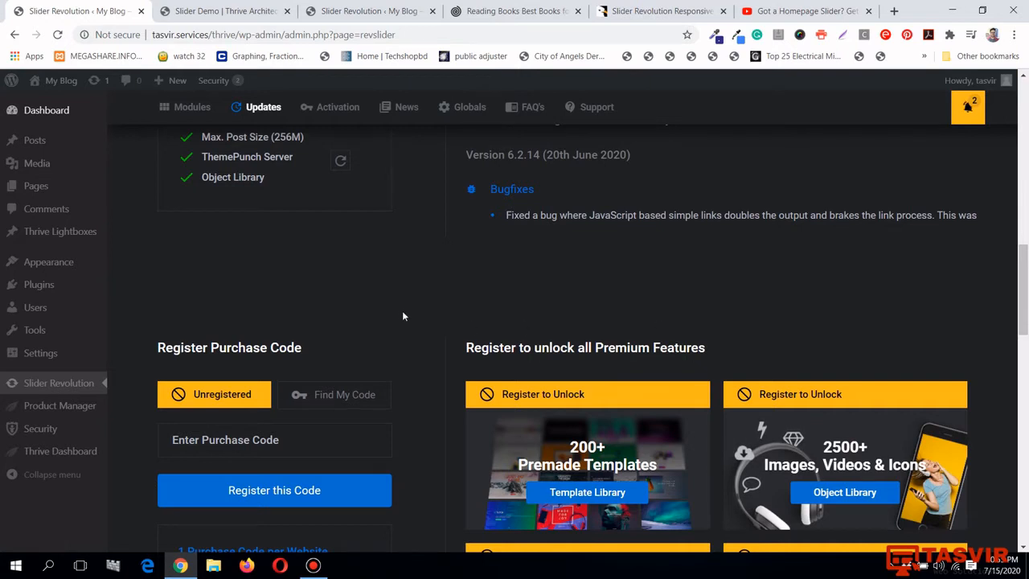
Return to the 'Slider Revolution ‹ My Blog' Modules overview
{"action": "left_click", "coordinate": [364, 5]}
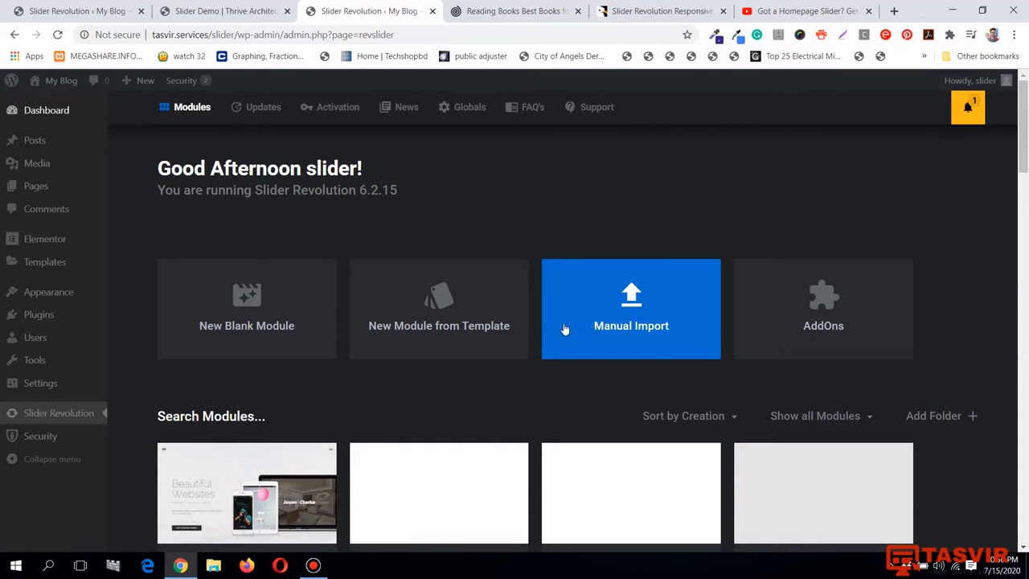
Browse the Slider template category and preview the Art Gallery Template in a new tab
{"action": "left_click", "coordinate": [471, 316]}
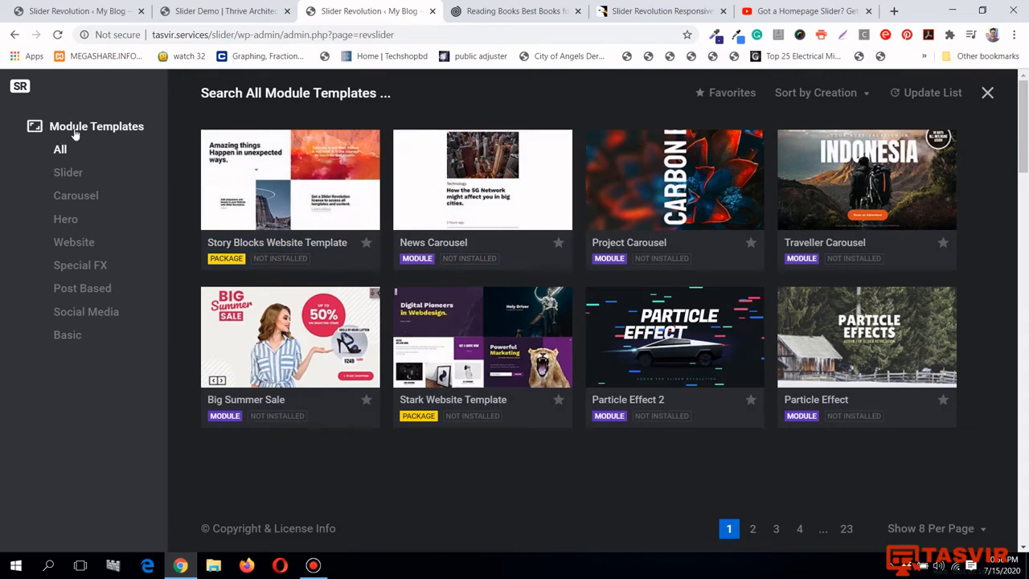
{"action": "left_click", "coordinate": [75, 174]}
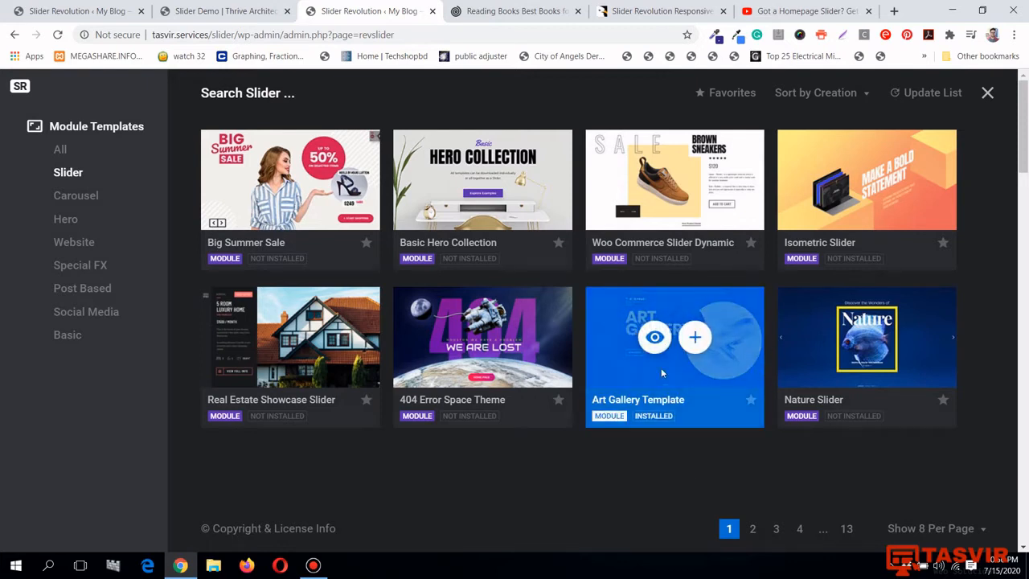
{"action": "left_click", "coordinate": [657, 342]}
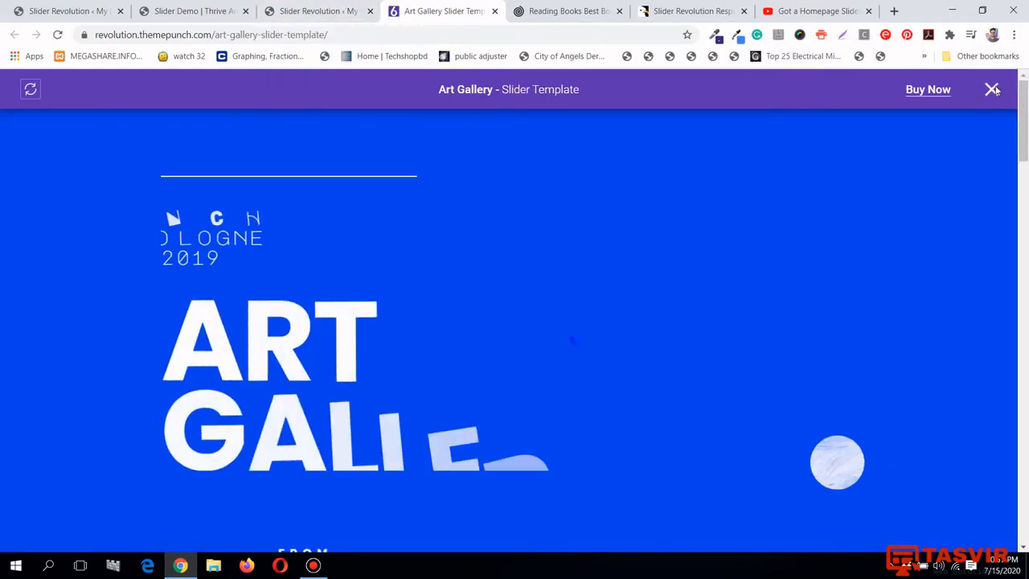
Dismiss the preview banner and scroll over the Art Gallery demo page
{"action": "left_click", "coordinate": [992, 89]}
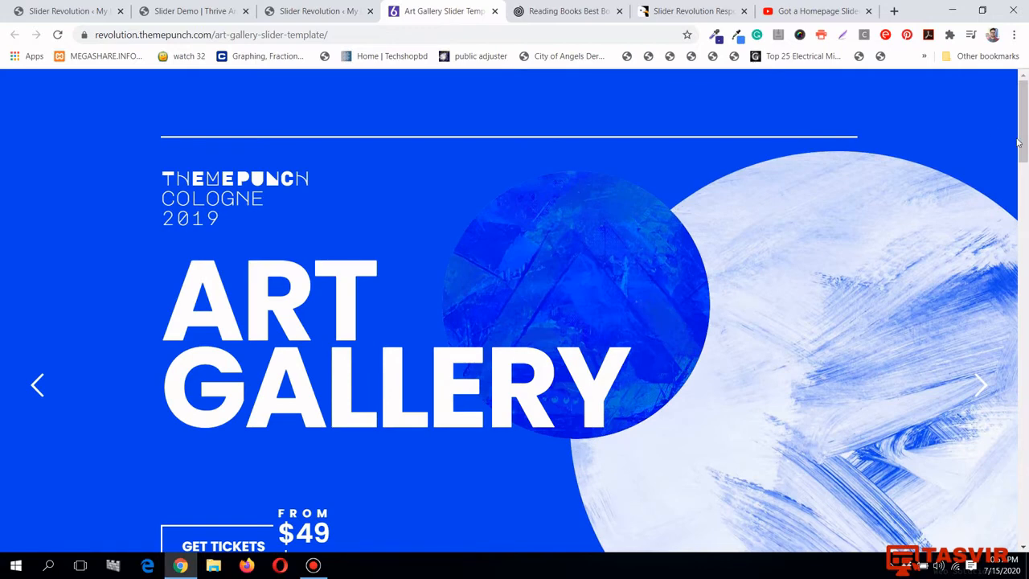
{"action": "scroll", "coordinate": [1019, 142], "scroll_direction": "down", "scroll_amount": 1}
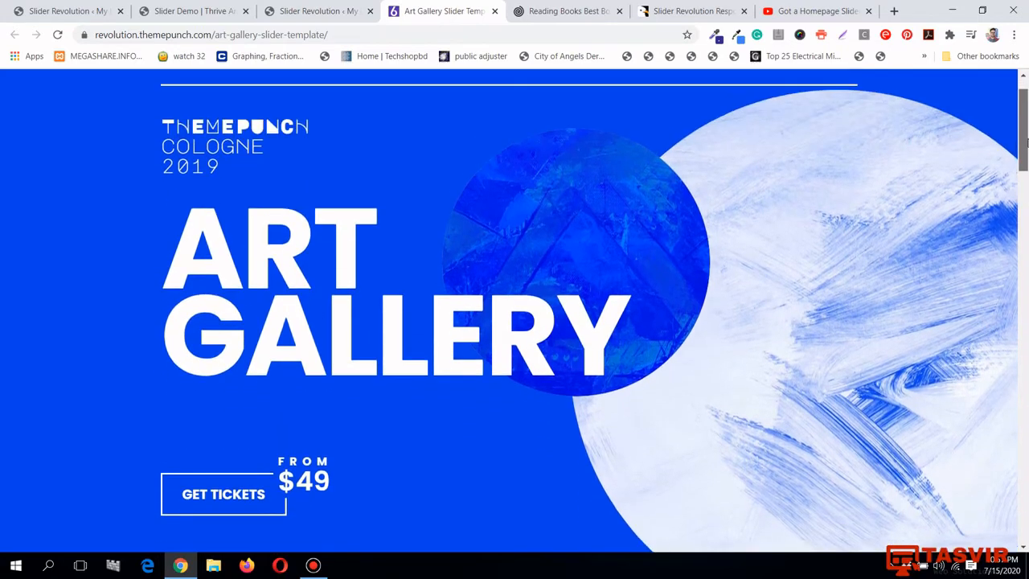
{"action": "scroll", "coordinate": [928, 254], "scroll_direction": "down", "scroll_amount": 1}
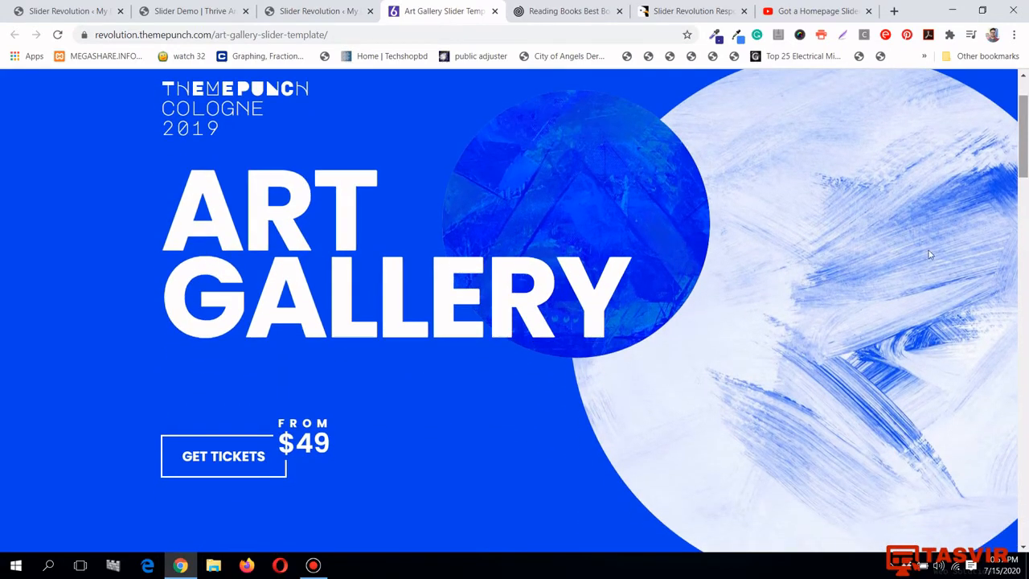
{"action": "scroll", "coordinate": [701, 276], "scroll_direction": "up", "scroll_amount": 1}
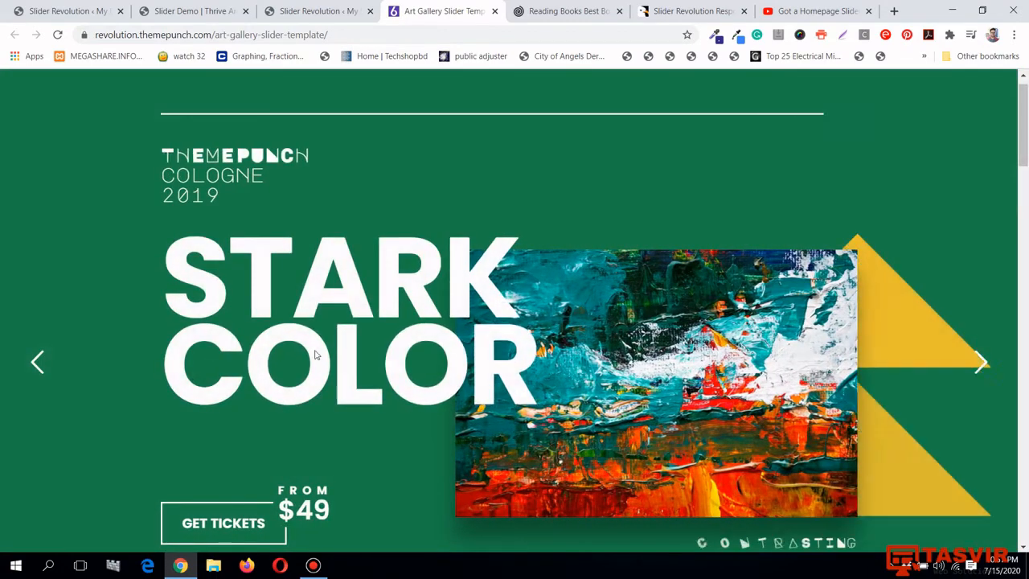
{"action": "scroll", "coordinate": [233, 321], "scroll_direction": "down", "scroll_amount": 2}
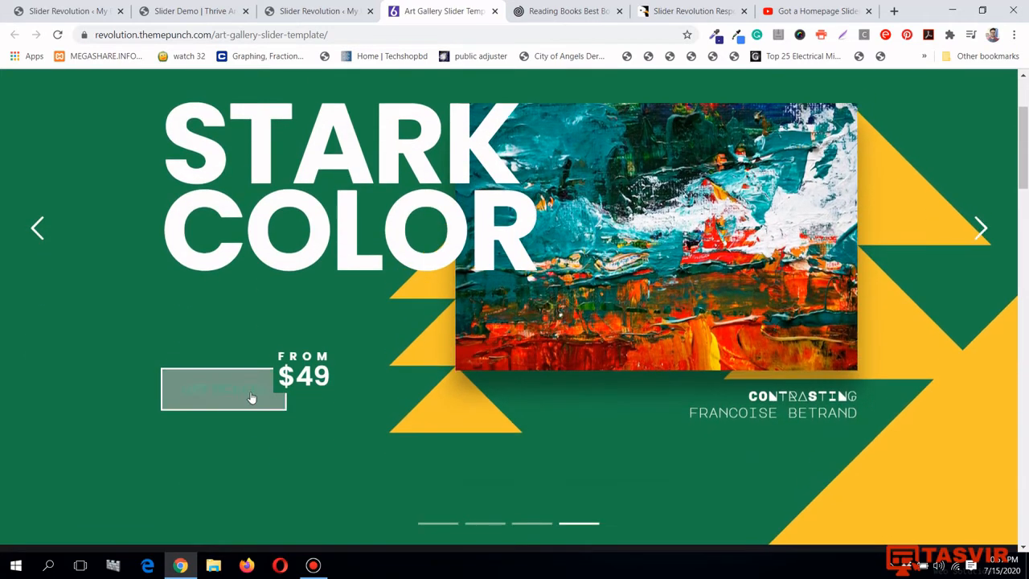
{"action": "scroll", "coordinate": [240, 393], "scroll_direction": "up", "scroll_amount": 1}
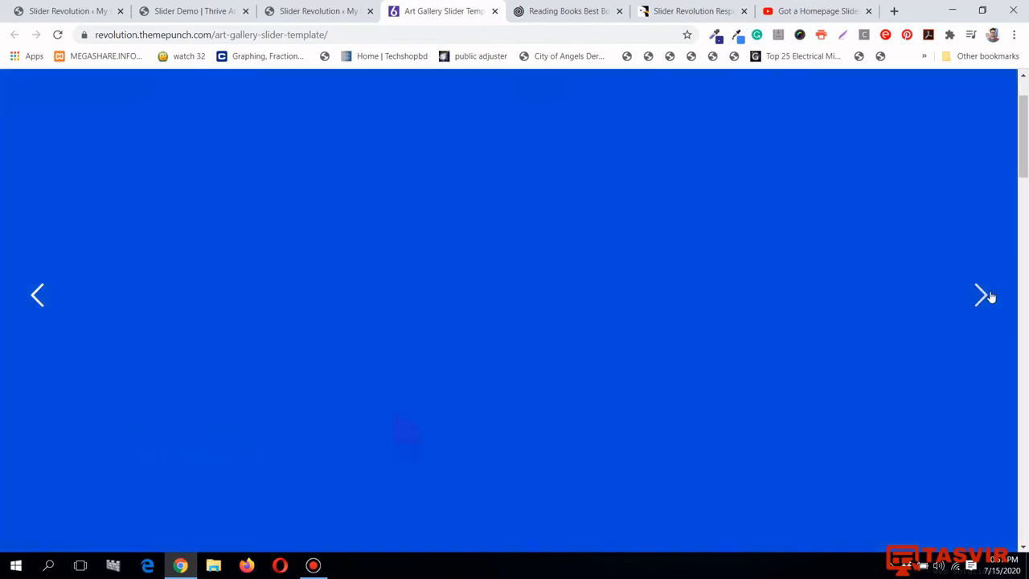
Advance the Art Gallery demo from STARK COLOR to the pink FREE FLOW slide, then return to the library
{"action": "left_click", "coordinate": [983, 295]}
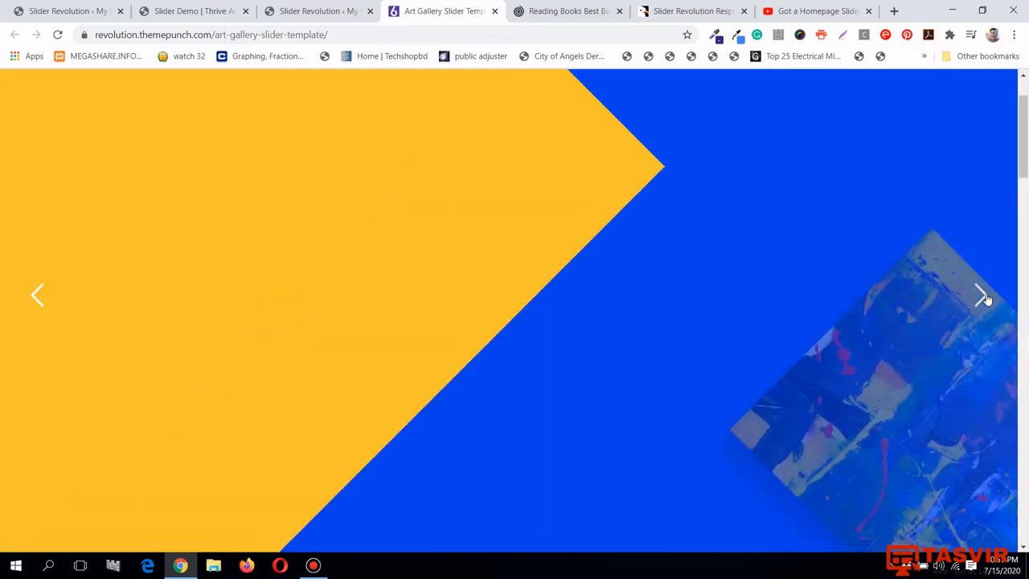
{"action": "left_click", "coordinate": [981, 298]}
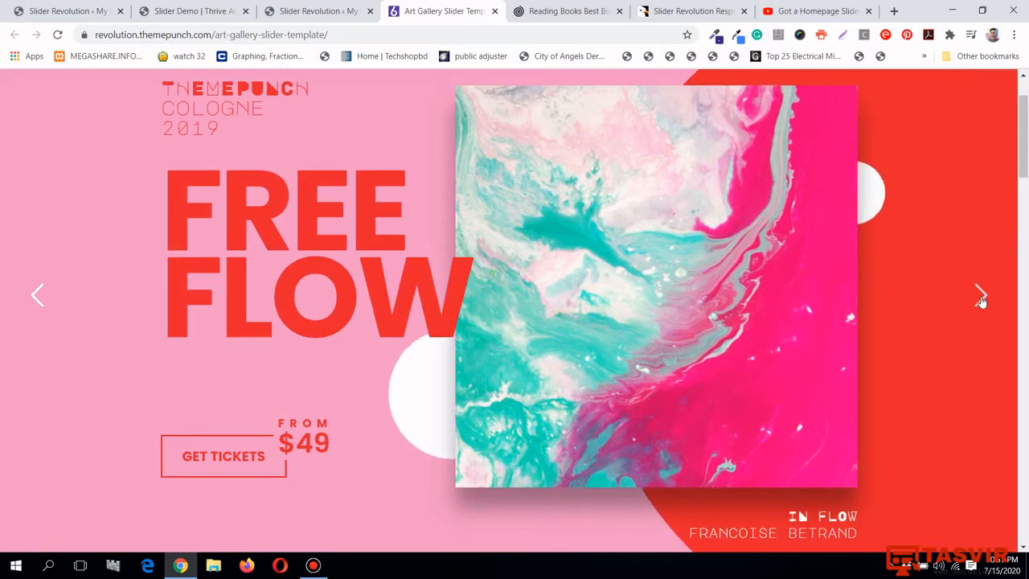
{"action": "scroll", "coordinate": [981, 298], "scroll_direction": "up", "scroll_amount": 1}
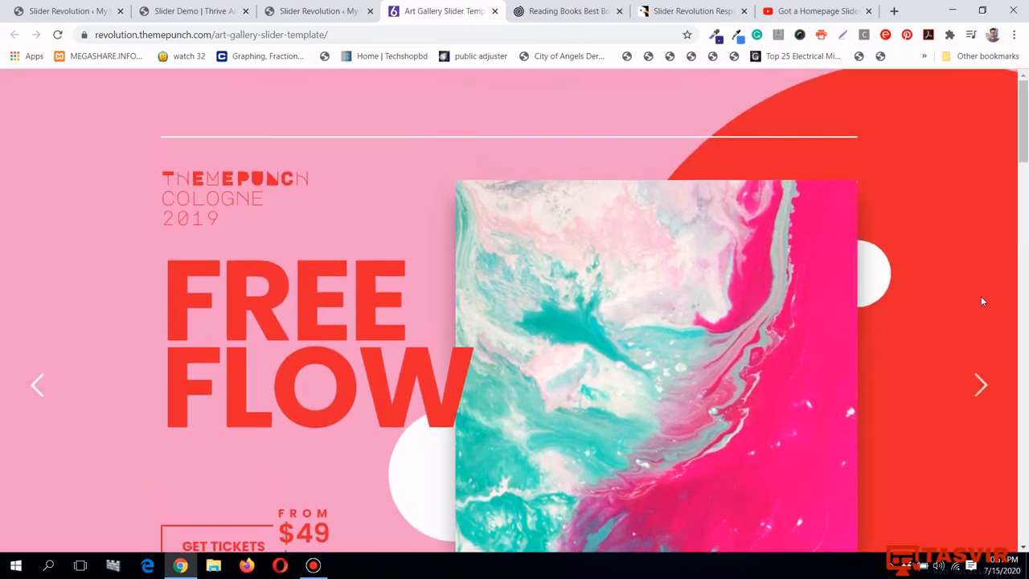
{"action": "left_click", "coordinate": [294, 6]}
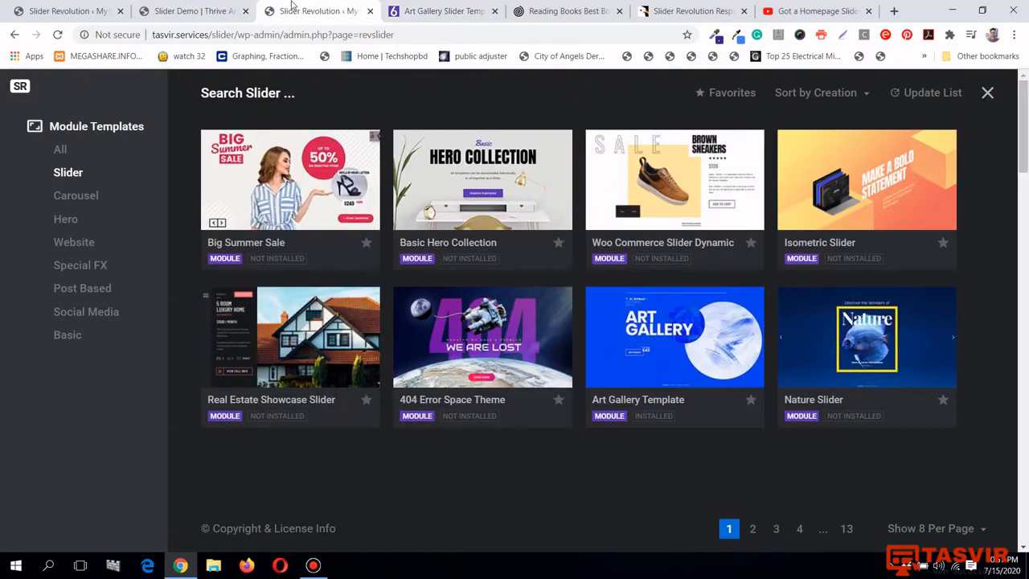
Show the Carousel templates, close the Art Gallery preview tab, and preview Food Carousel
{"action": "left_click", "coordinate": [77, 195]}
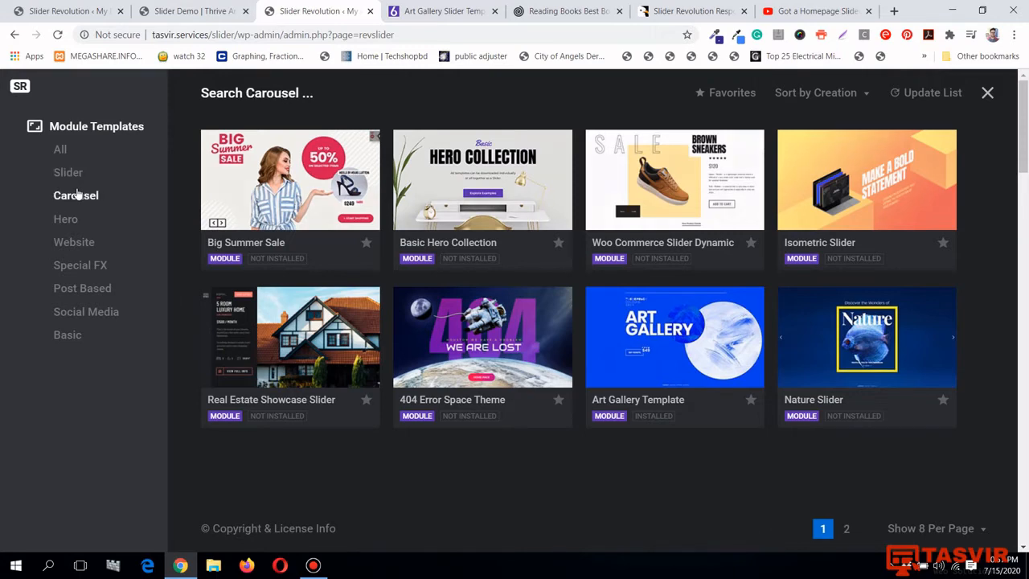
{"action": "left_click", "coordinate": [482, 11]}
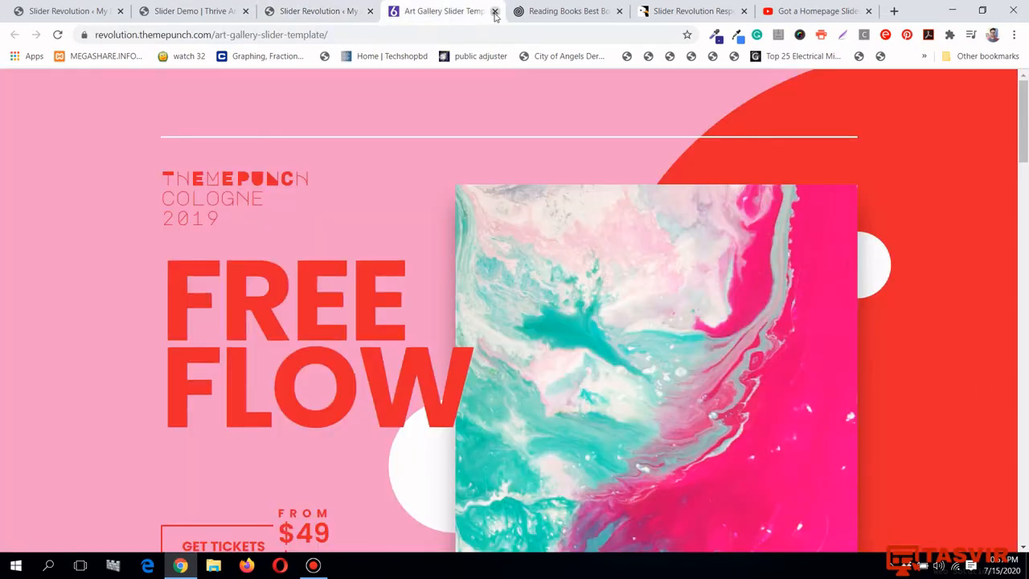
{"action": "left_click", "coordinate": [493, 11]}
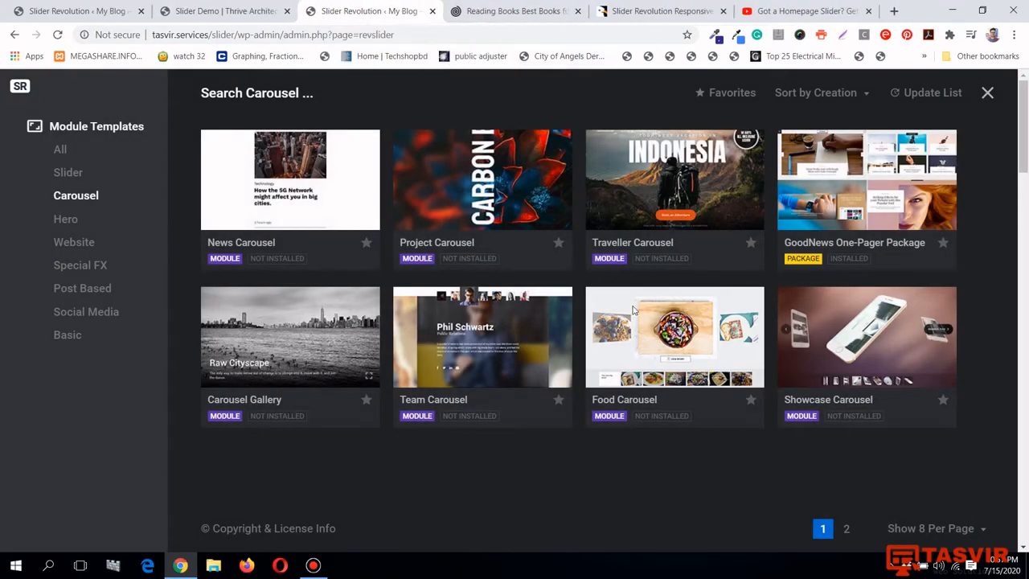
{"action": "left_click", "coordinate": [663, 341]}
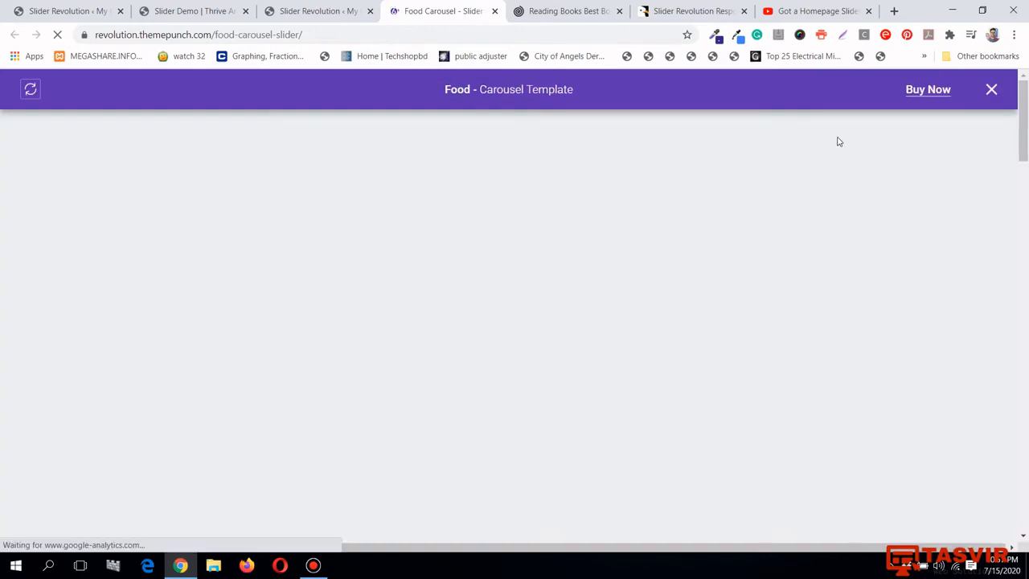
Dismiss the header and swipe the Food Carousel through Bolognese, Cottage Cheese and Tasty Muesli
{"action": "left_click", "coordinate": [991, 89]}
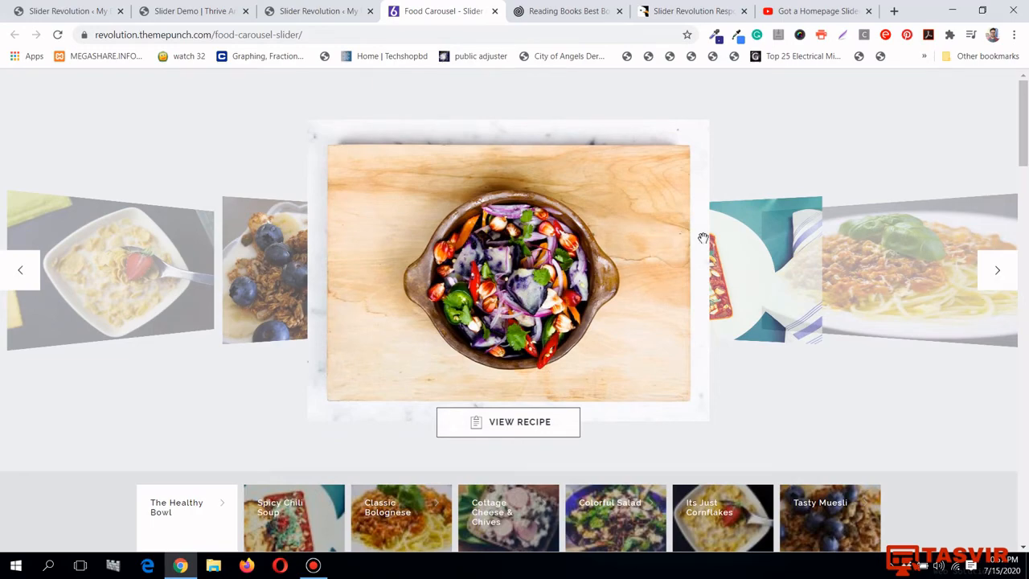
{"action": "left_click_drag", "start_coordinate": [697, 245], "coordinate": [292, 271]}
{"action": "left_click_drag", "start_coordinate": [687, 245], "coordinate": [277, 261]}
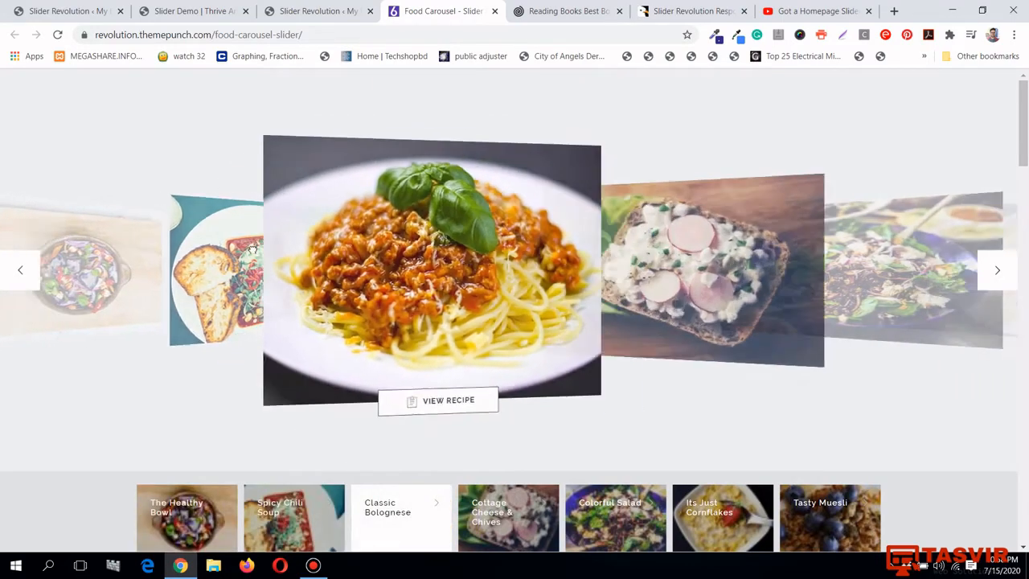
{"action": "left_click_drag", "start_coordinate": [668, 247], "coordinate": [270, 258]}
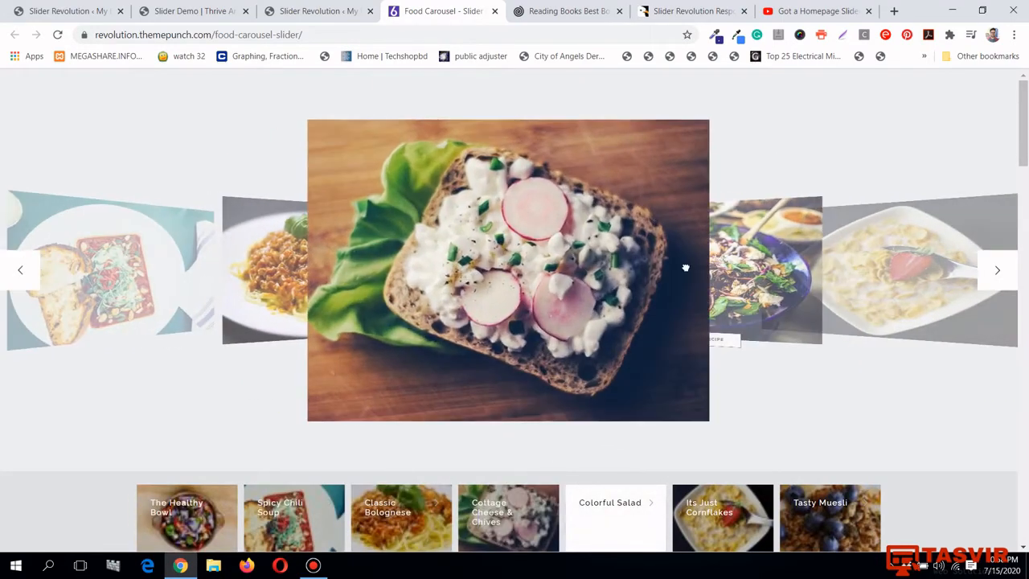
{"action": "left_click_drag", "start_coordinate": [684, 266], "coordinate": [165, 258]}
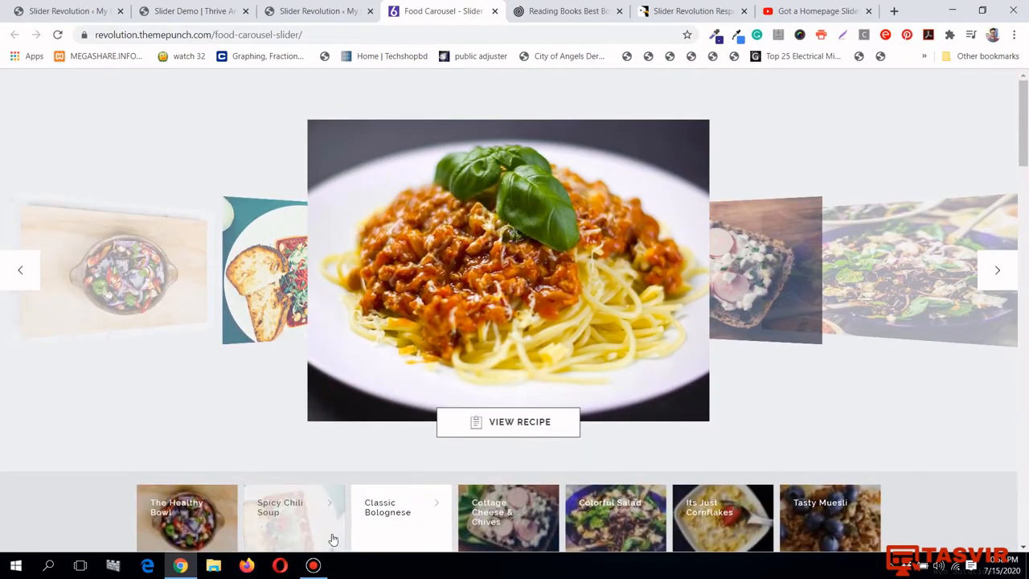
Jump between Spicy Chili Soup, Cottage Cheese and Tasty Muesli via thumbnails, then close the preview tab
{"action": "left_click", "coordinate": [333, 539]}
{"action": "left_click", "coordinate": [537, 524]}
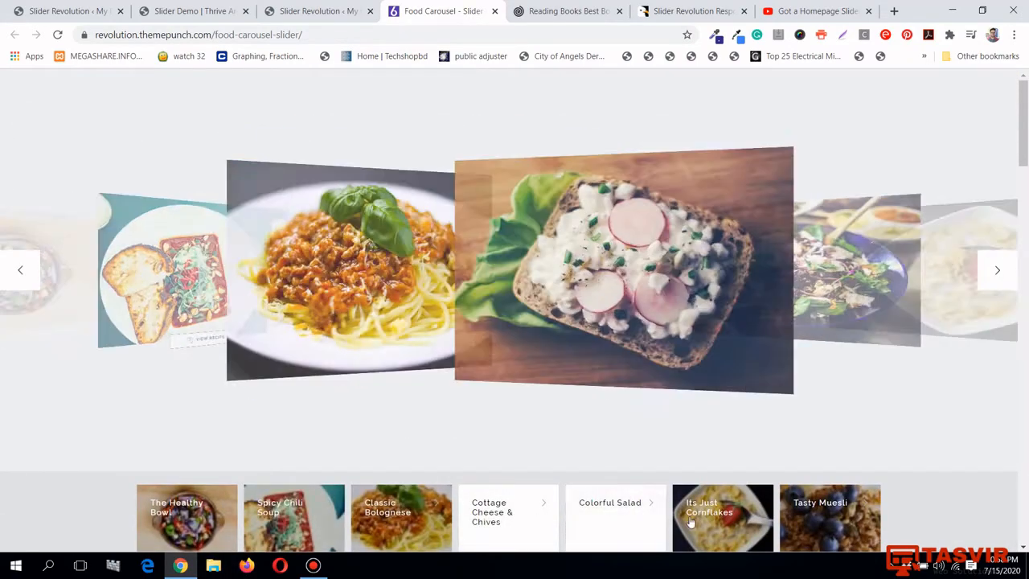
{"action": "left_click", "coordinate": [753, 521]}
{"action": "left_click", "coordinate": [823, 526]}
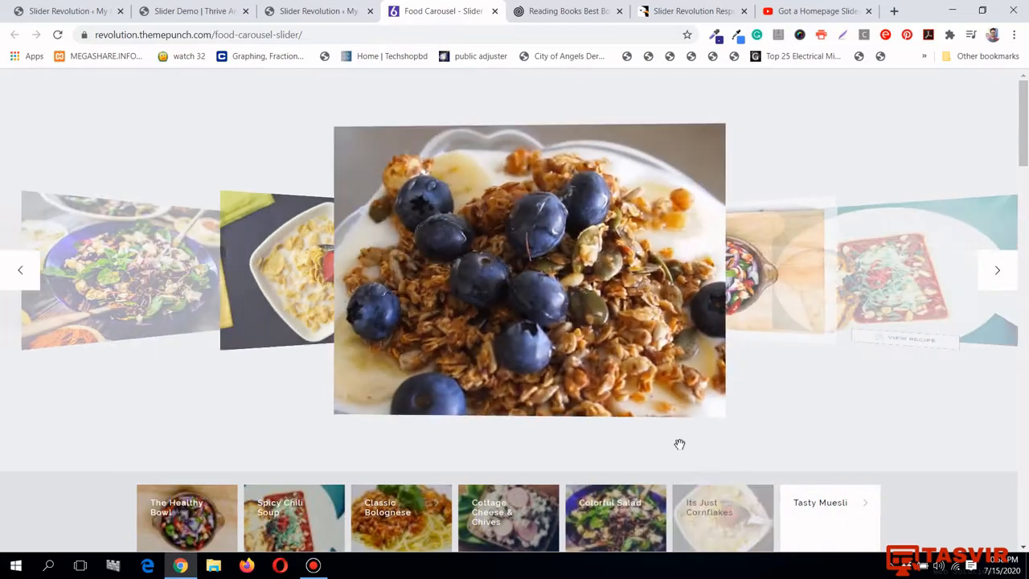
{"action": "left_click", "coordinate": [352, 8]}
{"action": "left_click", "coordinate": [414, 8]}
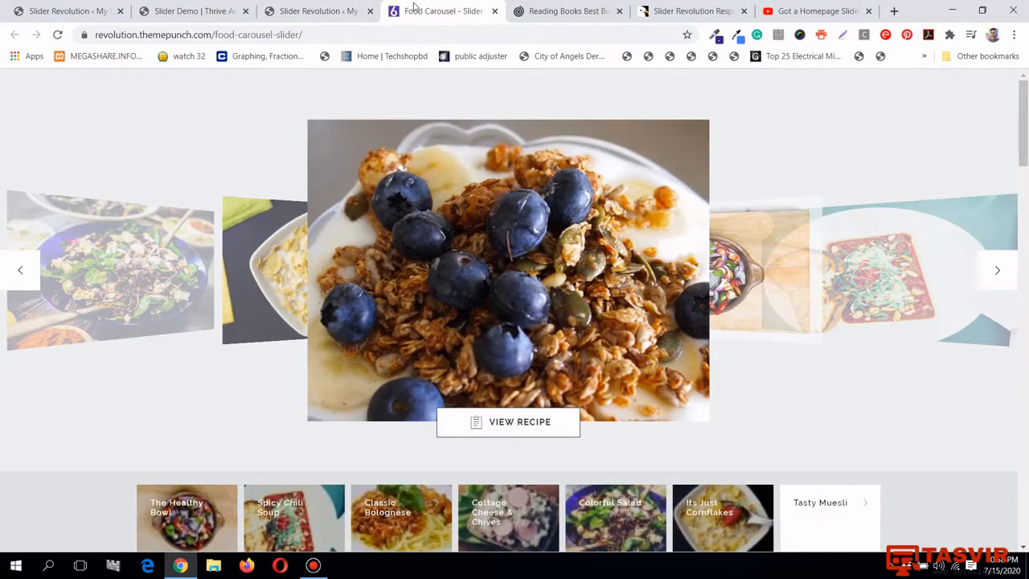
{"action": "left_click", "coordinate": [495, 11]}
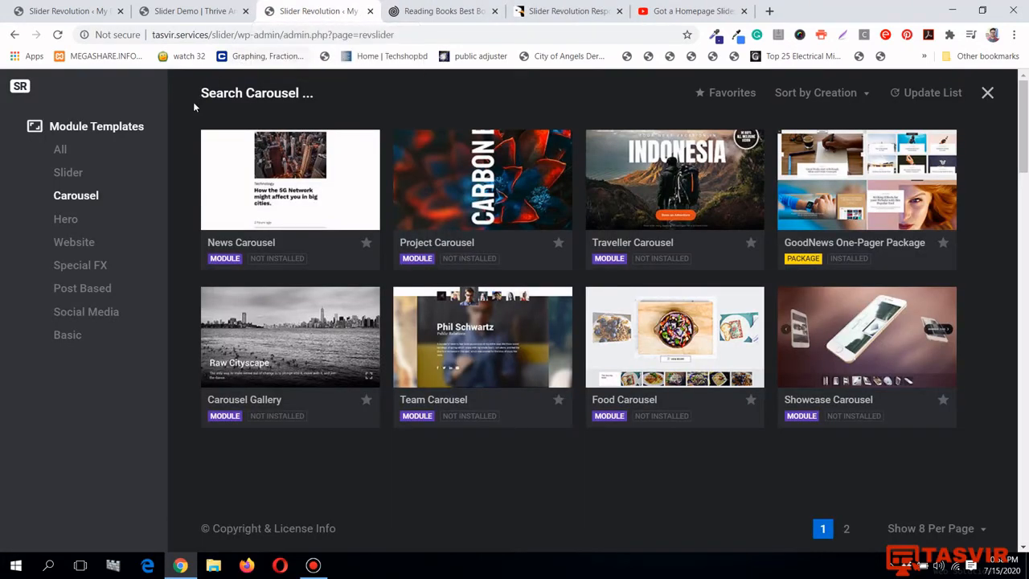
Look through the Post Based and Social Media template cards, then switch back to the Slider category
{"action": "left_click", "coordinate": [78, 295]}
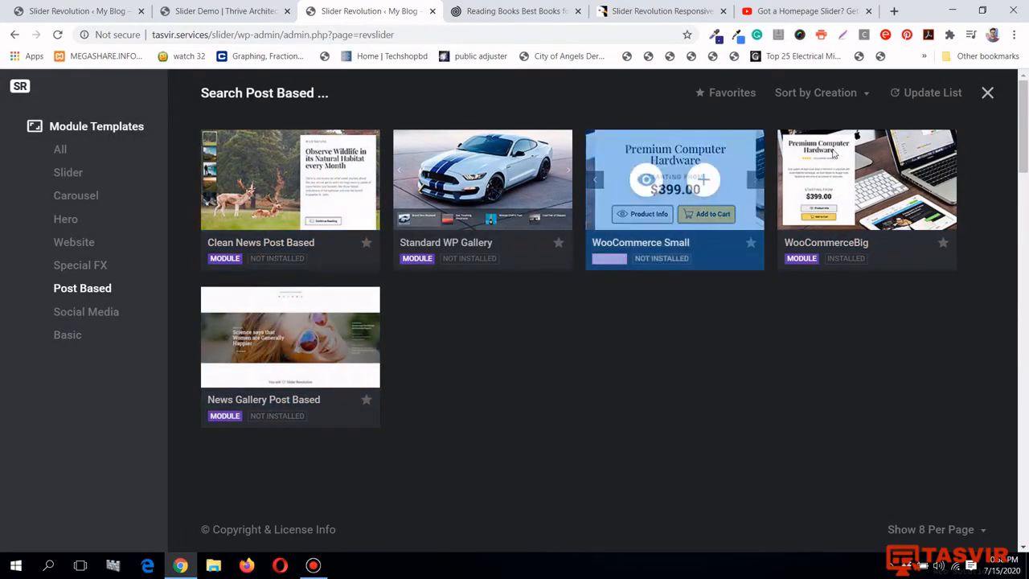
{"action": "mouse_move", "coordinate": [277, 329]}
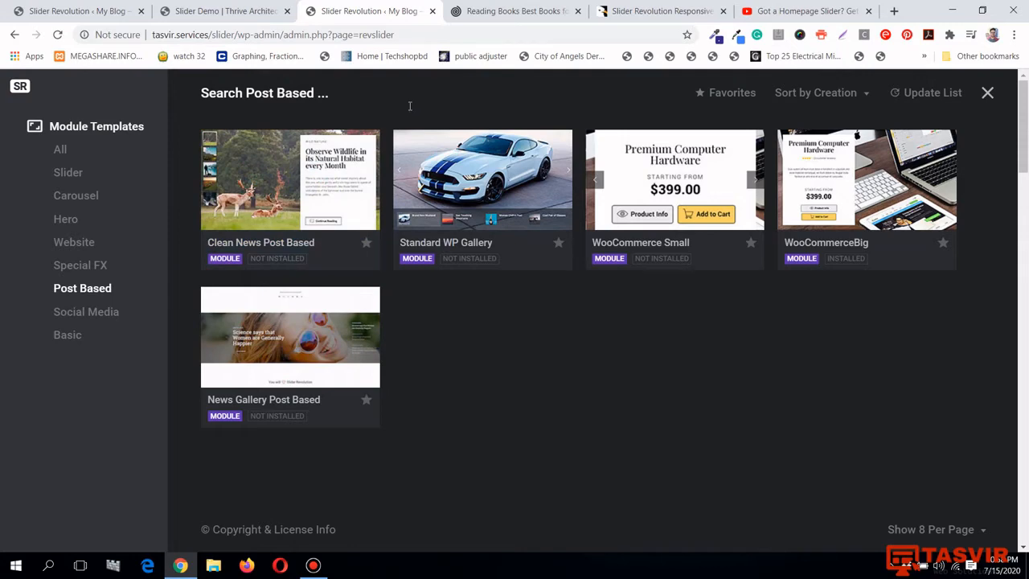
{"action": "left_click", "coordinate": [113, 312]}
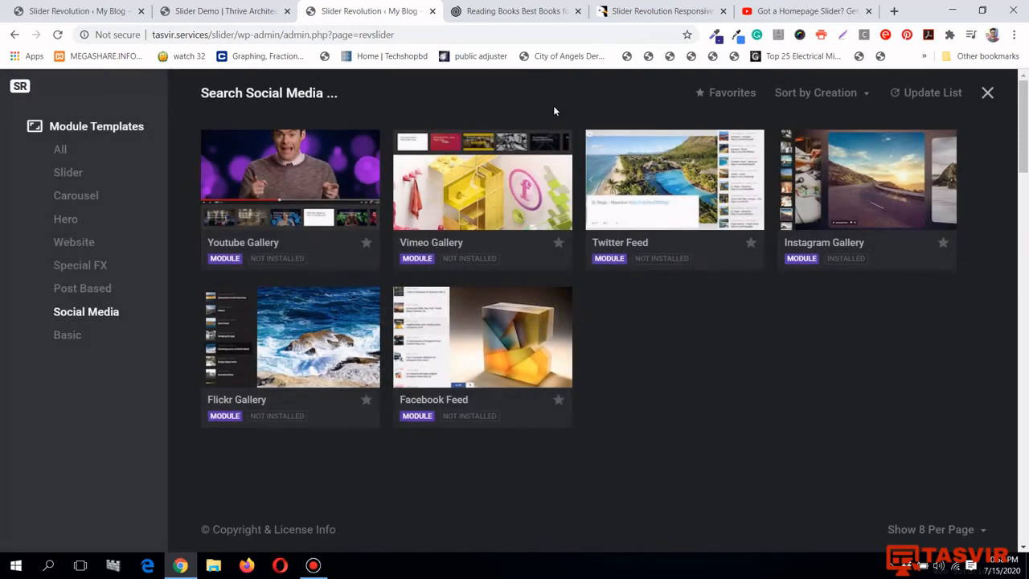
{"action": "mouse_move", "coordinate": [272, 191]}
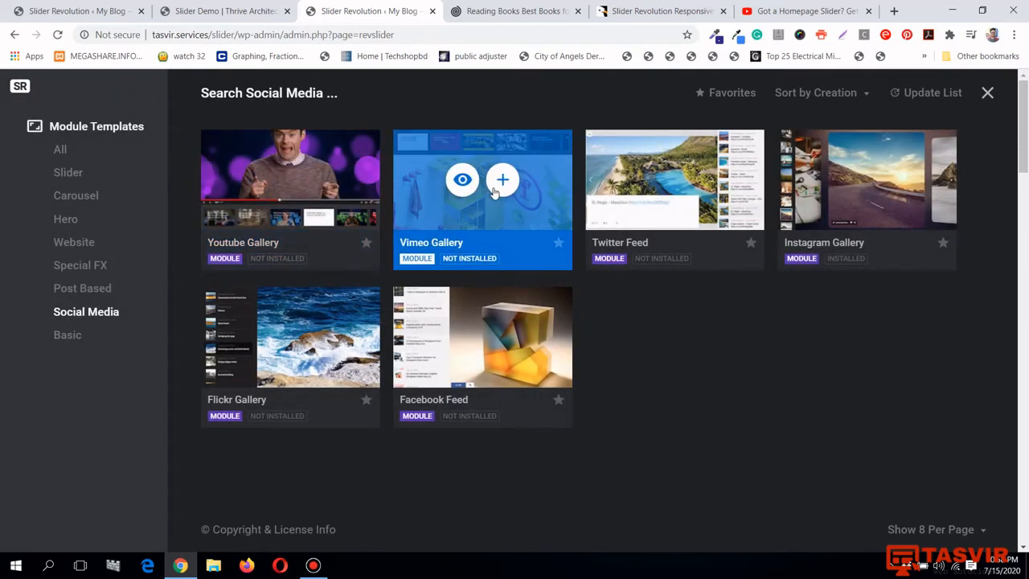
{"action": "mouse_move", "coordinate": [644, 194]}
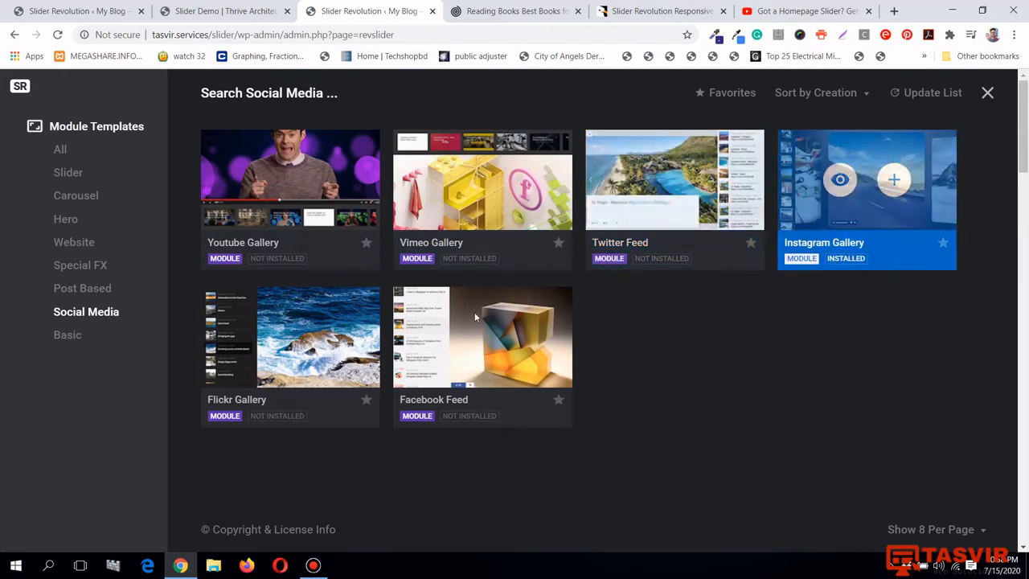
{"action": "mouse_move", "coordinate": [439, 322]}
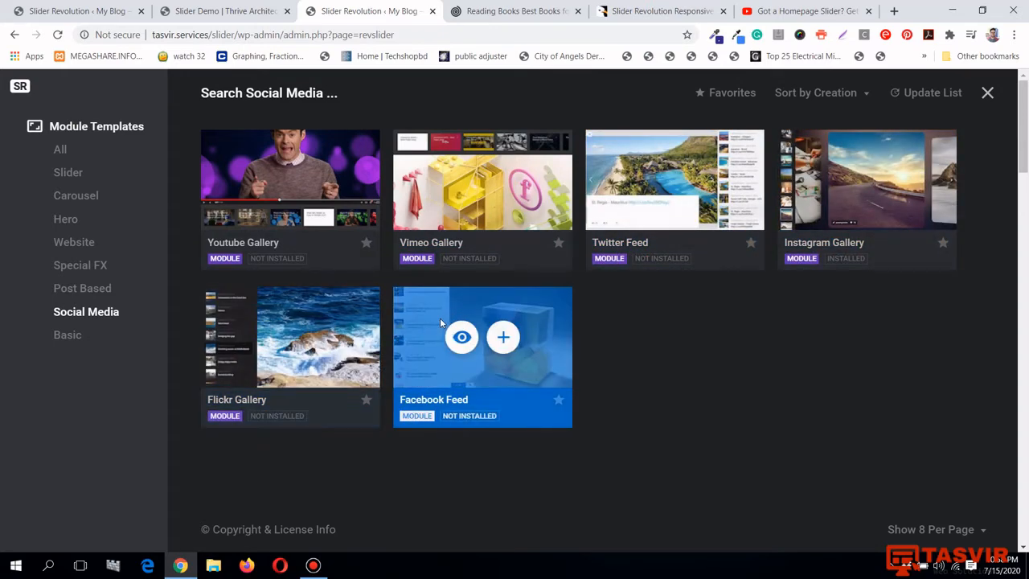
{"action": "left_click", "coordinate": [77, 174]}
{"action": "mouse_move", "coordinate": [684, 364]}
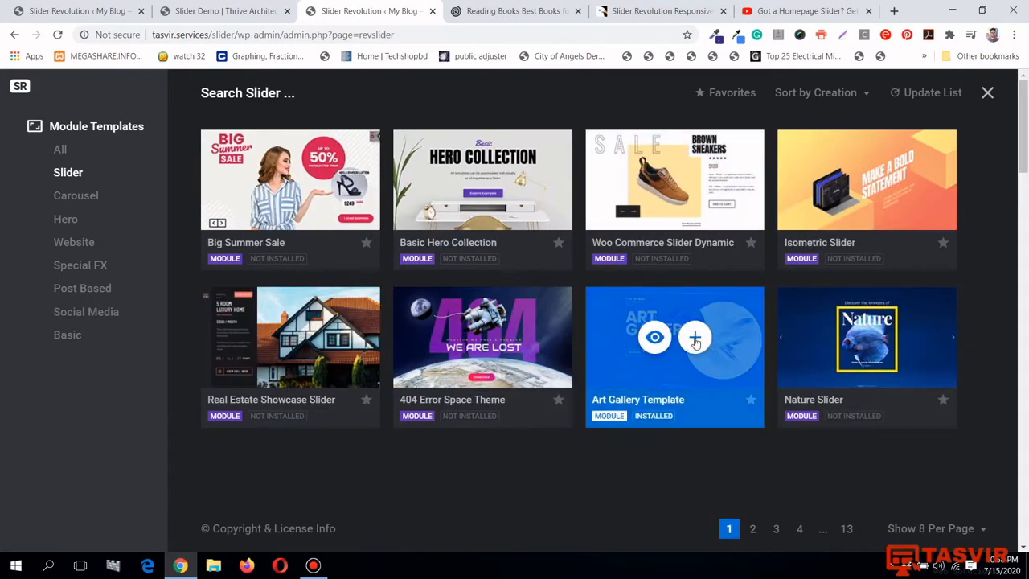
Install the Art Gallery Template as module Art Gallery1 and open it in the slide editor
{"action": "mouse_move", "coordinate": [695, 341]}
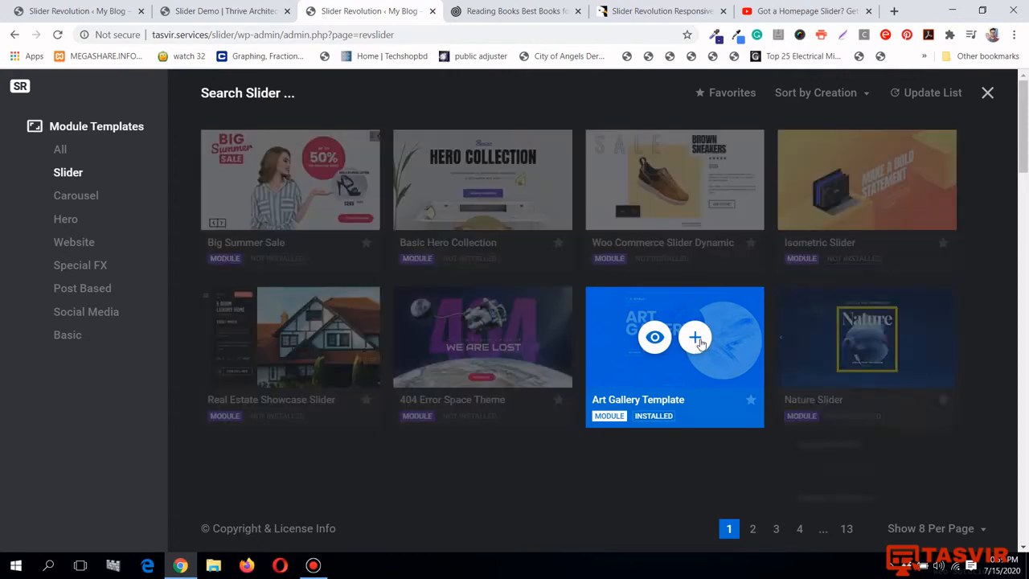
{"action": "scroll", "coordinate": [875, 362], "scroll_direction": "down", "scroll_amount": 2}
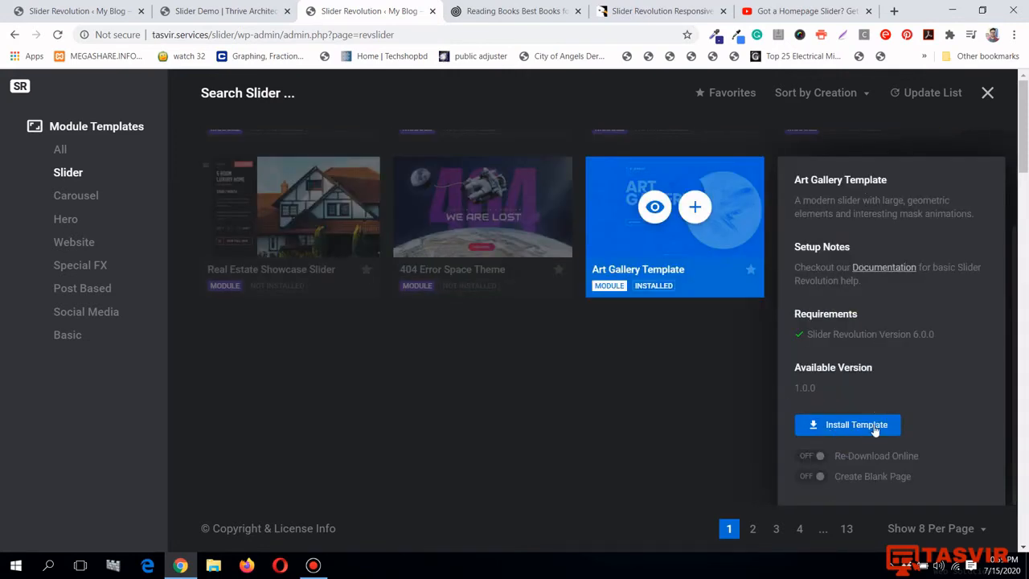
{"action": "left_click", "coordinate": [877, 428]}
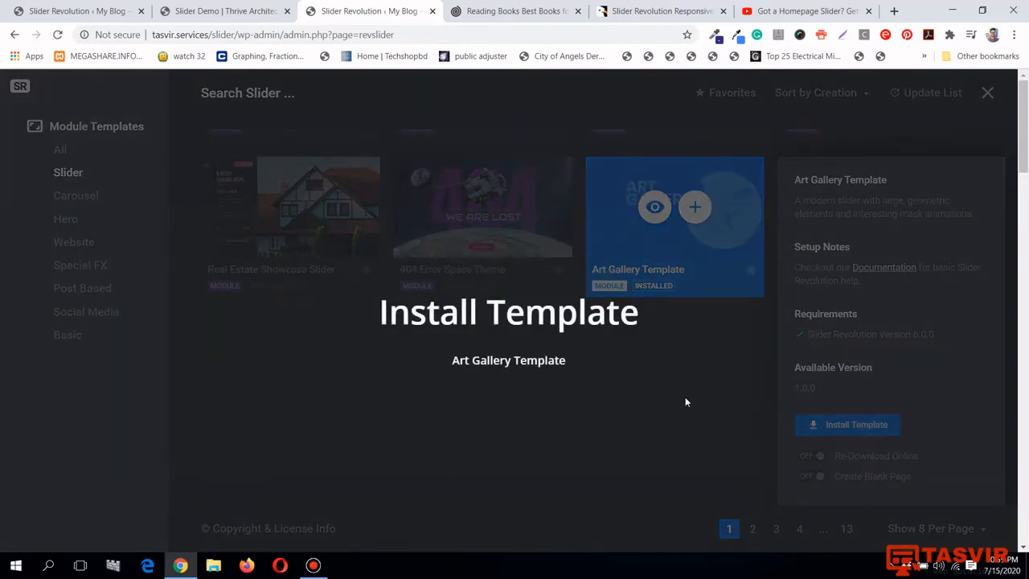
{"action": "scroll", "coordinate": [685, 401], "scroll_direction": "down", "scroll_amount": 2}
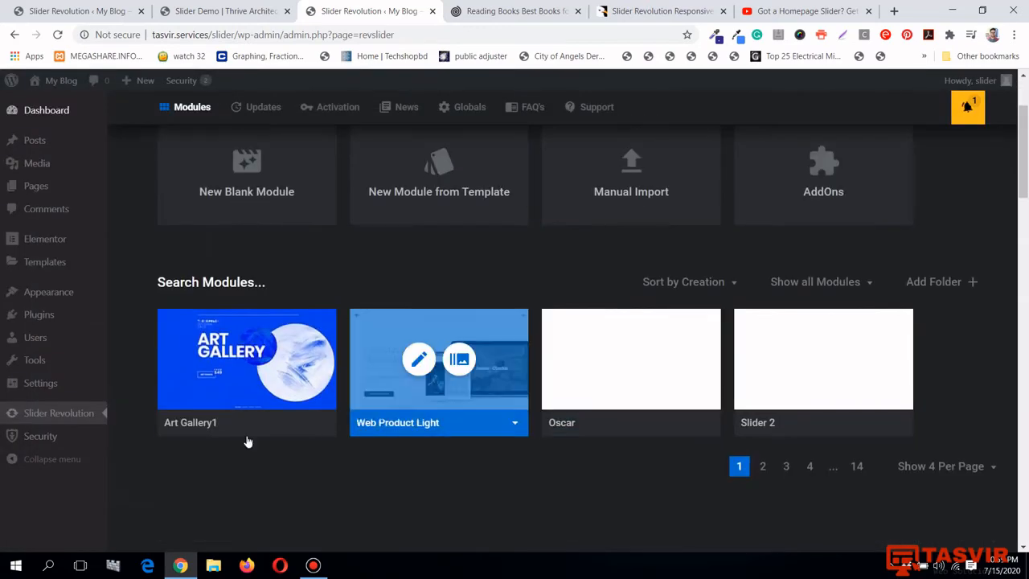
{"action": "scroll", "coordinate": [255, 381], "scroll_direction": "up", "scroll_amount": 1}
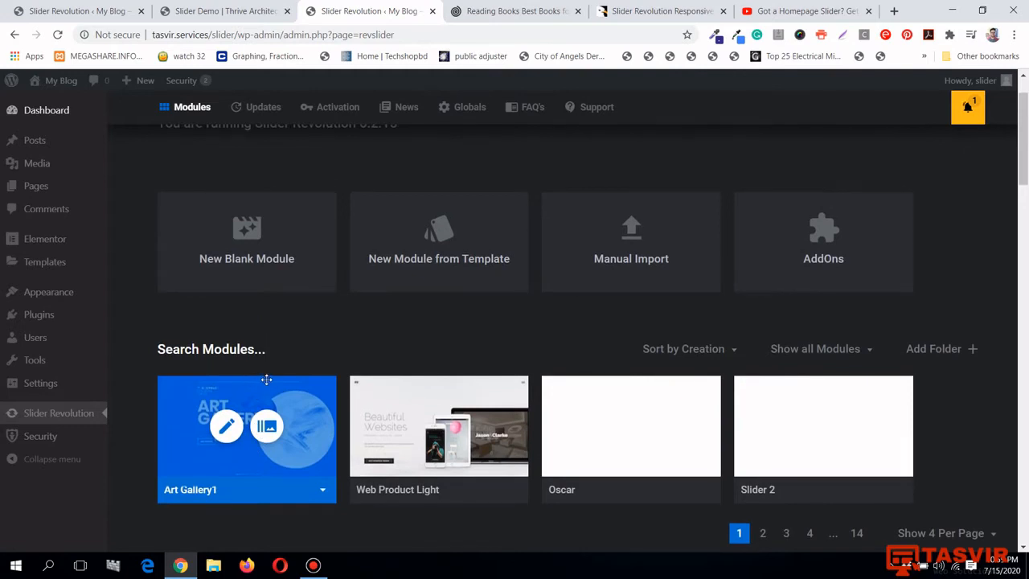
{"action": "left_click", "coordinate": [227, 429]}
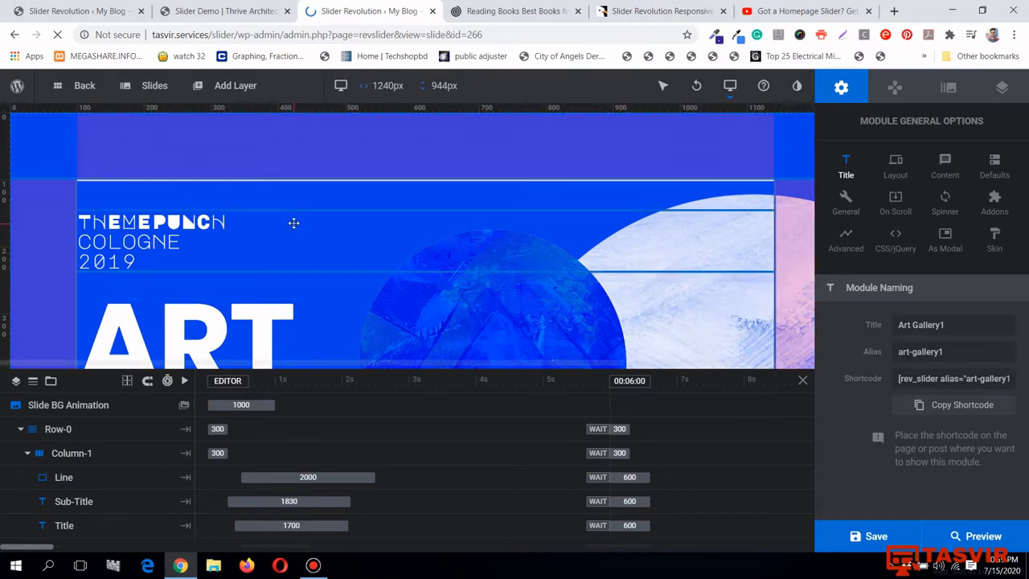
Preview Art Gallery1 through to its NEUE KUNST slide, then select the ART GALLERY title layer
{"action": "scroll", "coordinate": [289, 223], "scroll_direction": "down", "scroll_amount": 2}
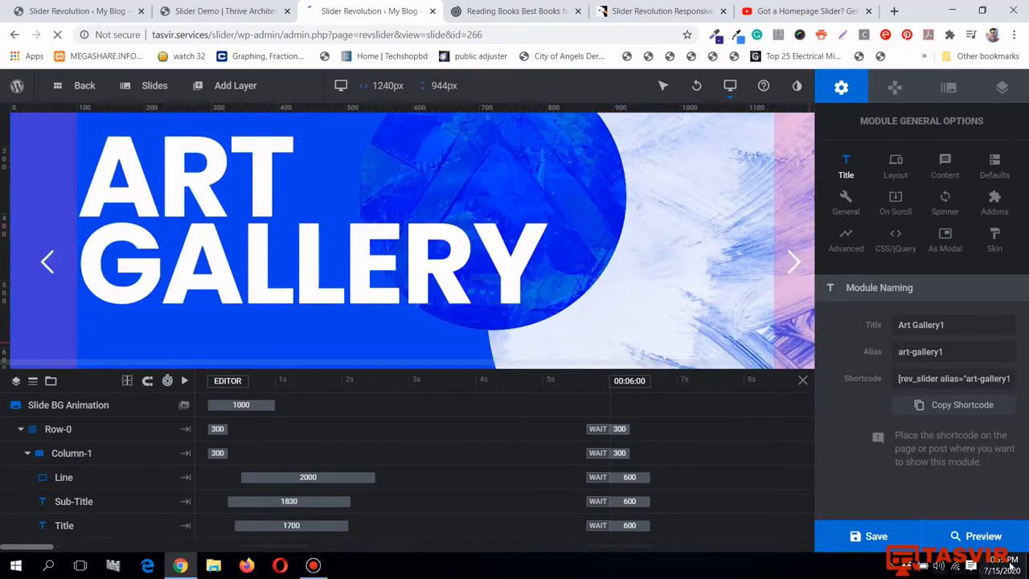
{"action": "left_click", "coordinate": [975, 536]}
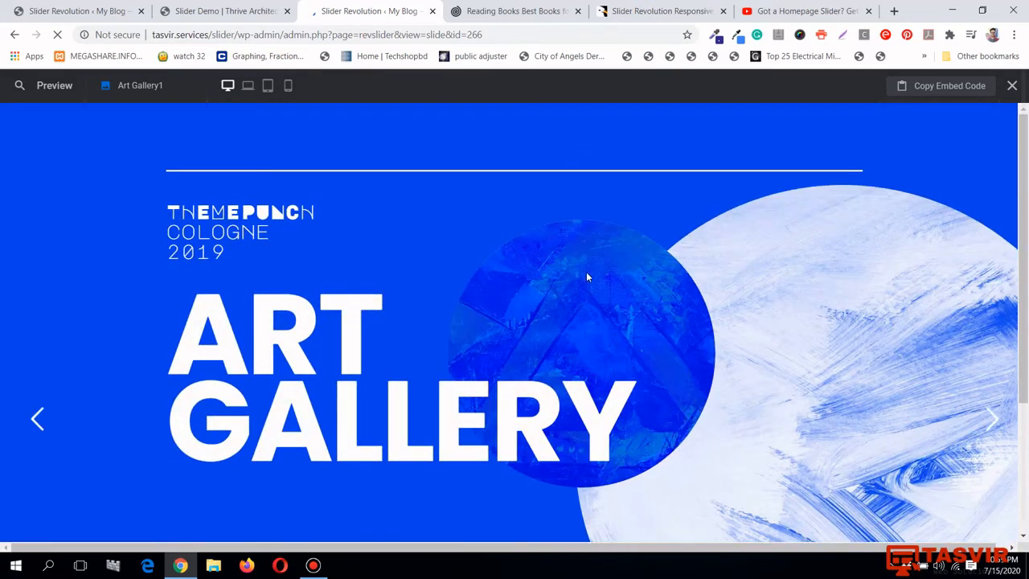
{"action": "left_click", "coordinate": [995, 420]}
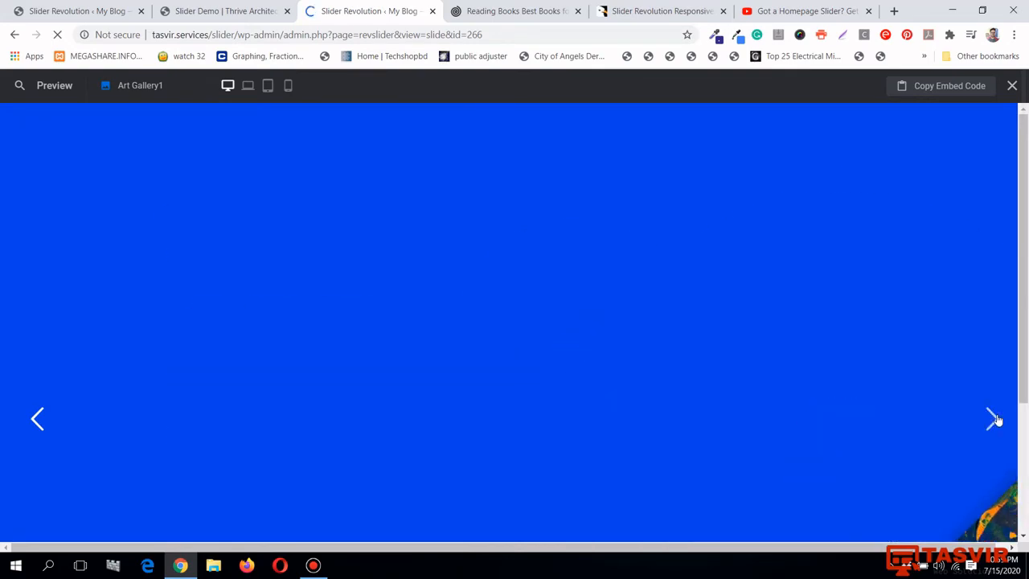
{"action": "left_click", "coordinate": [1012, 85]}
{"action": "scroll", "coordinate": [639, 279], "scroll_direction": "up", "scroll_amount": 1}
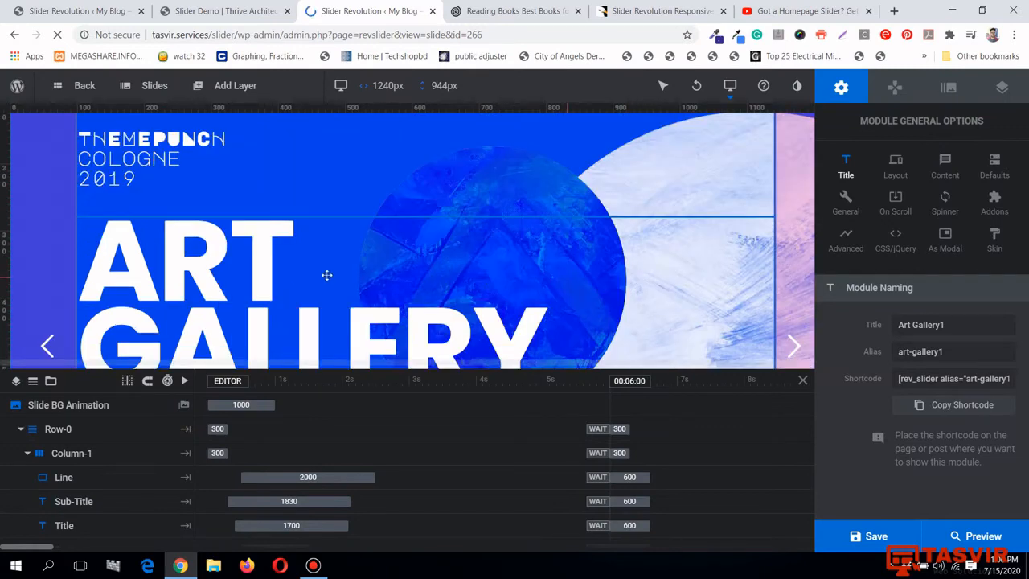
{"action": "left_click", "coordinate": [295, 275]}
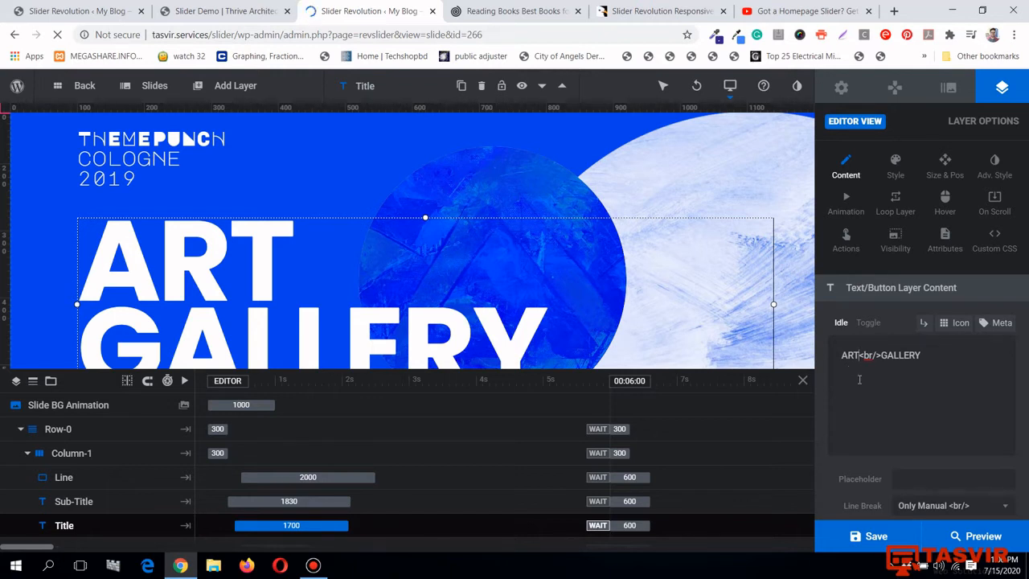
Replace ART and GALLERY in the title layer with the author's first name and surname
{"action": "key", "text": "BackSpace"}
{"action": "key", "text": "BackSpace"}
{"action": "key", "text": "BackSpace"}
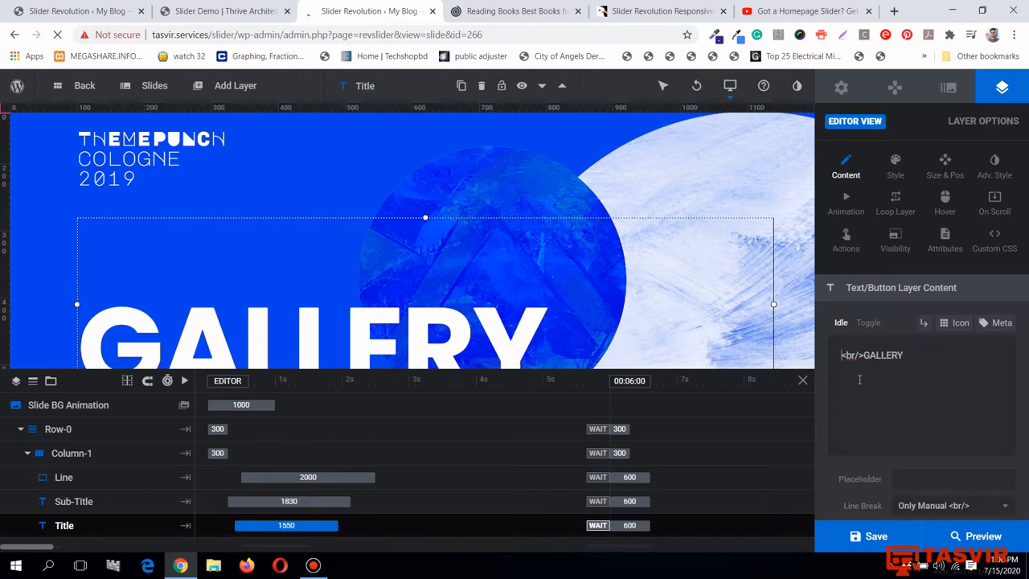
{"action": "type", "text": "Ta"}
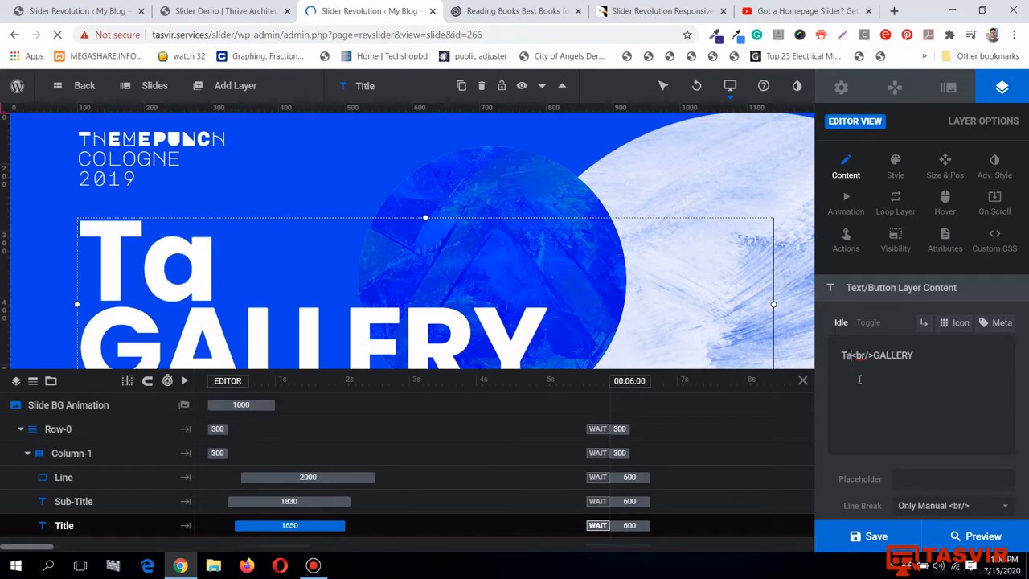
{"action": "type", "text": "svir"}
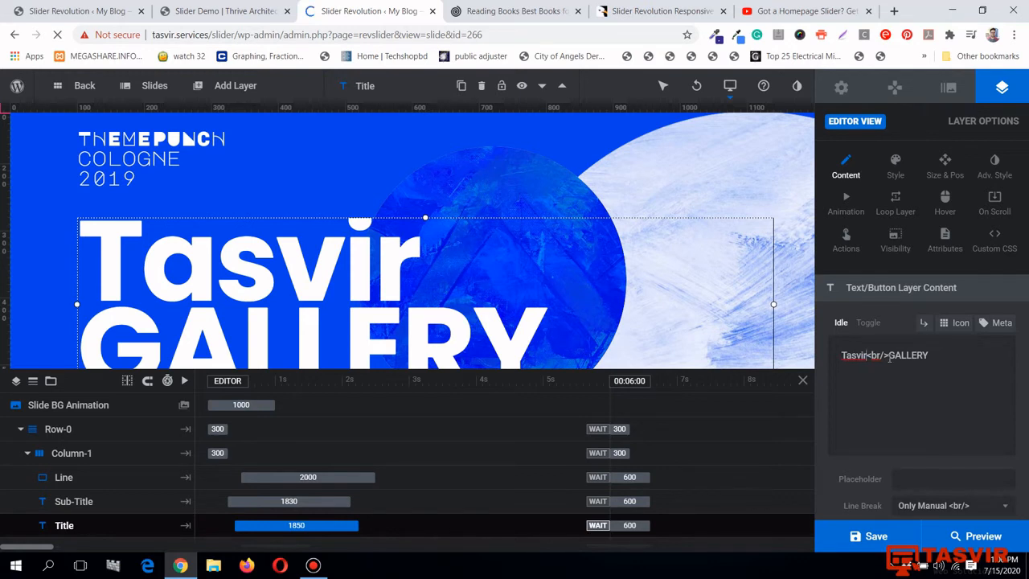
{"action": "left_click_drag", "start_coordinate": [888, 359], "coordinate": [943, 358]}
{"action": "type", "text": "M"}
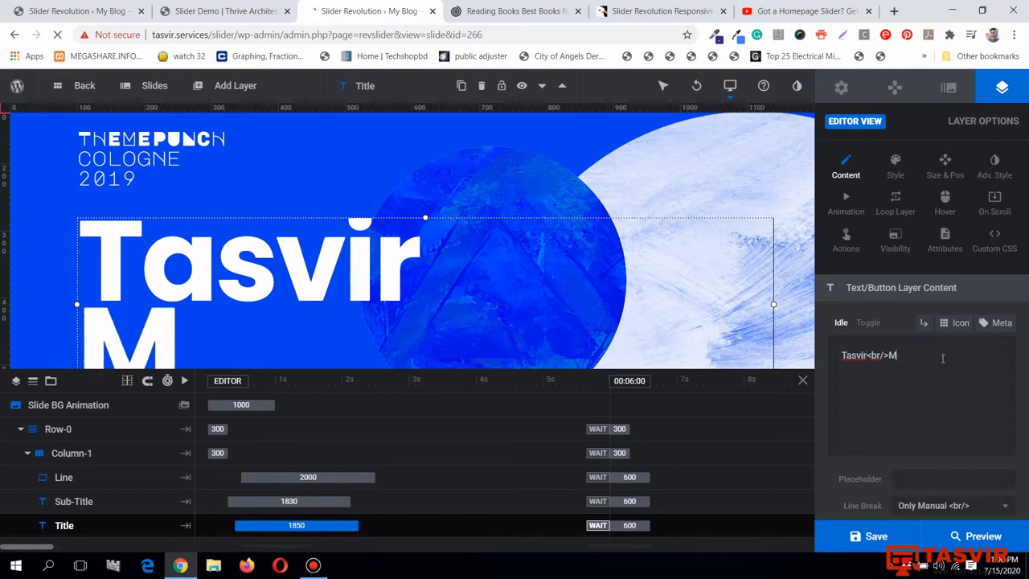
{"action": "type", "text": "ahmood"}
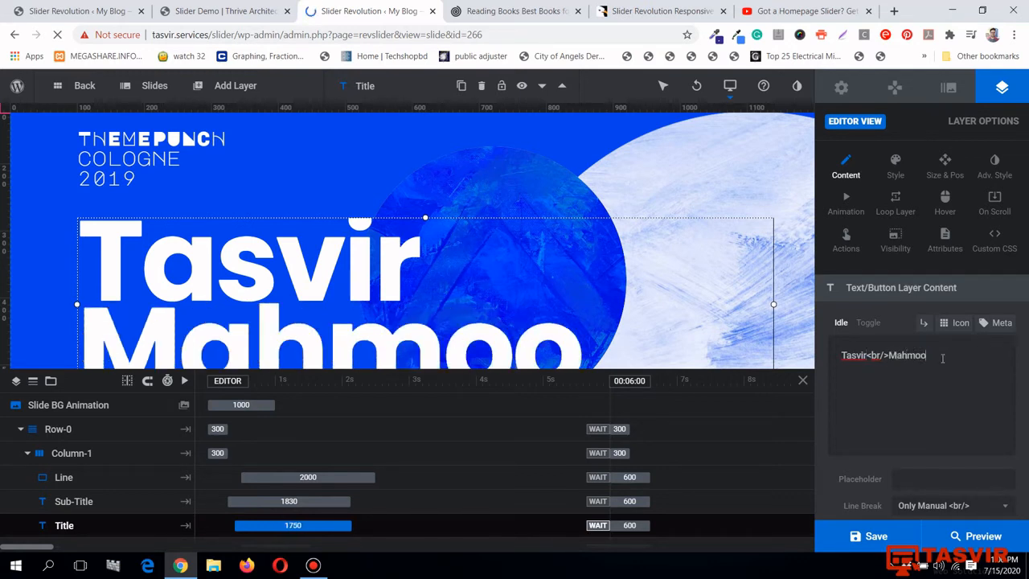
Save the slide and check the renamed title in the slider preview
{"action": "left_click", "coordinate": [863, 539]}
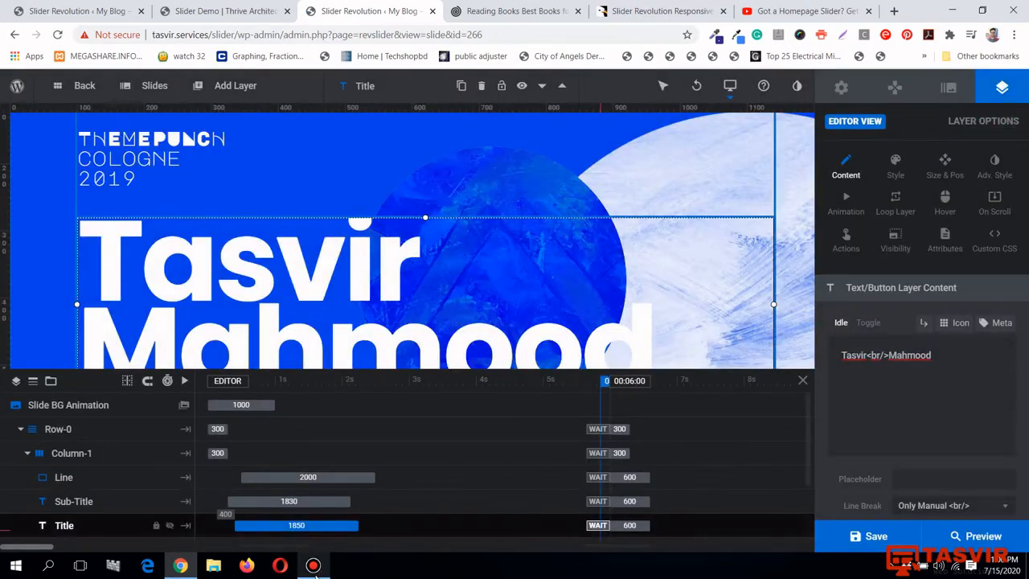
{"action": "left_click", "coordinate": [315, 574]}
{"action": "left_click", "coordinate": [315, 574]}
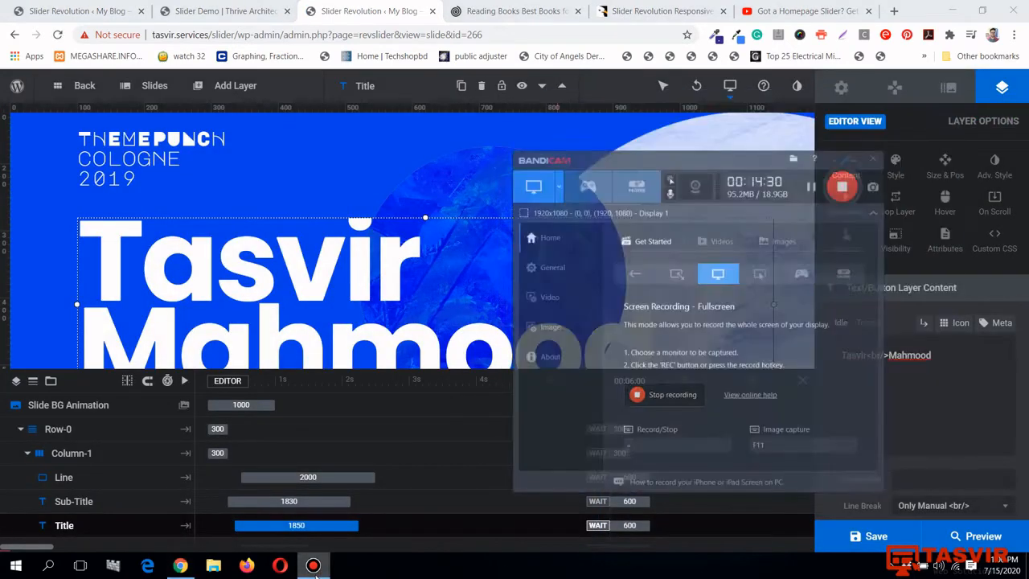
{"action": "left_click", "coordinate": [984, 538]}
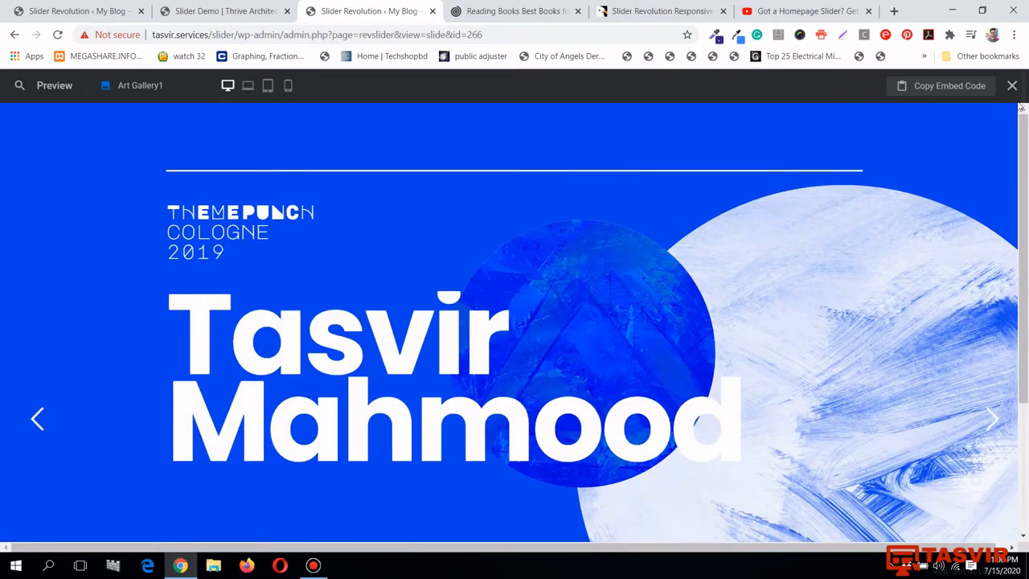
{"action": "left_click", "coordinate": [1012, 85]}
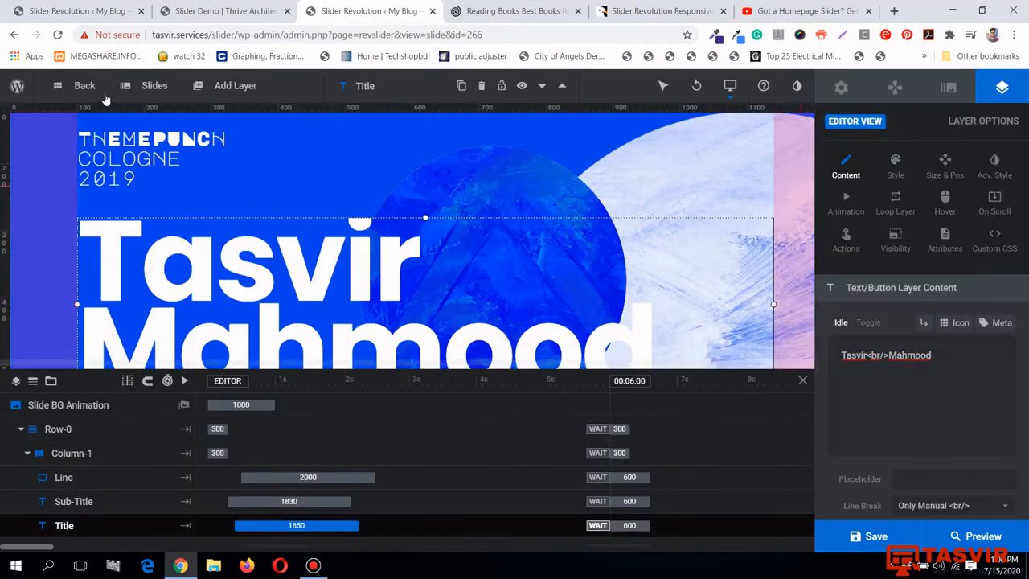
Leave the editor and open the Thrive site's Slider Revolution dashboard at its Register Purchase Code section
{"action": "left_click", "coordinate": [81, 86]}
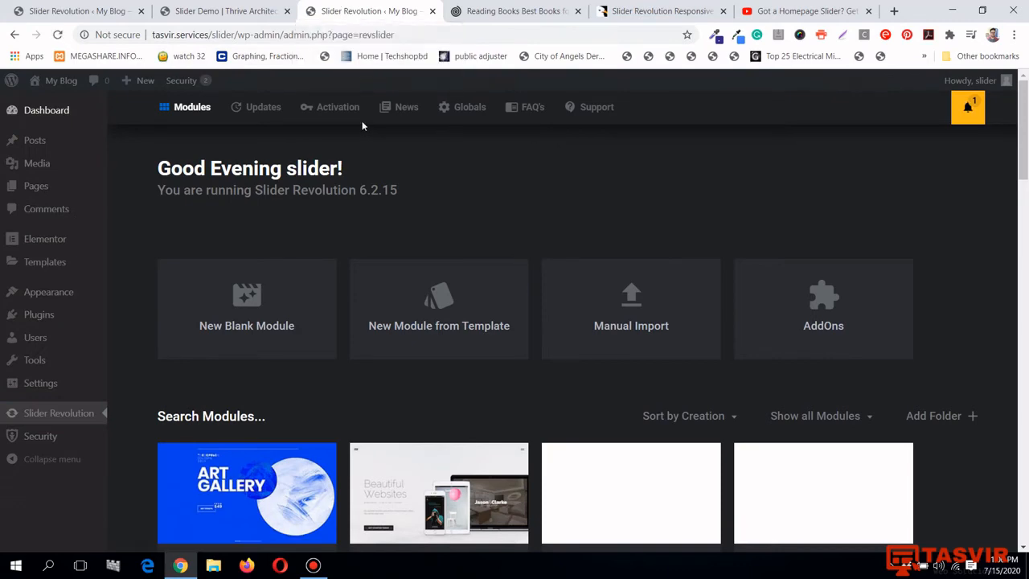
{"action": "key", "text": "ctrl+1"}
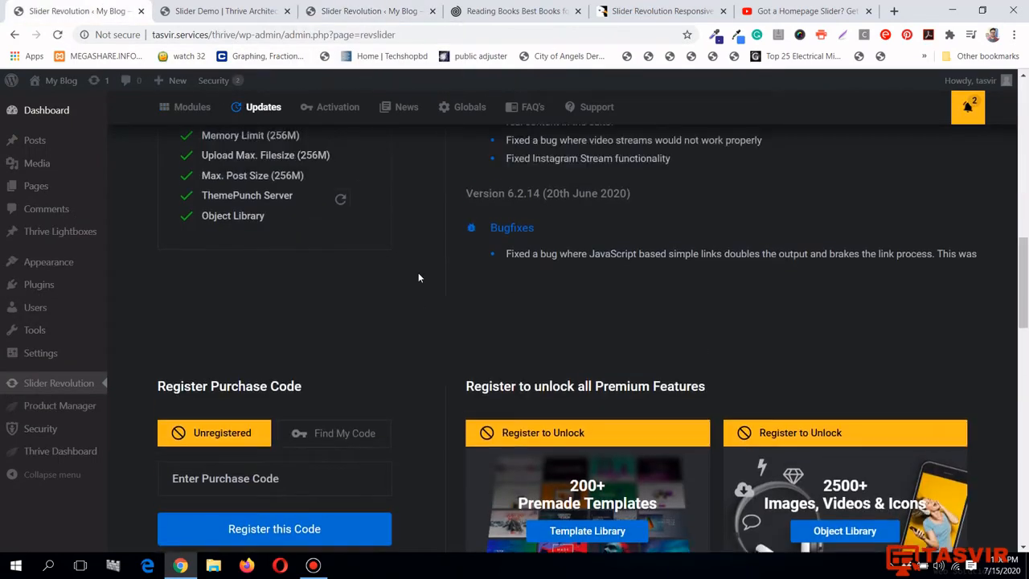
{"action": "scroll", "coordinate": [418, 278], "scroll_direction": "up", "scroll_amount": 7}
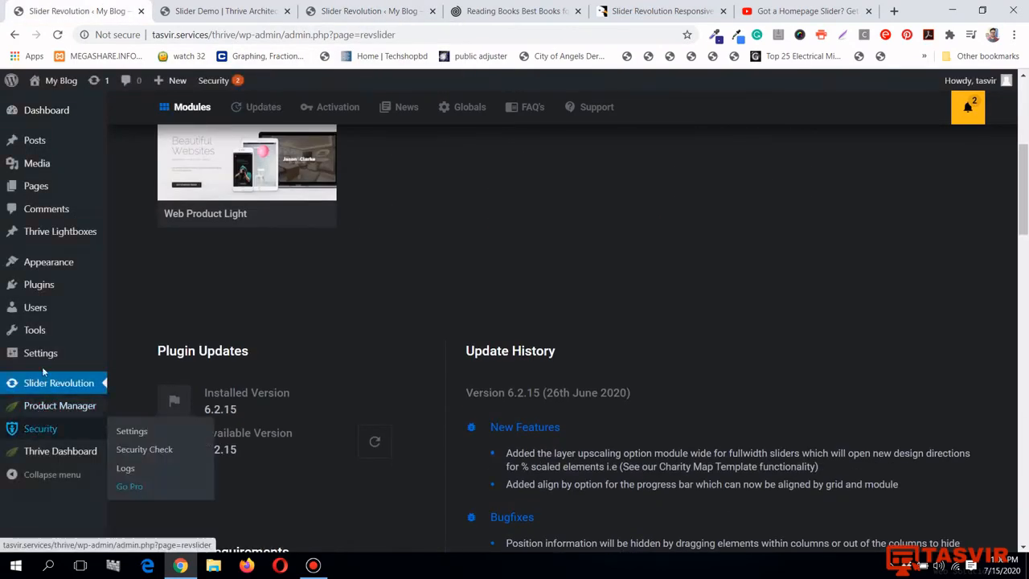
{"action": "scroll", "coordinate": [70, 441], "scroll_direction": "up", "scroll_amount": 3}
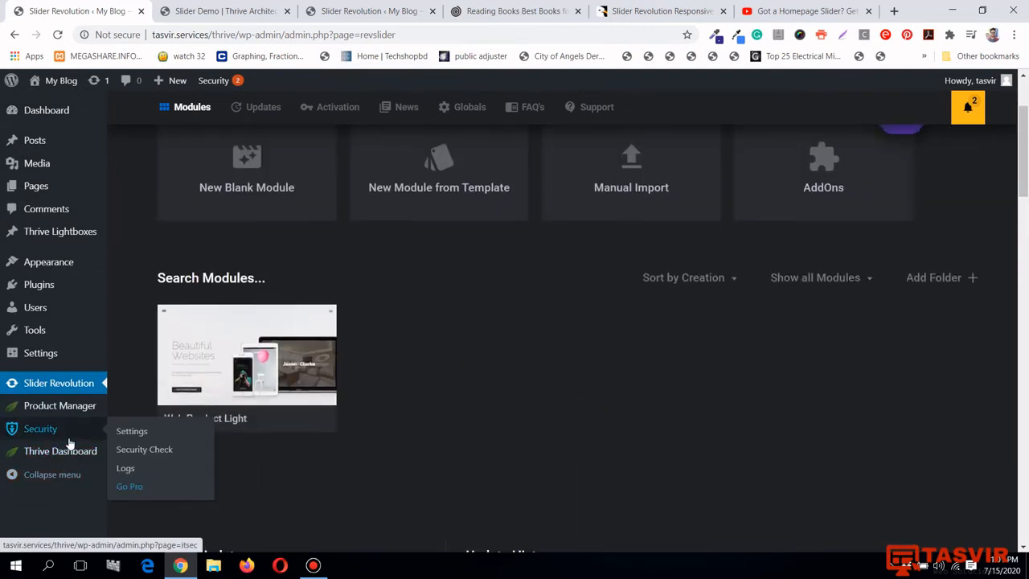
{"action": "scroll", "coordinate": [69, 444], "scroll_direction": "up", "scroll_amount": 2}
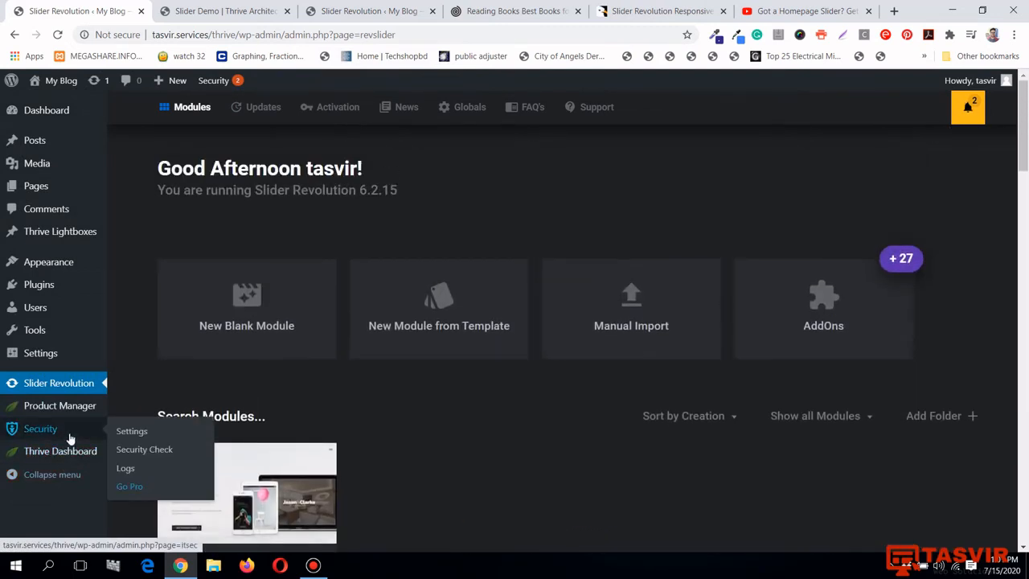
{"action": "left_click", "coordinate": [56, 387]}
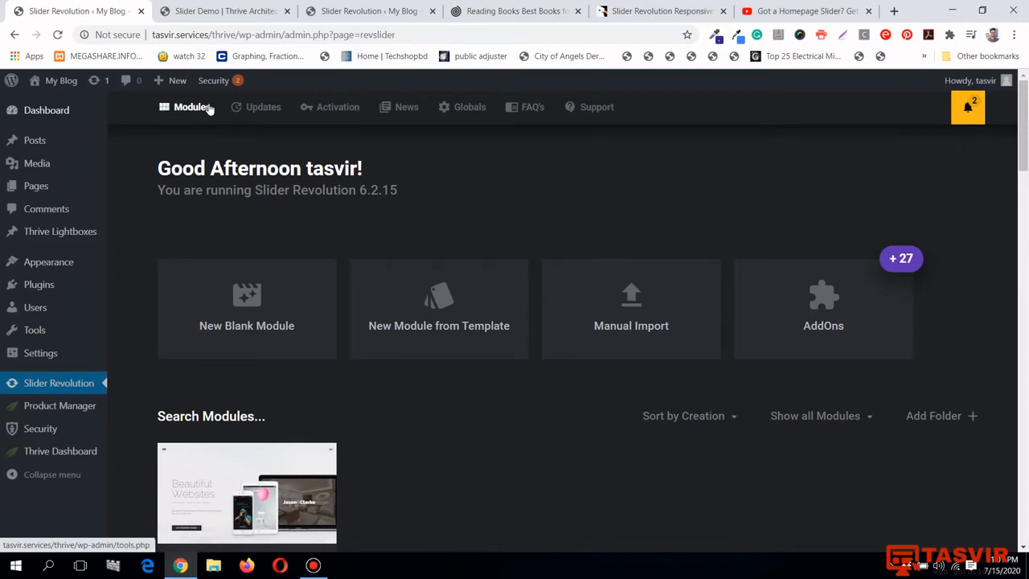
{"action": "left_click", "coordinate": [320, 109]}
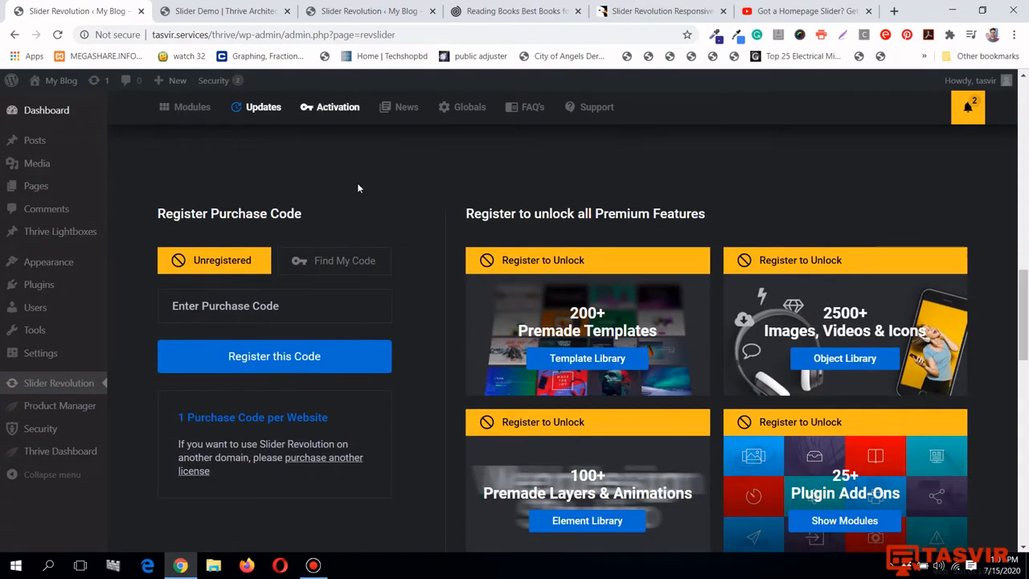
{"action": "scroll", "coordinate": [363, 257], "scroll_direction": "up", "scroll_amount": 10}
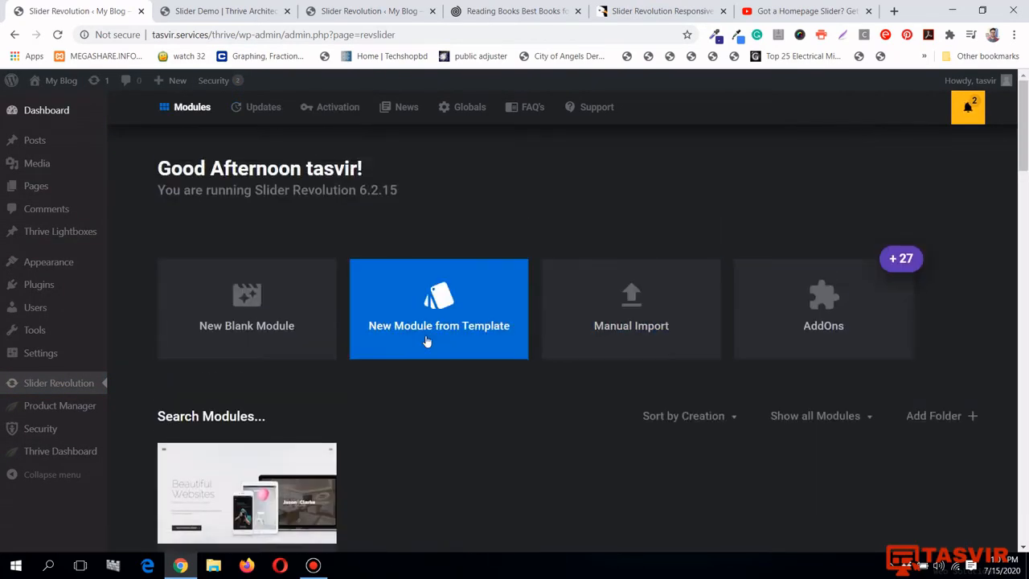
{"action": "left_click", "coordinate": [435, 329]}
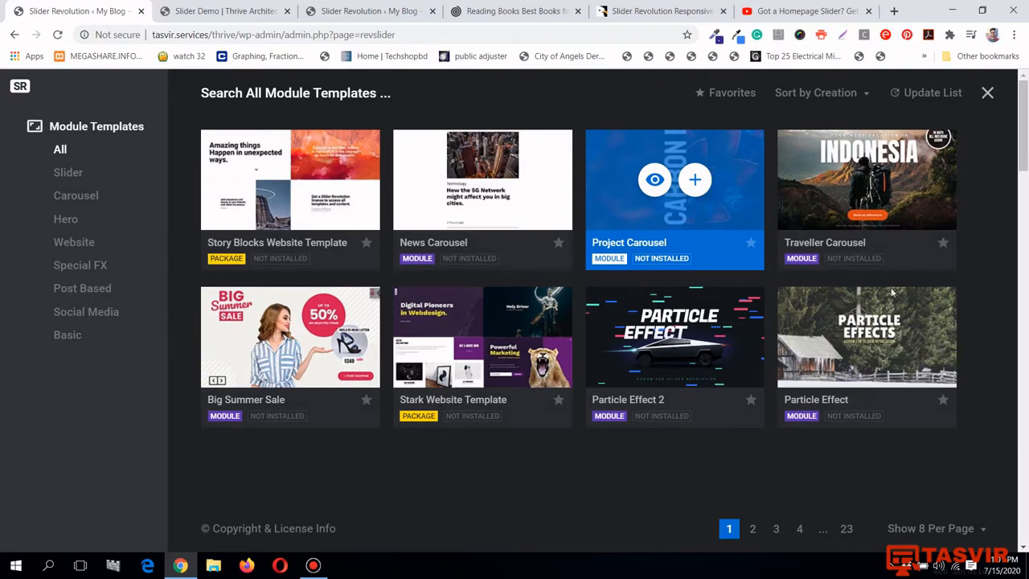
{"action": "left_click", "coordinate": [695, 181]}
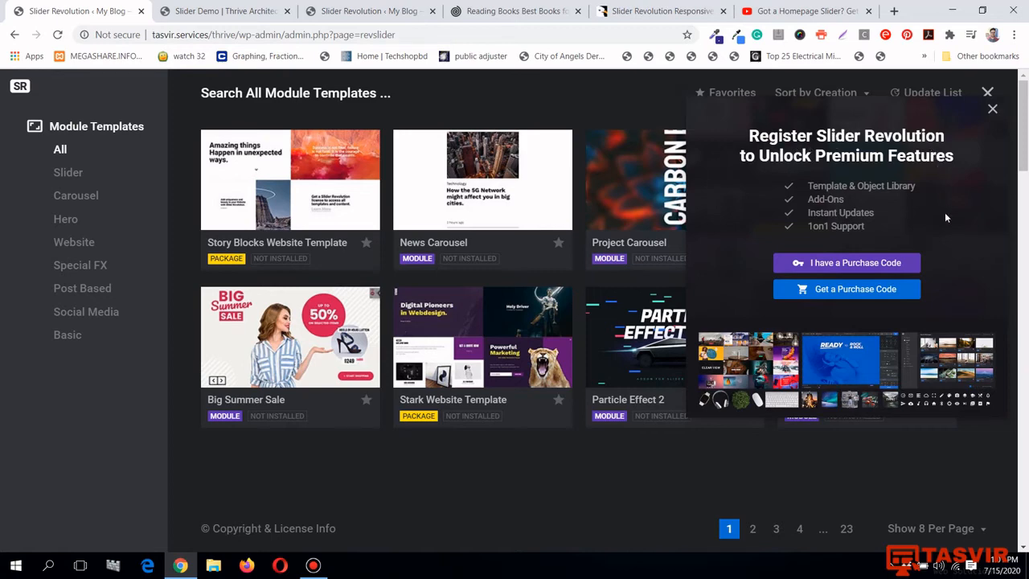
{"action": "left_click", "coordinate": [992, 111]}
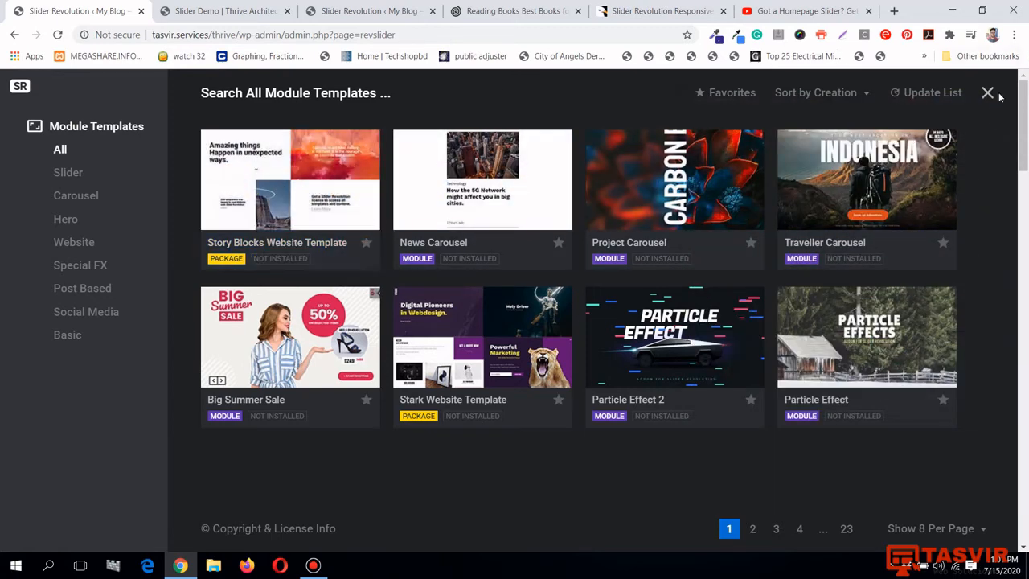
{"action": "left_click", "coordinate": [988, 93]}
{"action": "scroll", "coordinate": [606, 255], "scroll_direction": "down", "scroll_amount": 1}
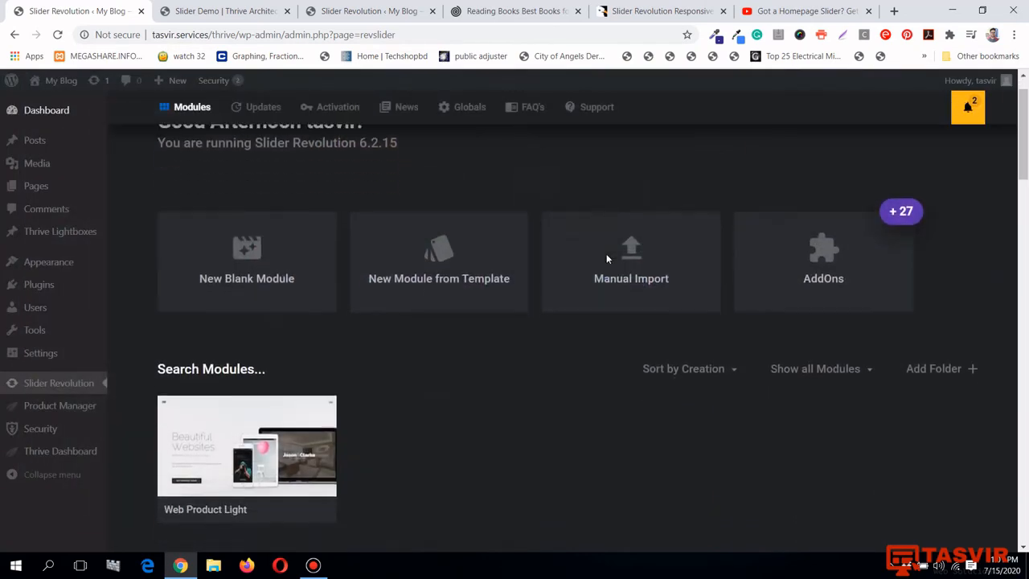
Switch to the Slider Revolution modules page and locate the Web Product Light module
{"action": "scroll", "coordinate": [607, 256], "scroll_direction": "up", "scroll_amount": 1}
{"action": "scroll", "coordinate": [606, 255], "scroll_direction": "down", "scroll_amount": 2}
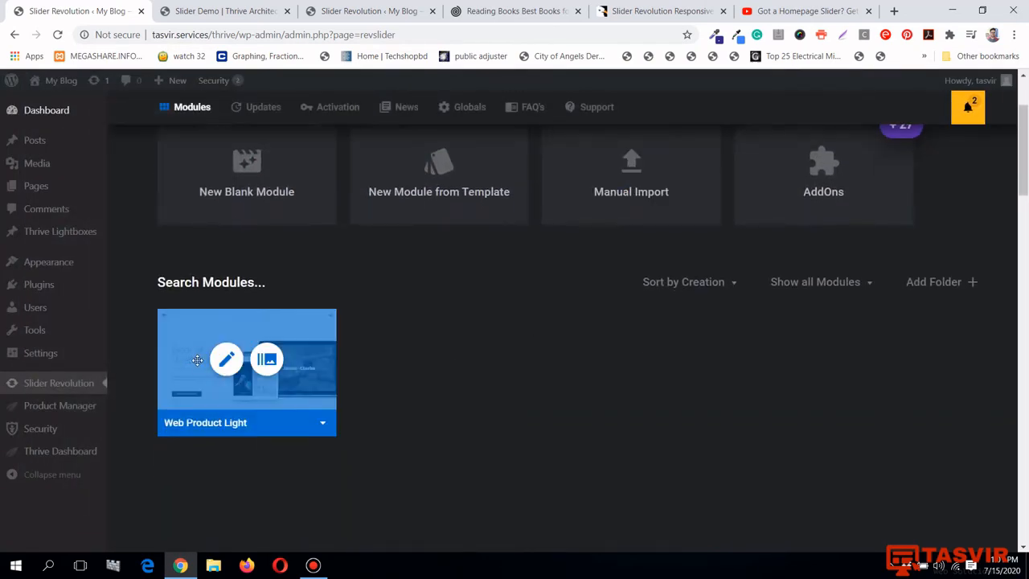
{"action": "left_click", "coordinate": [393, 10]}
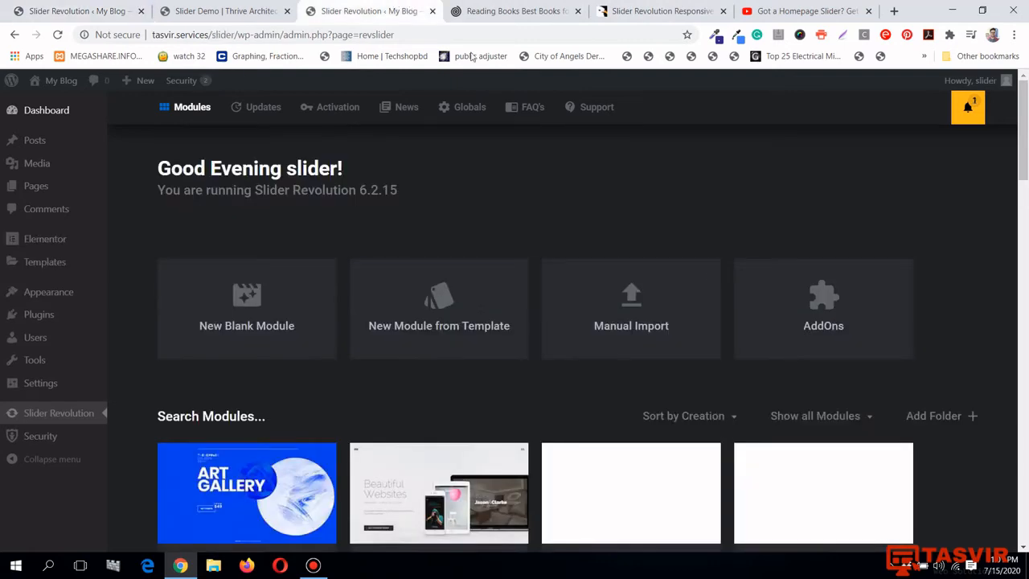
{"action": "left_click", "coordinate": [222, 9]}
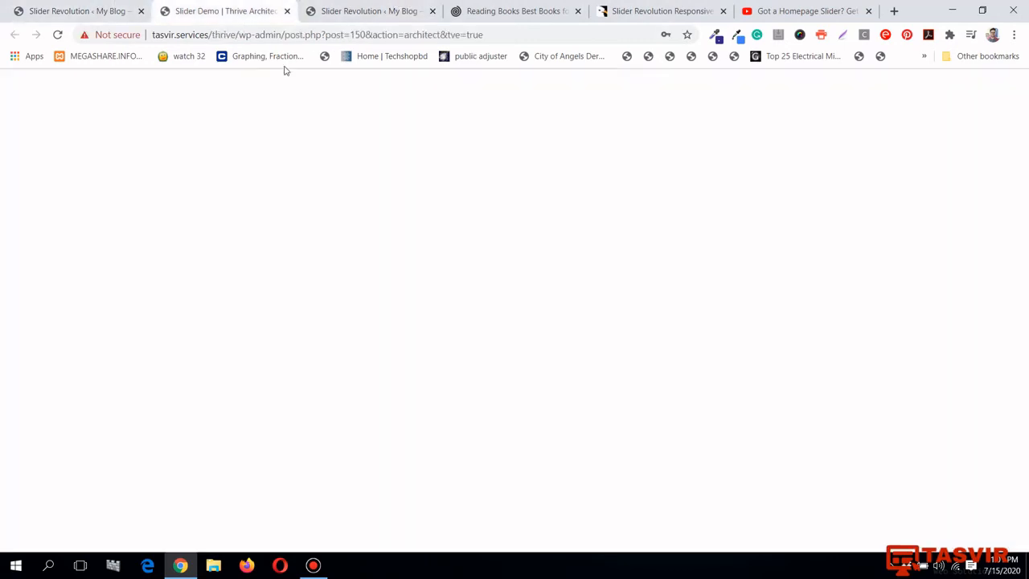
{"action": "left_click", "coordinate": [32, 8]}
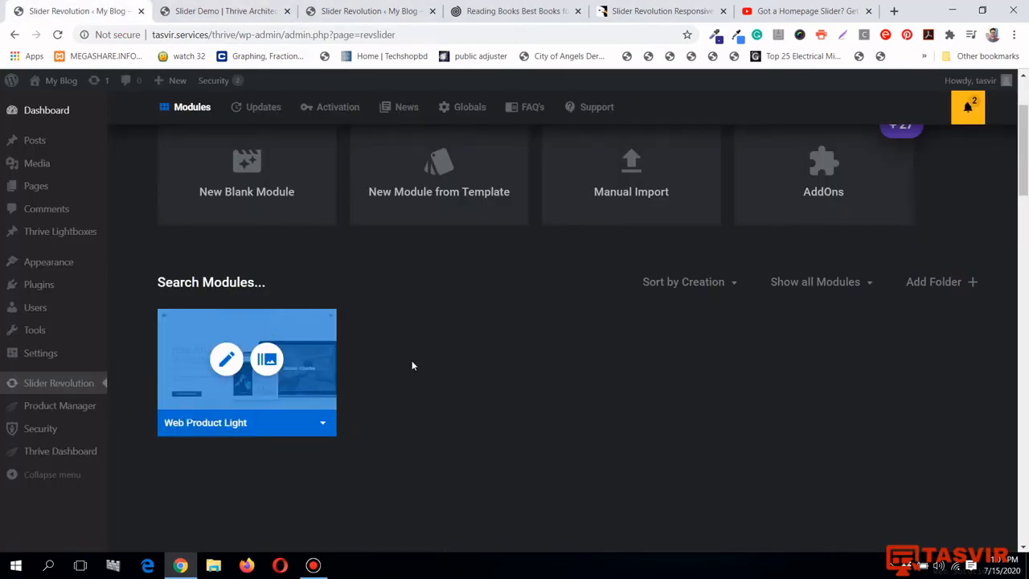
{"action": "scroll", "coordinate": [411, 361], "scroll_direction": "up", "scroll_amount": 1}
{"action": "scroll", "coordinate": [412, 366], "scroll_direction": "up", "scroll_amount": 1}
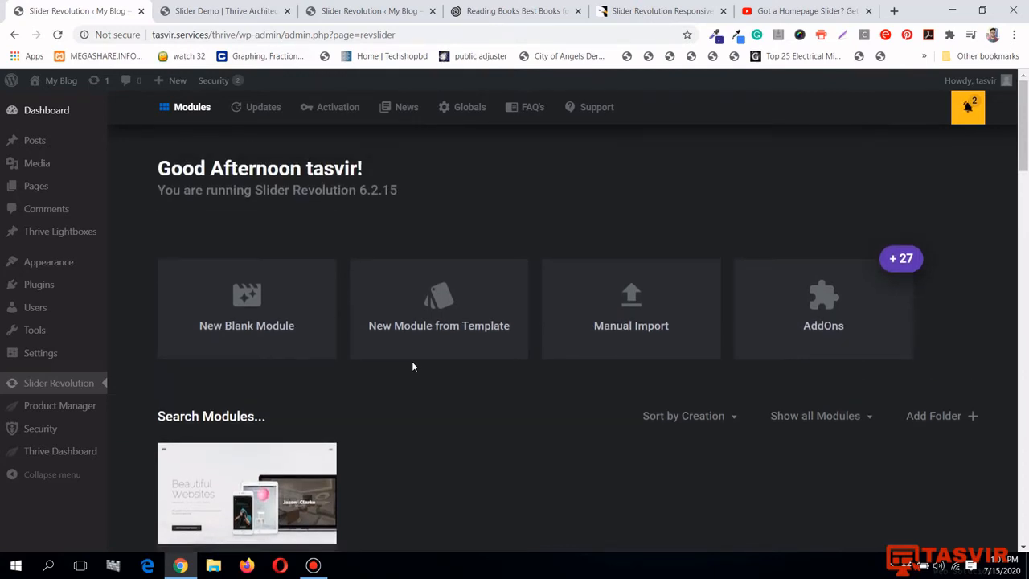
{"action": "scroll", "coordinate": [413, 366], "scroll_direction": "down", "scroll_amount": 1}
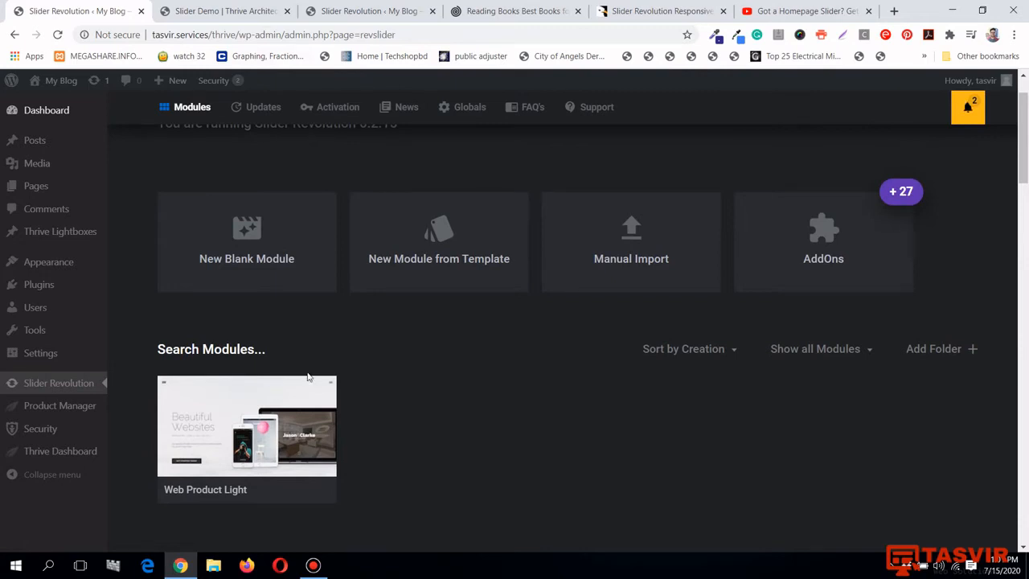
{"action": "mouse_move", "coordinate": [310, 384]}
{"action": "scroll", "coordinate": [318, 402], "scroll_direction": "down", "scroll_amount": 1}
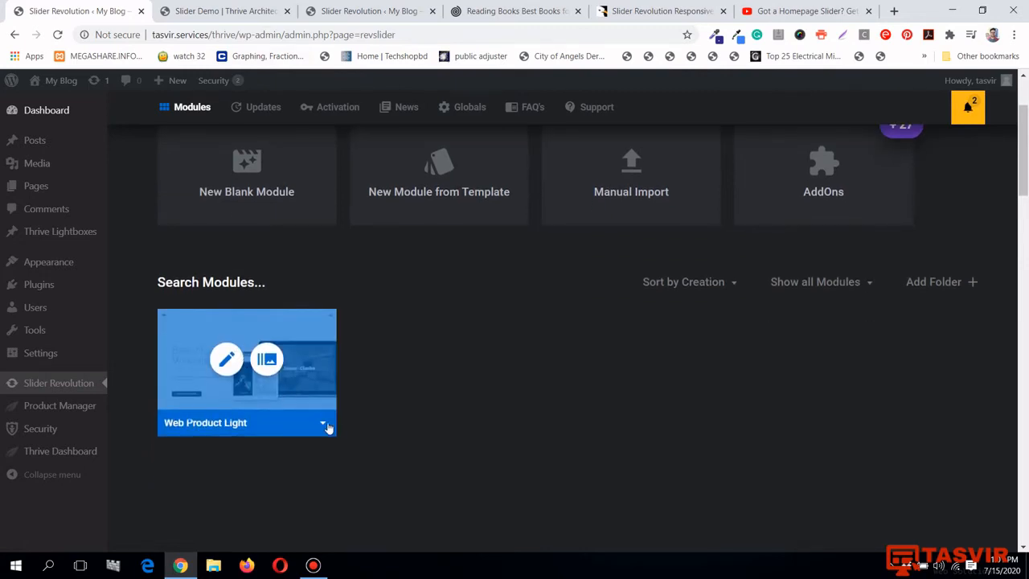
Copy Web Product Light's [rev_slider alias="web-product-light"][/rev_slider] embed shortcode and return to the Slider Demo editor
{"action": "left_click", "coordinate": [323, 425]}
{"action": "scroll", "coordinate": [383, 344], "scroll_direction": "down", "scroll_amount": 1}
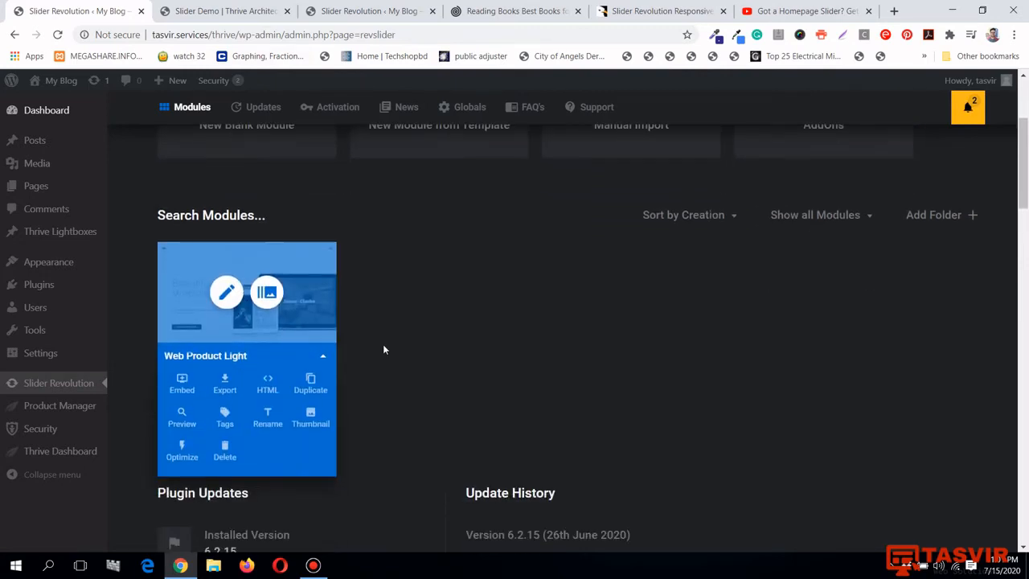
{"action": "left_click", "coordinate": [322, 360]}
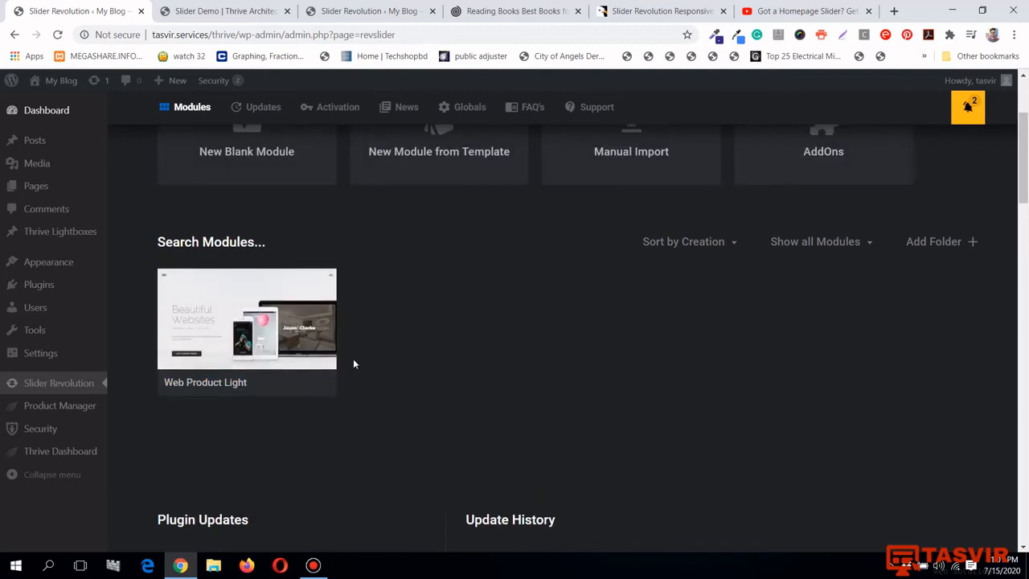
{"action": "scroll", "coordinate": [353, 364], "scroll_direction": "up", "scroll_amount": 1}
{"action": "mouse_move", "coordinate": [327, 371]}
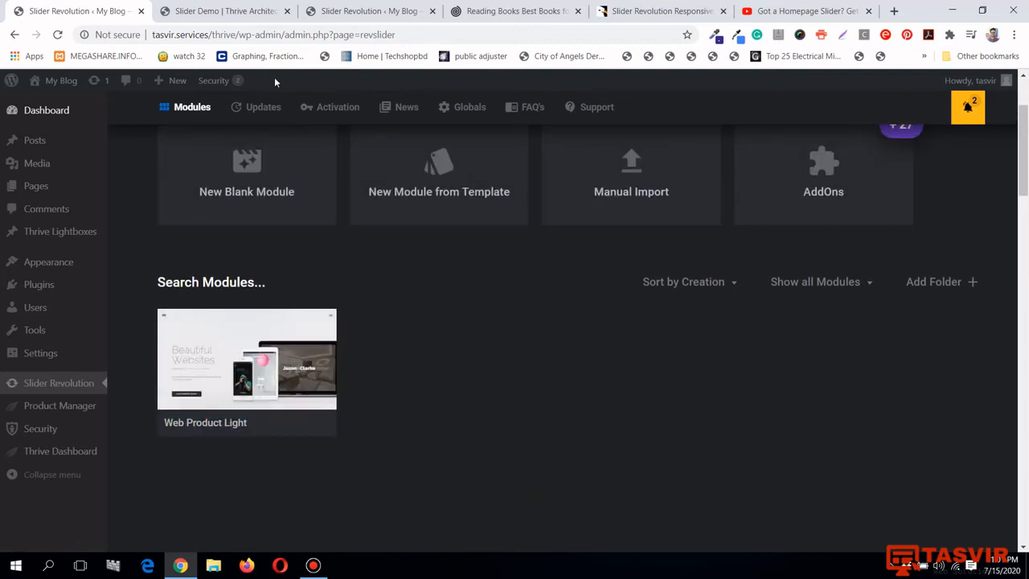
{"action": "left_click", "coordinate": [324, 426]}
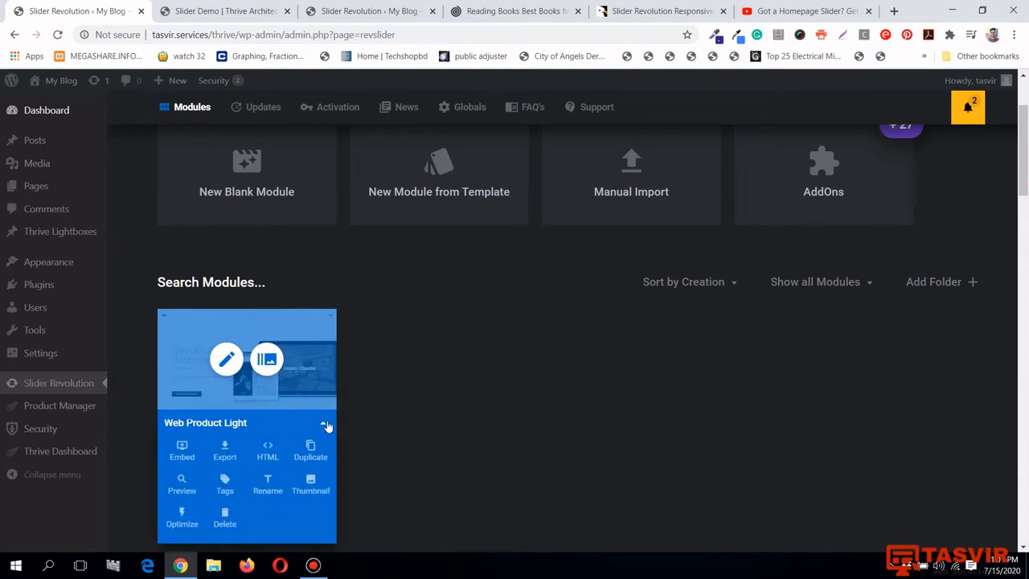
{"action": "scroll", "coordinate": [326, 429], "scroll_direction": "down", "scroll_amount": 1}
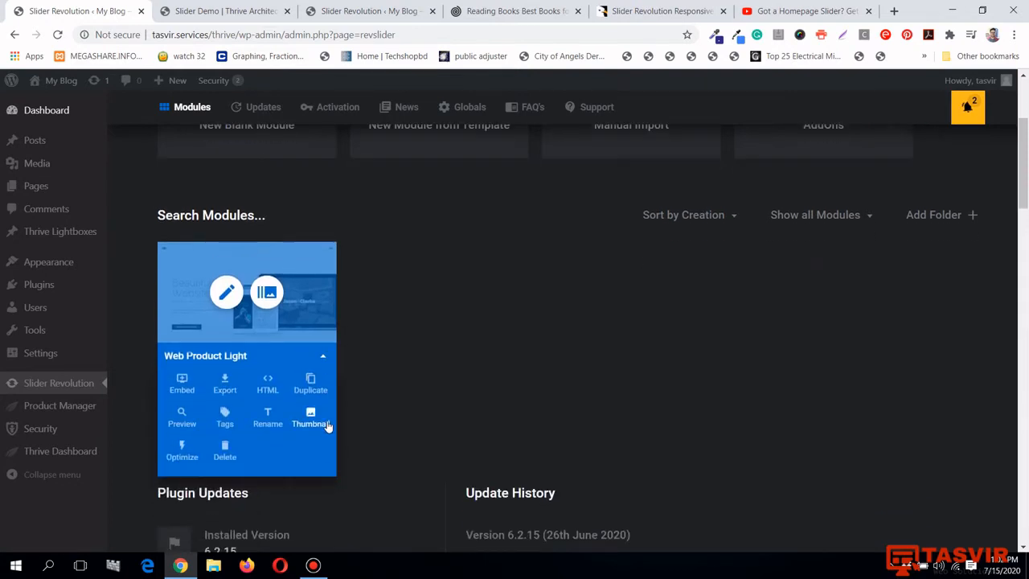
{"action": "left_click", "coordinate": [185, 390]}
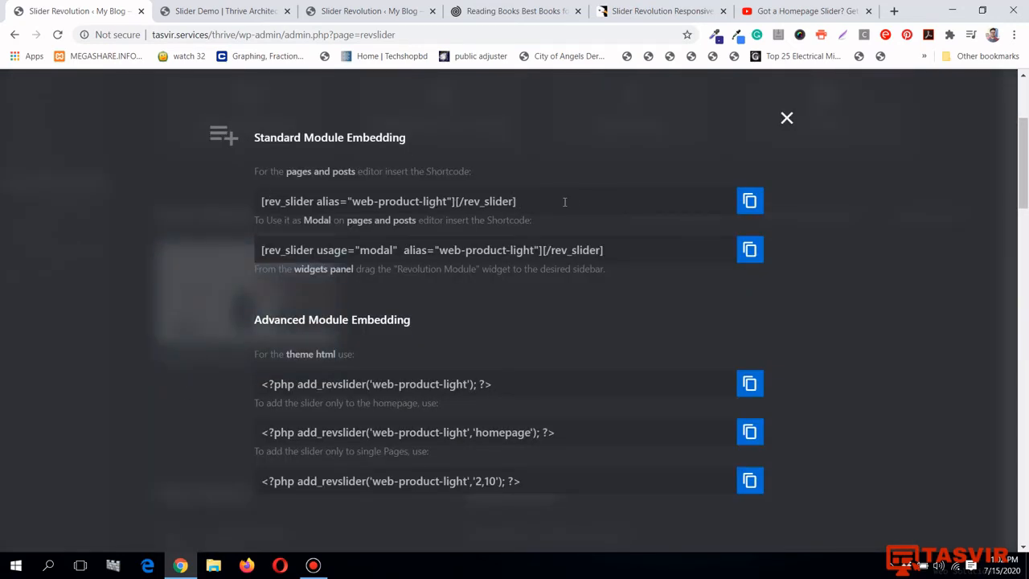
{"action": "left_click", "coordinate": [749, 200]}
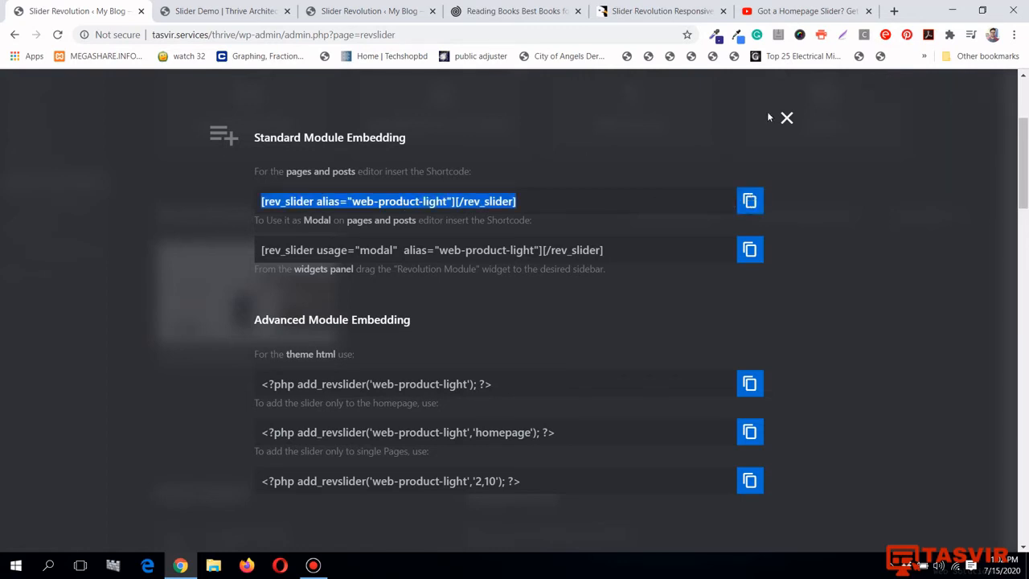
{"action": "left_click", "coordinate": [787, 118]}
{"action": "left_click", "coordinate": [213, 12]}
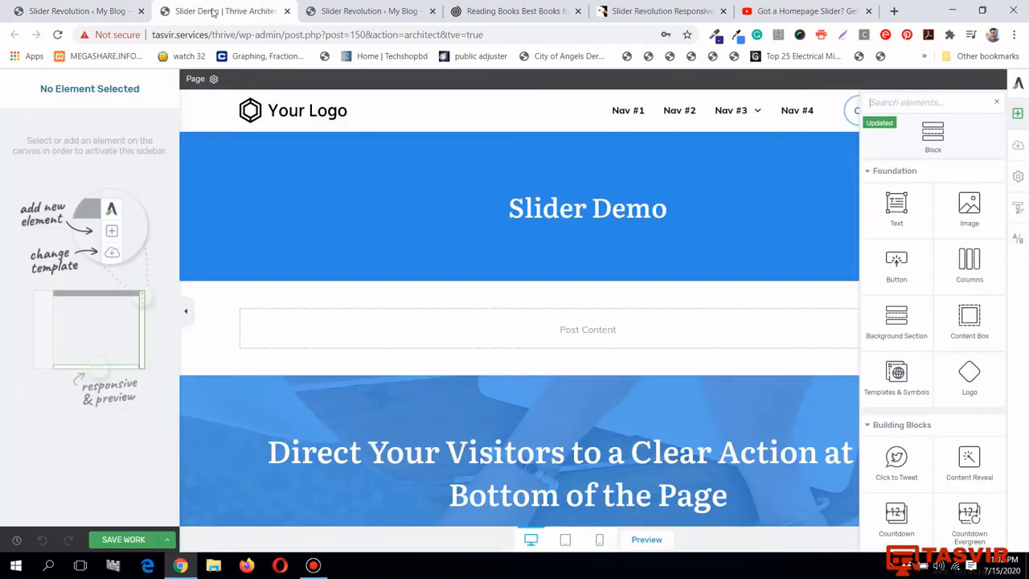
Reload the Slider Demo page editor and bring up the Choose Landing Page Template window
{"action": "left_click", "coordinate": [55, 36]}
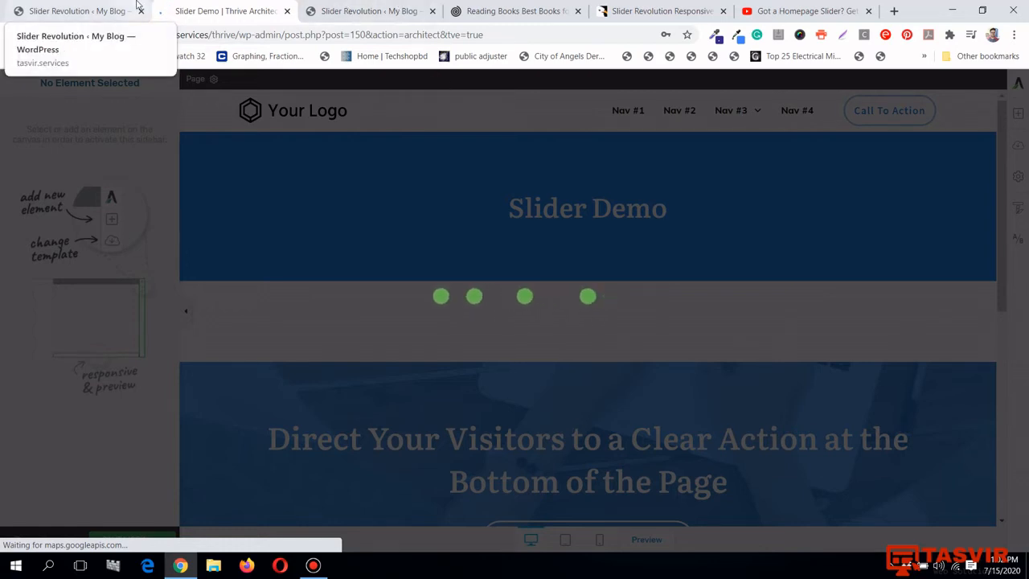
{"action": "left_click", "coordinate": [138, 7]}
{"action": "left_click", "coordinate": [237, 7]}
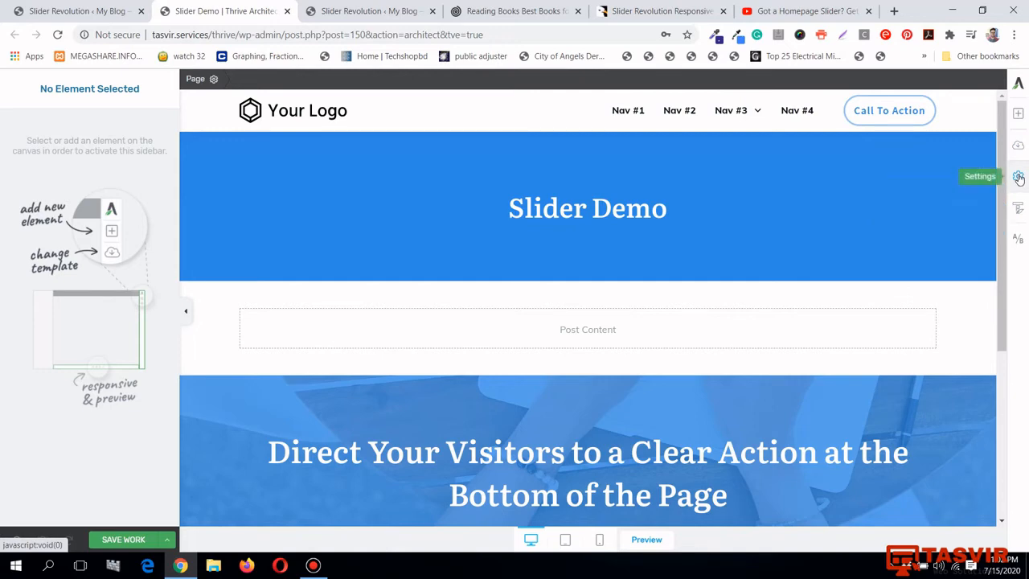
{"action": "left_click", "coordinate": [1018, 148]}
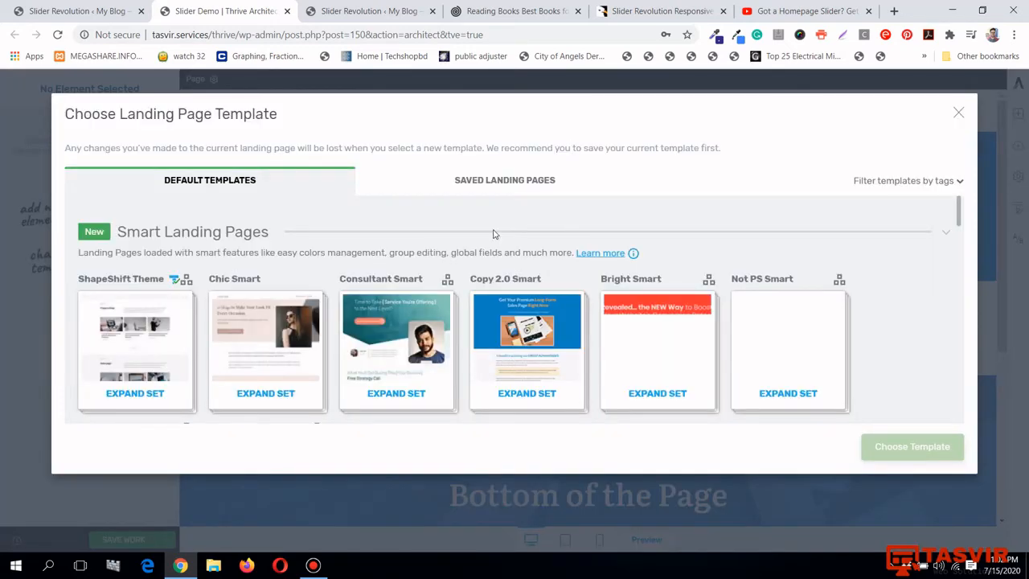
Apply the NotPS Homepage template from Legacy Landing Pages, then switch to Slider Revolution's Modules page
{"action": "scroll", "coordinate": [480, 237], "scroll_direction": "down", "scroll_amount": 2}
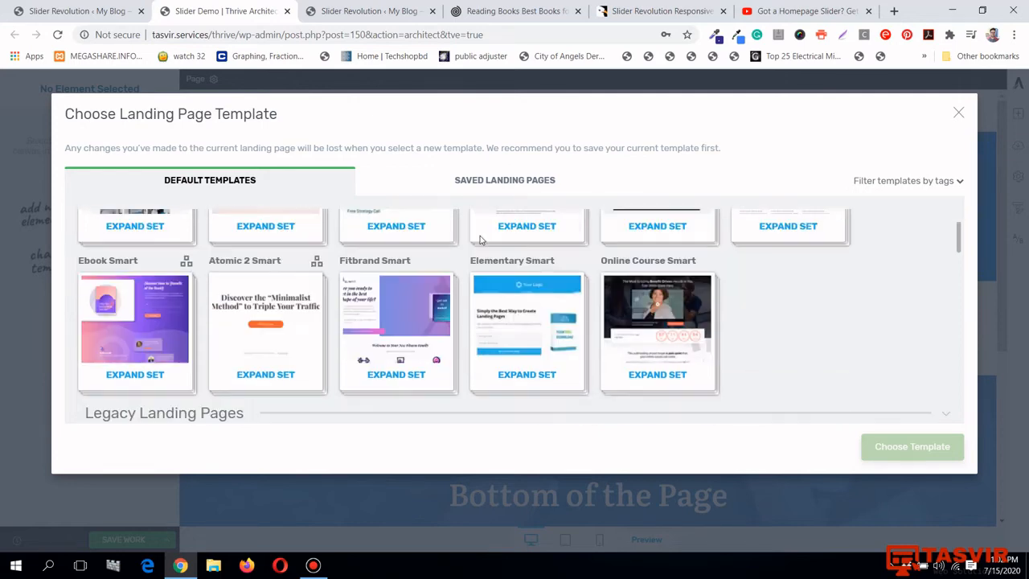
{"action": "scroll", "coordinate": [481, 239], "scroll_direction": "down", "scroll_amount": 1}
{"action": "scroll", "coordinate": [480, 242], "scroll_direction": "down", "scroll_amount": 3}
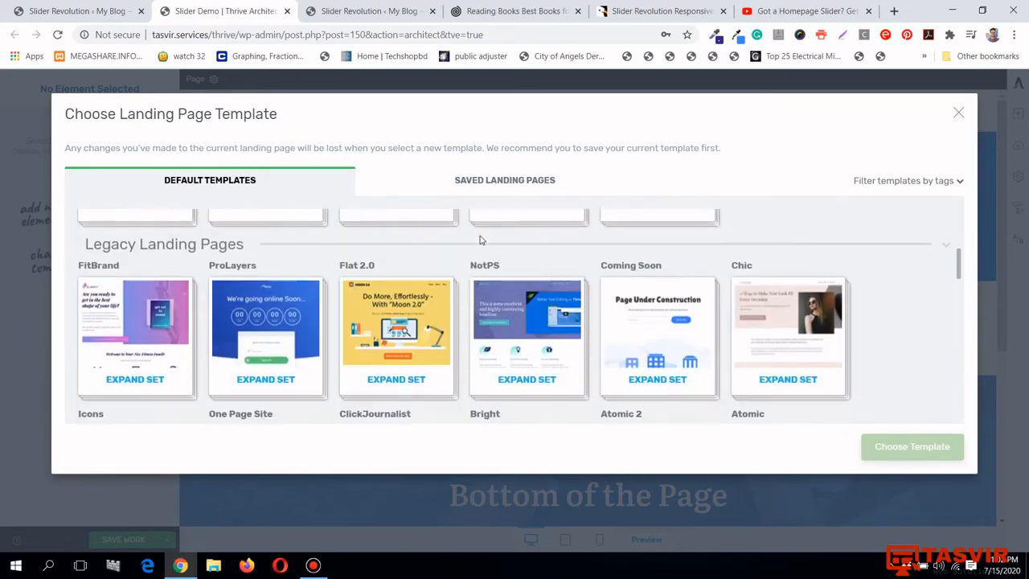
{"action": "left_click", "coordinate": [539, 261]}
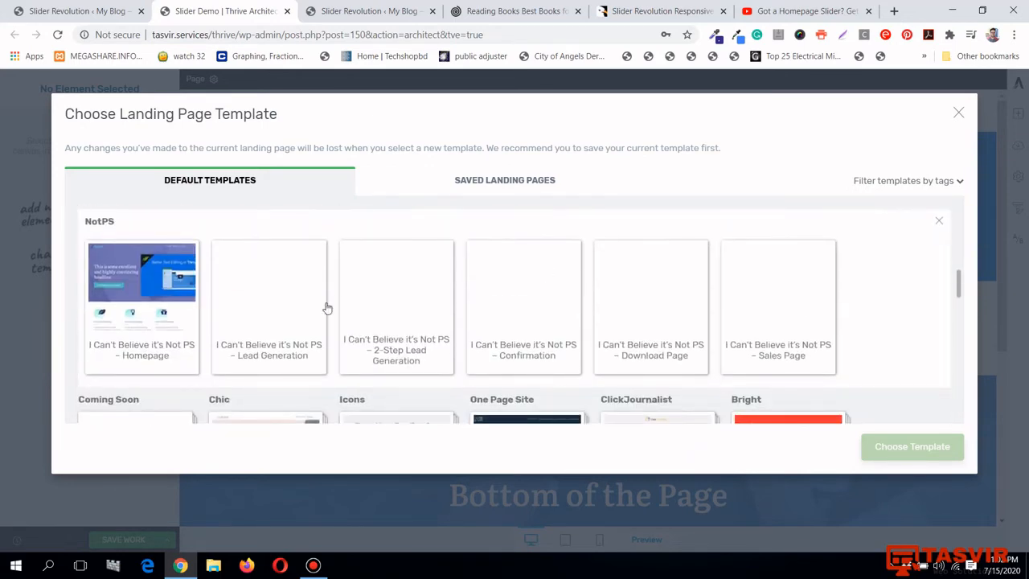
{"action": "left_click", "coordinate": [158, 308]}
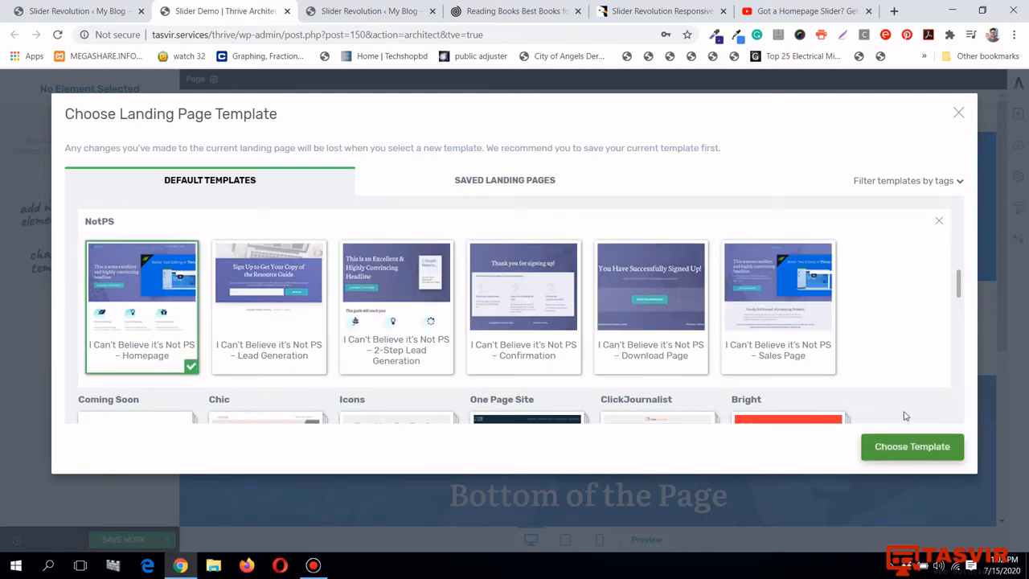
{"action": "left_click", "coordinate": [912, 447]}
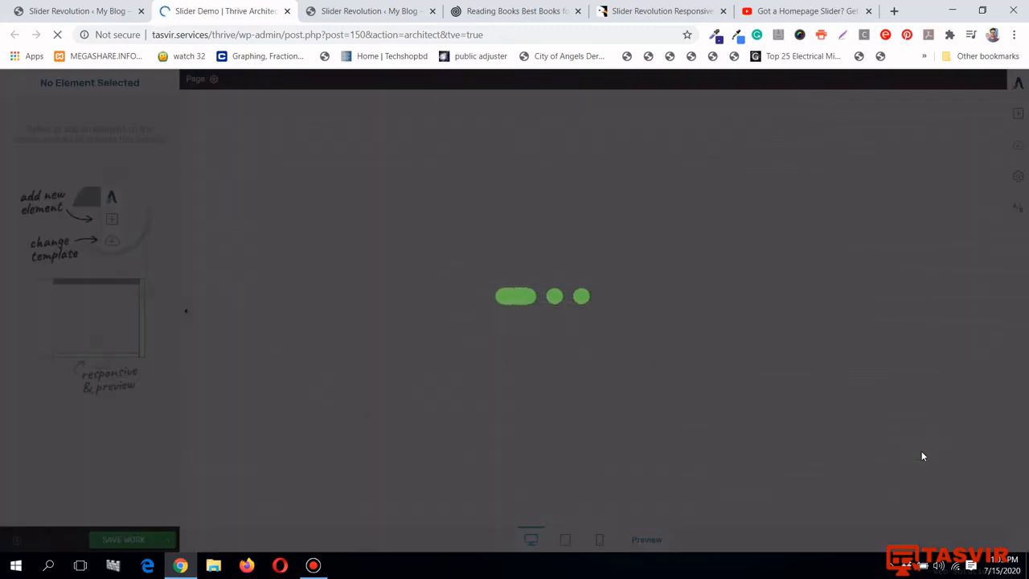
{"action": "left_click", "coordinate": [313, 565]}
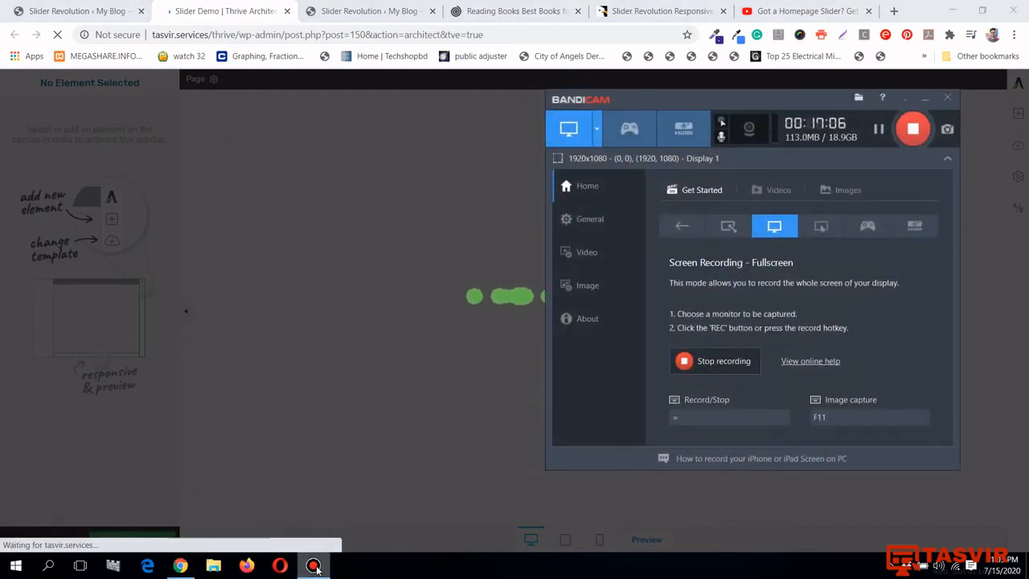
{"action": "left_click", "coordinate": [313, 565]}
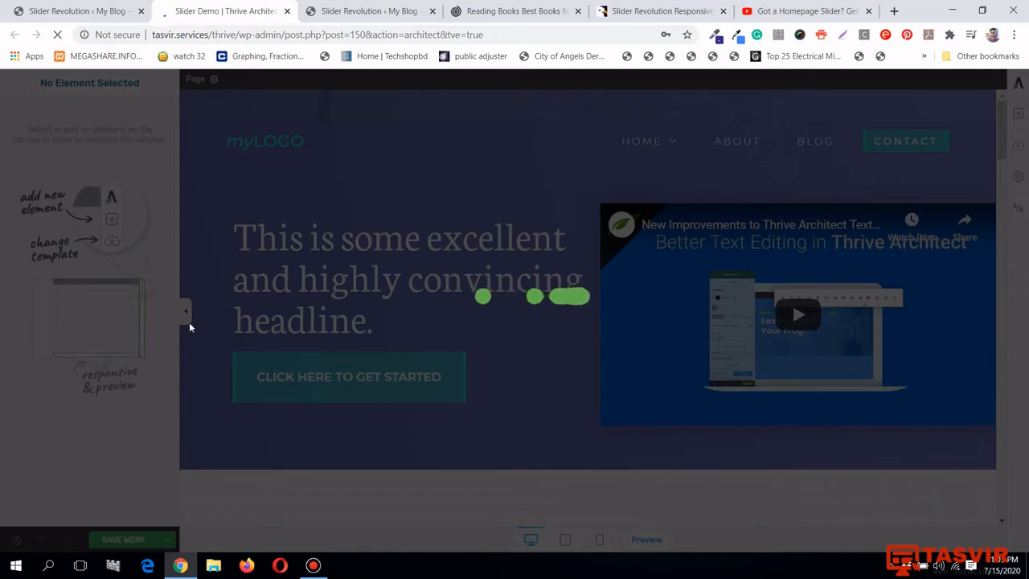
{"action": "left_click", "coordinate": [30, 7]}
Copy the Web Product Light module's standard embed shortcode and return to the Slider Demo editor
{"action": "mouse_move", "coordinate": [324, 363]}
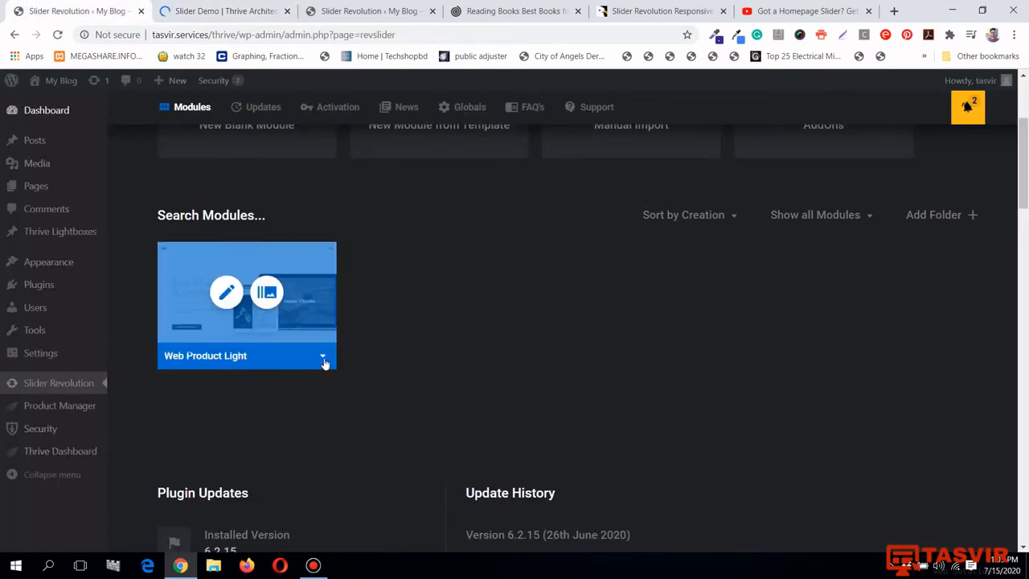
{"action": "left_click", "coordinate": [181, 10]}
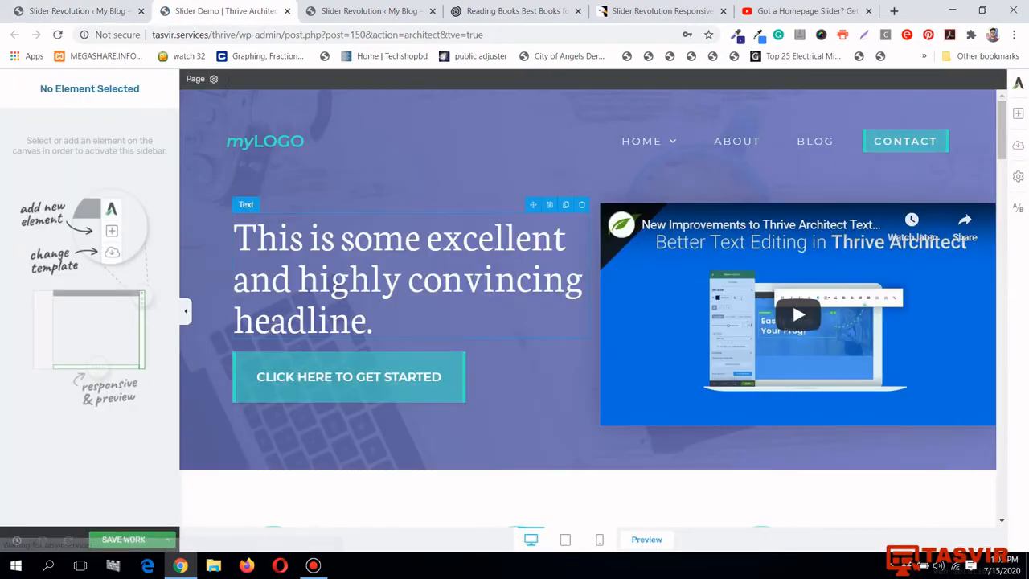
{"action": "left_click", "coordinate": [78, 12]}
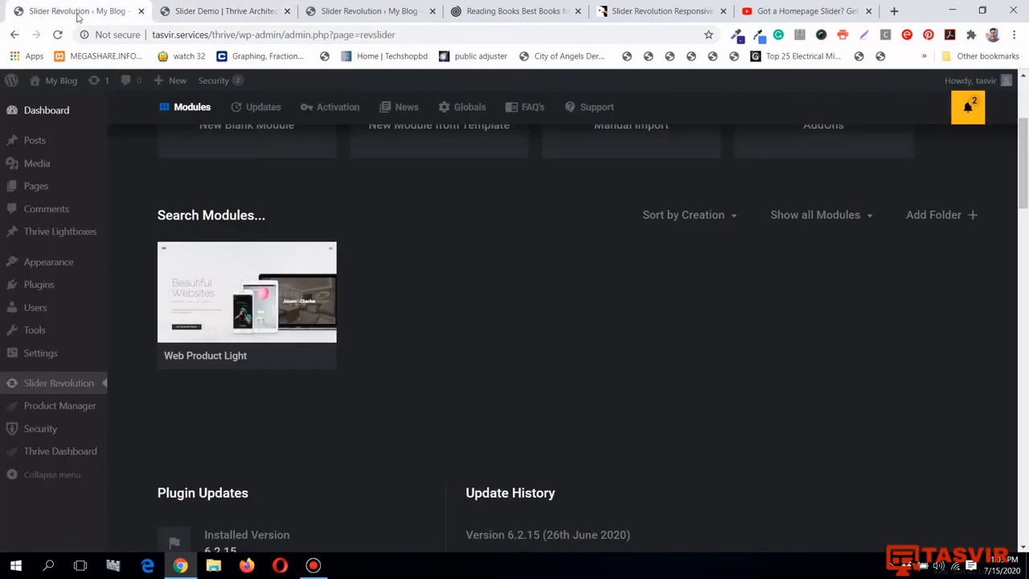
{"action": "left_click", "coordinate": [323, 360]}
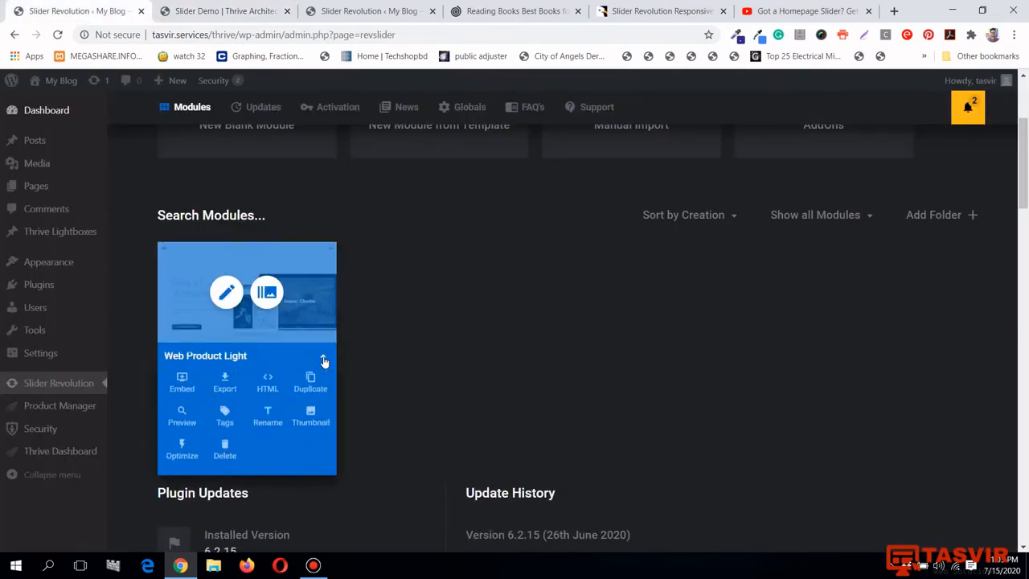
{"action": "left_click", "coordinate": [182, 384]}
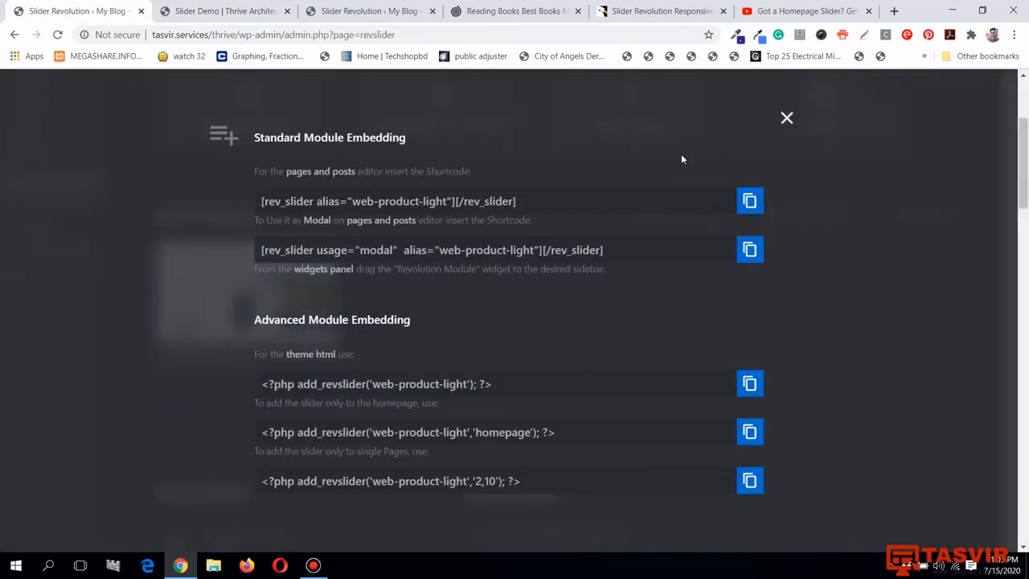
{"action": "left_click", "coordinate": [750, 201]}
{"action": "left_click", "coordinate": [217, 12]}
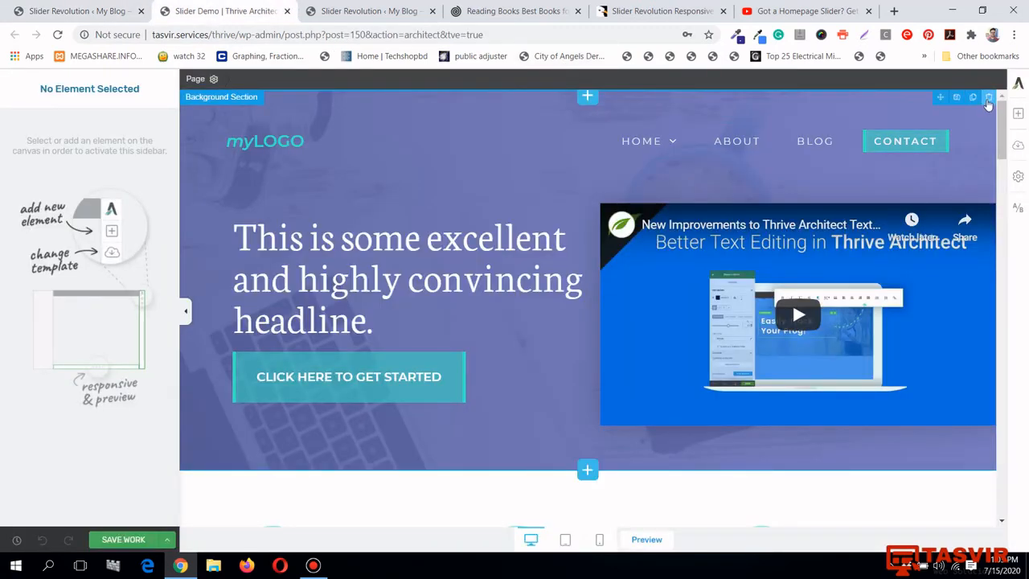
Delete the top hero section and dismiss the blocks announcement popup and library
{"action": "left_click", "coordinate": [989, 98]}
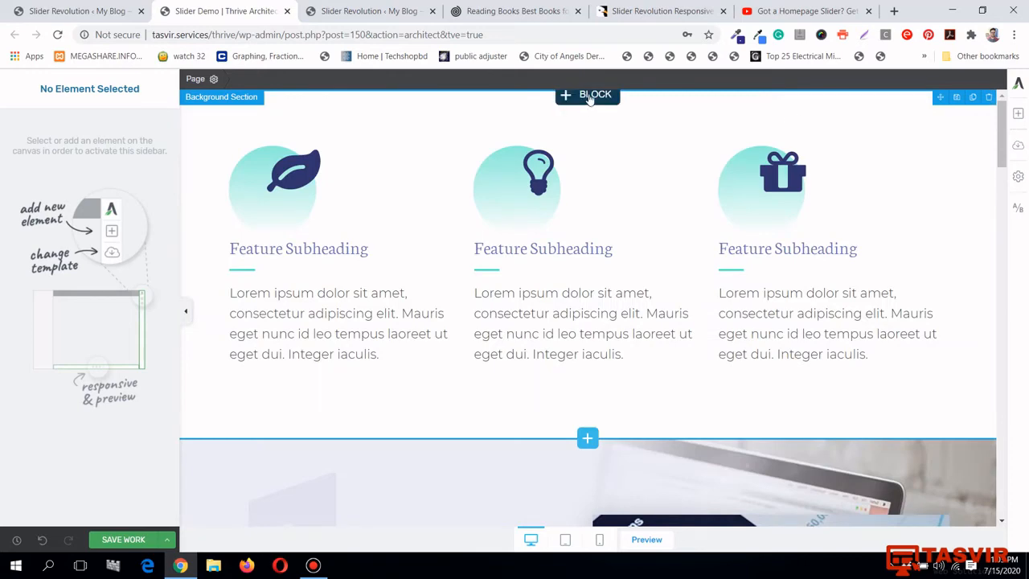
{"action": "left_click", "coordinate": [588, 95]}
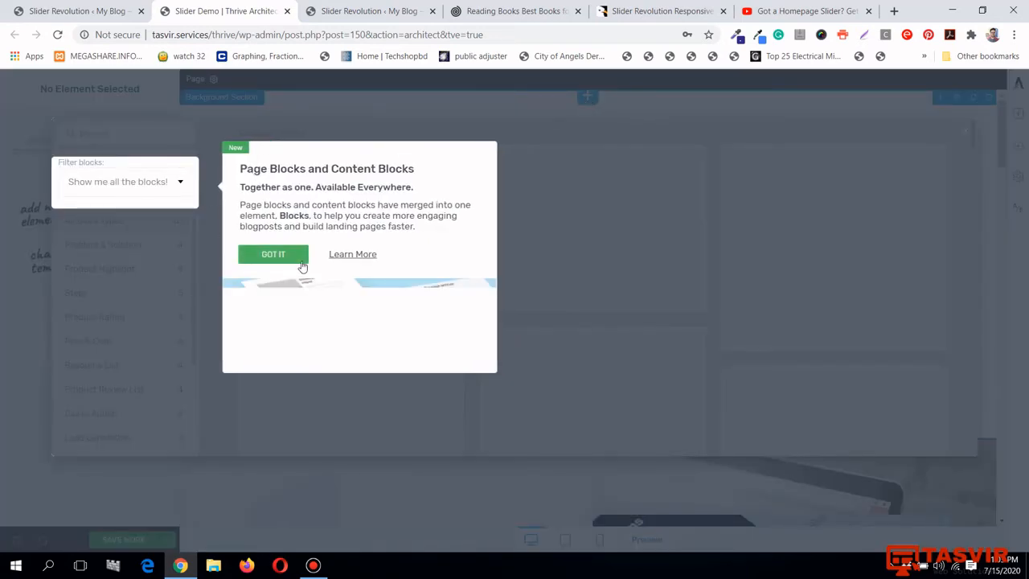
{"action": "left_click", "coordinate": [301, 259]}
{"action": "scroll", "coordinate": [462, 229], "scroll_direction": "down", "scroll_amount": 3}
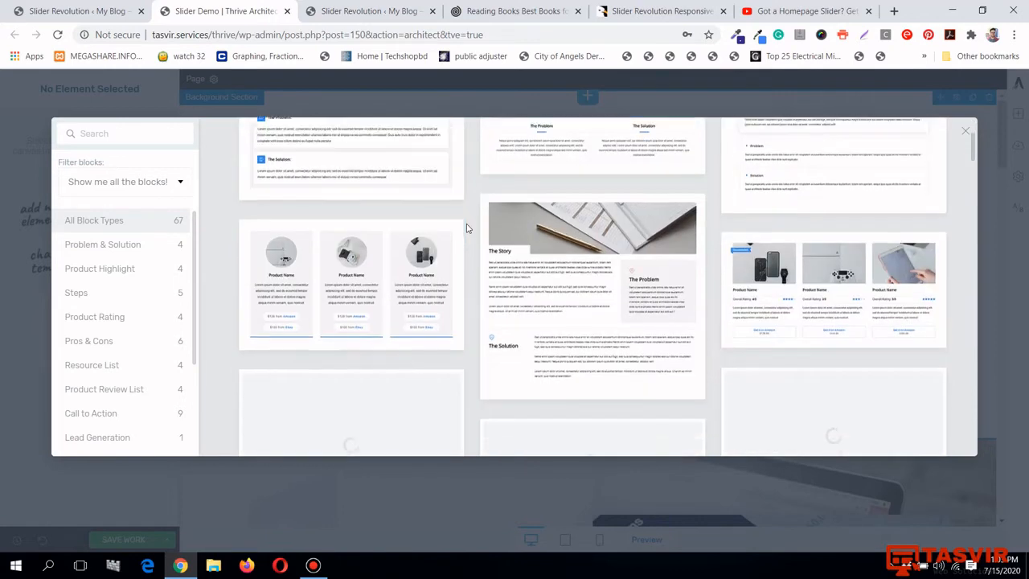
{"action": "scroll", "coordinate": [469, 228], "scroll_direction": "up", "scroll_amount": 2}
{"action": "left_click", "coordinate": [965, 133]}
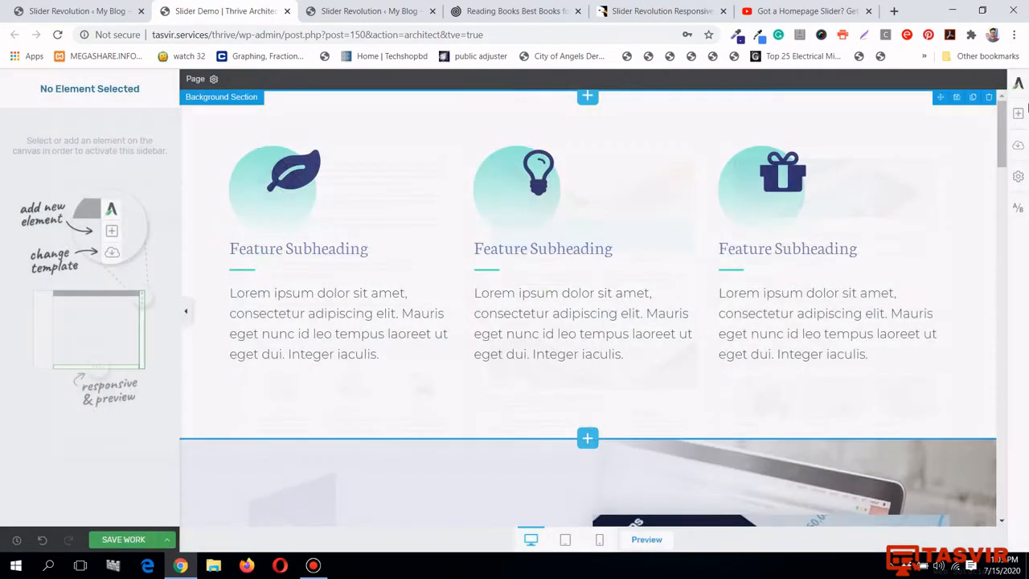
Add a new background section at the very top of the page
{"action": "left_click", "coordinate": [1018, 114]}
{"action": "left_click_drag", "start_coordinate": [917, 317], "coordinate": [676, 83]}
{"action": "left_click", "coordinate": [1018, 114]}
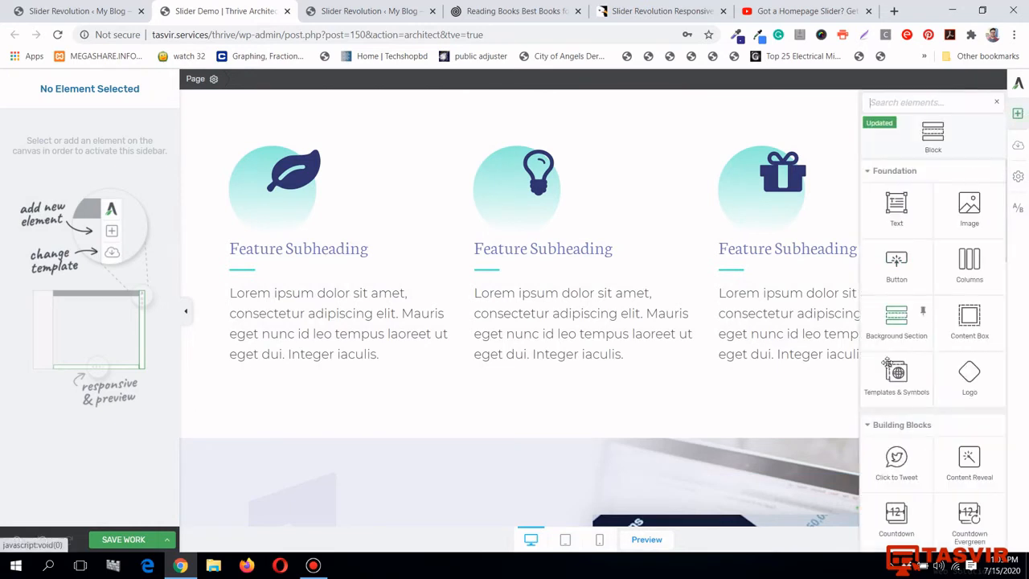
{"action": "left_click_drag", "start_coordinate": [898, 382], "coordinate": [904, 389]}
{"action": "left_click_drag", "start_coordinate": [906, 328], "coordinate": [683, 95]}
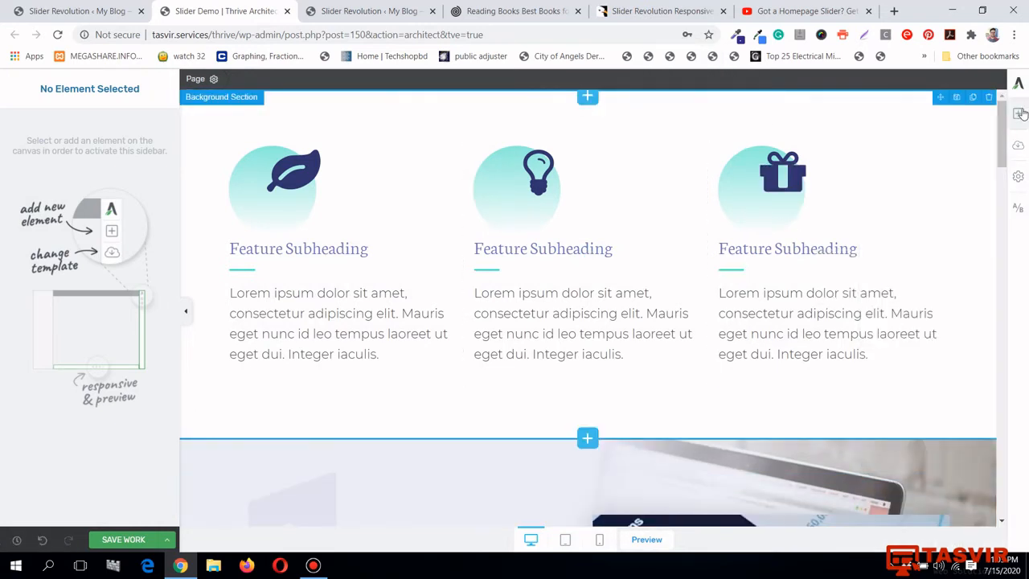
Insert the first Problem/Solution story content block, then delete its story text and image
{"action": "left_click", "coordinate": [589, 98]}
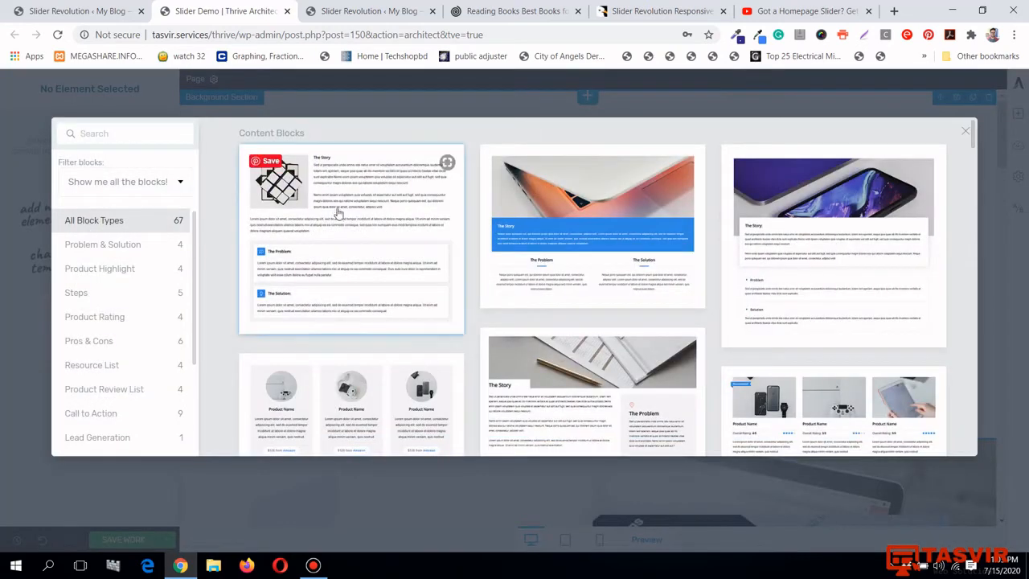
{"action": "scroll", "coordinate": [102, 232], "scroll_direction": "down", "scroll_amount": 1}
{"action": "scroll", "coordinate": [102, 232], "scroll_direction": "down", "scroll_amount": 3}
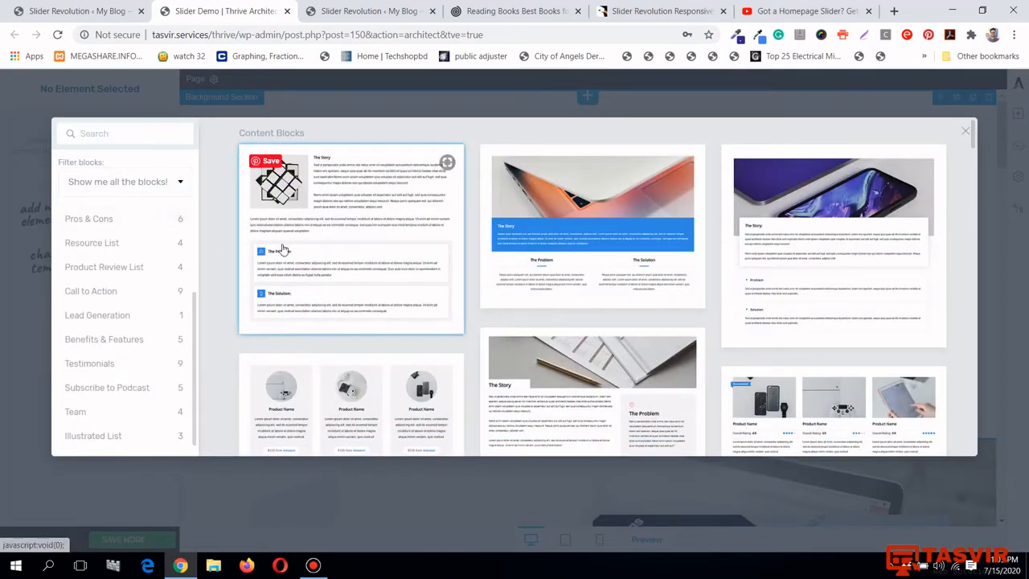
{"action": "left_click", "coordinate": [374, 185]}
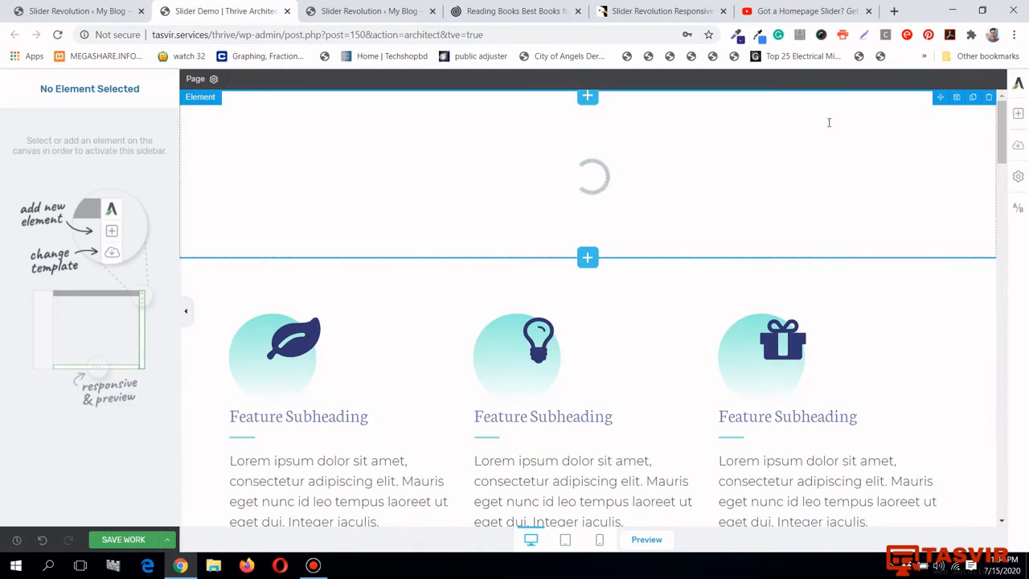
{"action": "left_click", "coordinate": [989, 98]}
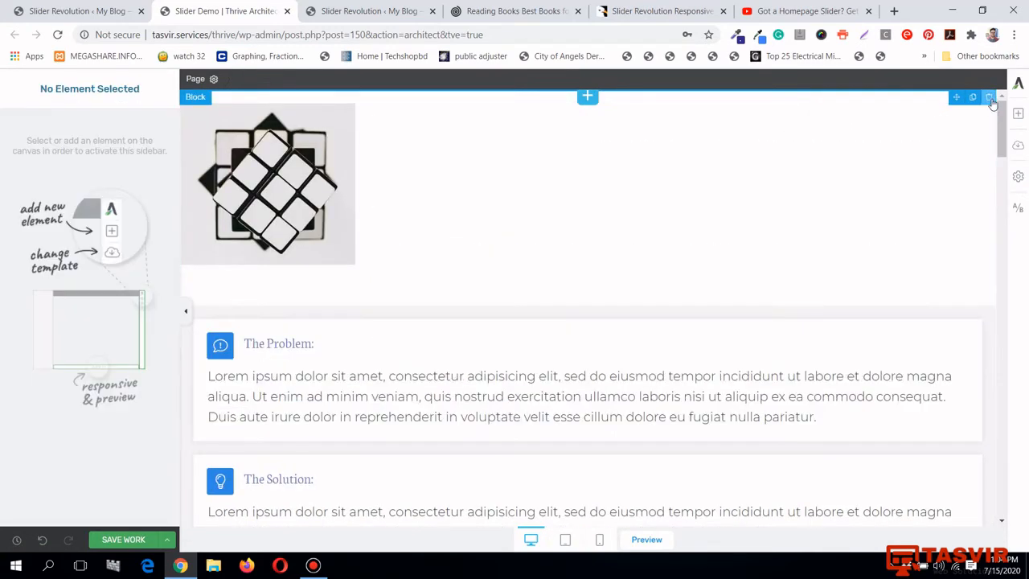
{"action": "left_click", "coordinate": [349, 98]}
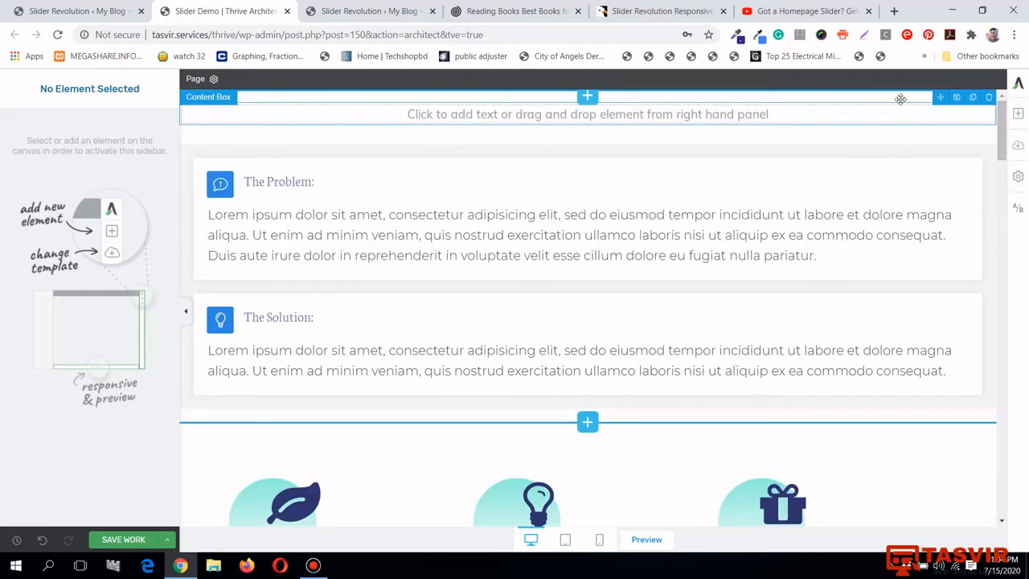
Add a WordPress Content element to the top box with the rev_slider shortcode pasted as plain text
{"action": "left_click", "coordinate": [1018, 114]}
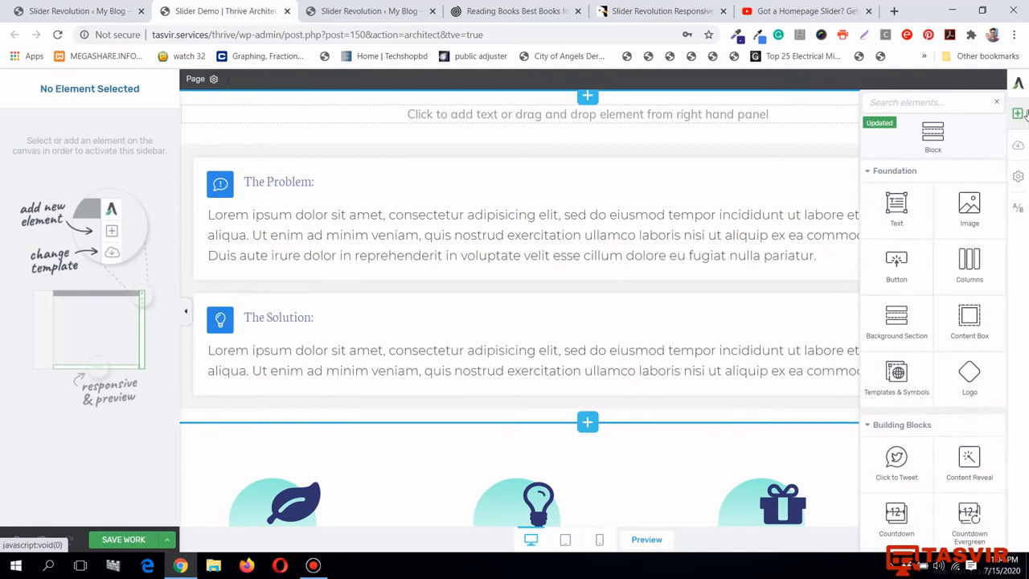
{"action": "type", "text": "word"}
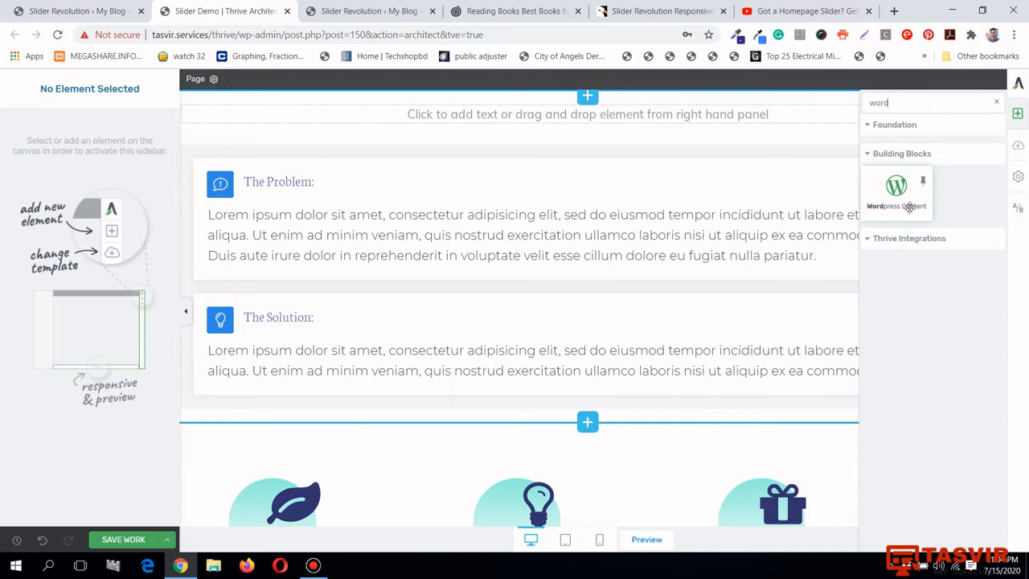
{"action": "left_click_drag", "start_coordinate": [896, 188], "coordinate": [674, 123]}
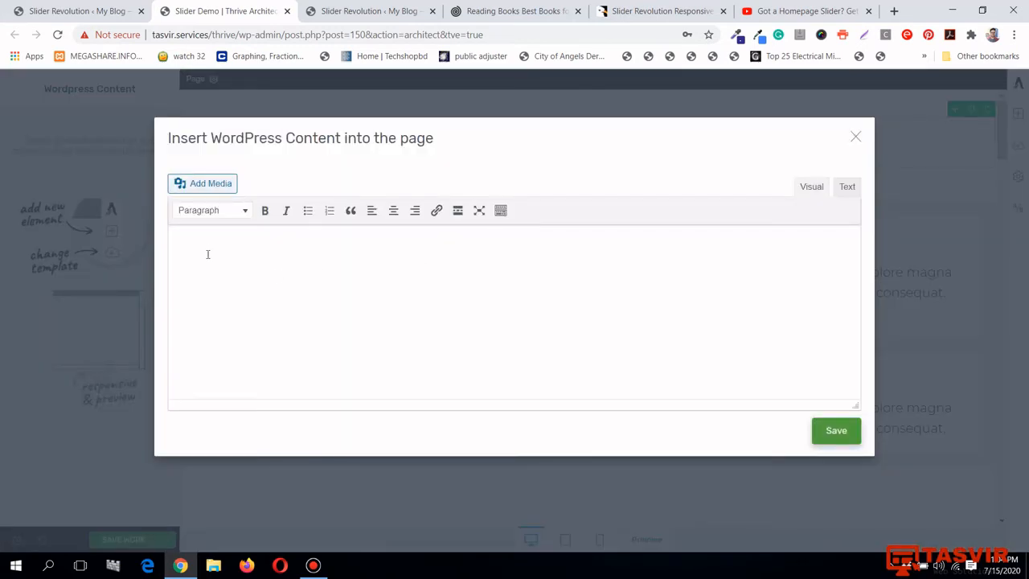
{"action": "right_click", "coordinate": [202, 243]}
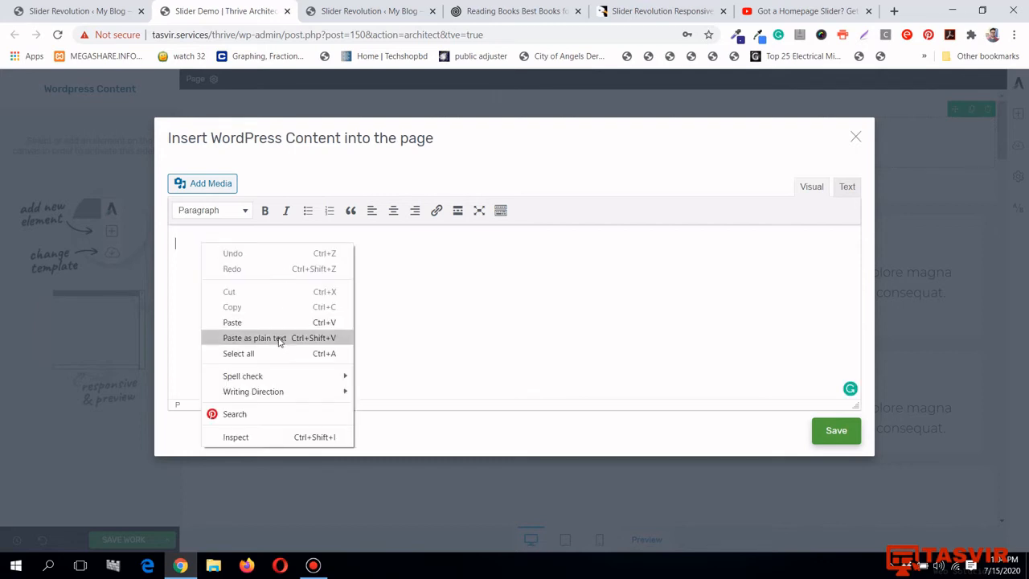
{"action": "left_click", "coordinate": [280, 336]}
{"action": "left_click", "coordinate": [851, 435]}
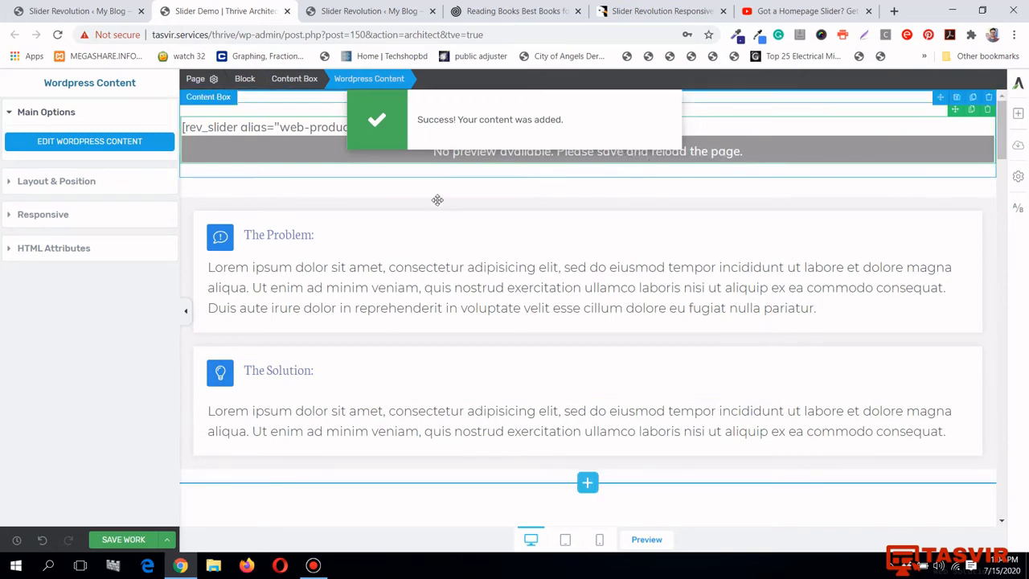
Save the page's changes, then go back to the Slider Revolution tab
{"action": "left_click", "coordinate": [122, 540]}
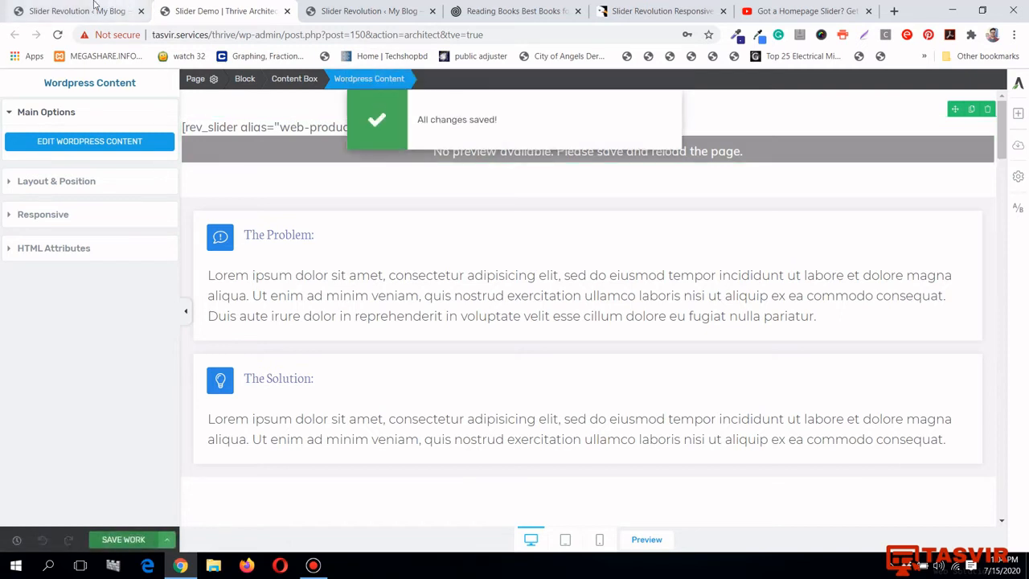
{"action": "left_click", "coordinate": [166, 544]}
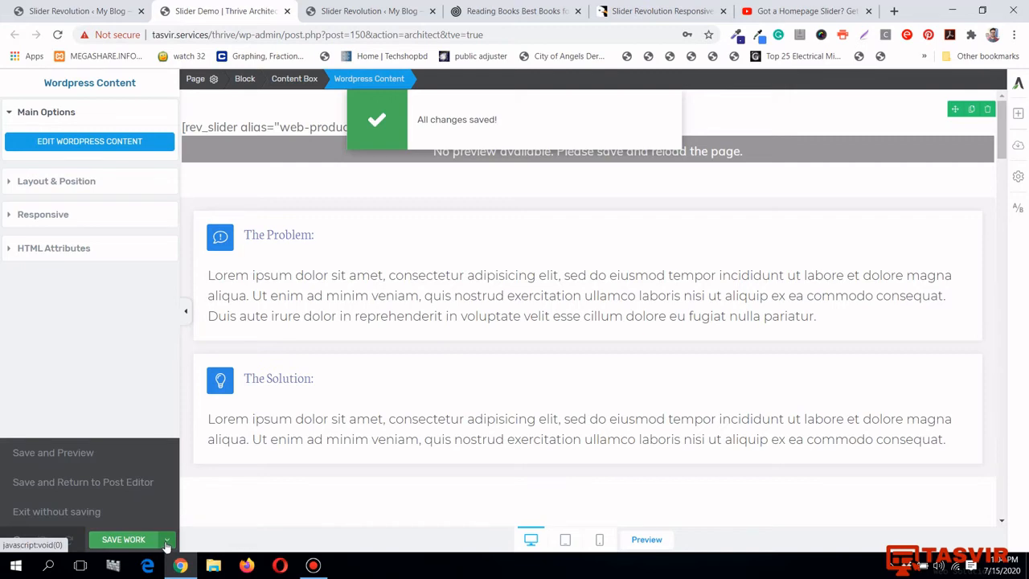
{"action": "left_click", "coordinate": [50, 8]}
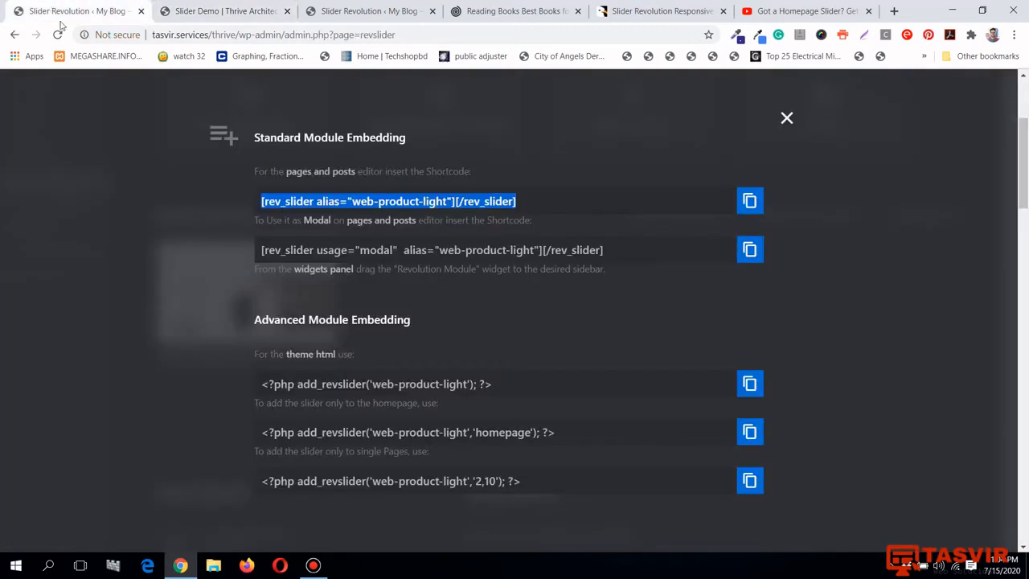
Close the embed dialog and open Pages > All Pages in a new tab
{"action": "left_click", "coordinate": [787, 118]}
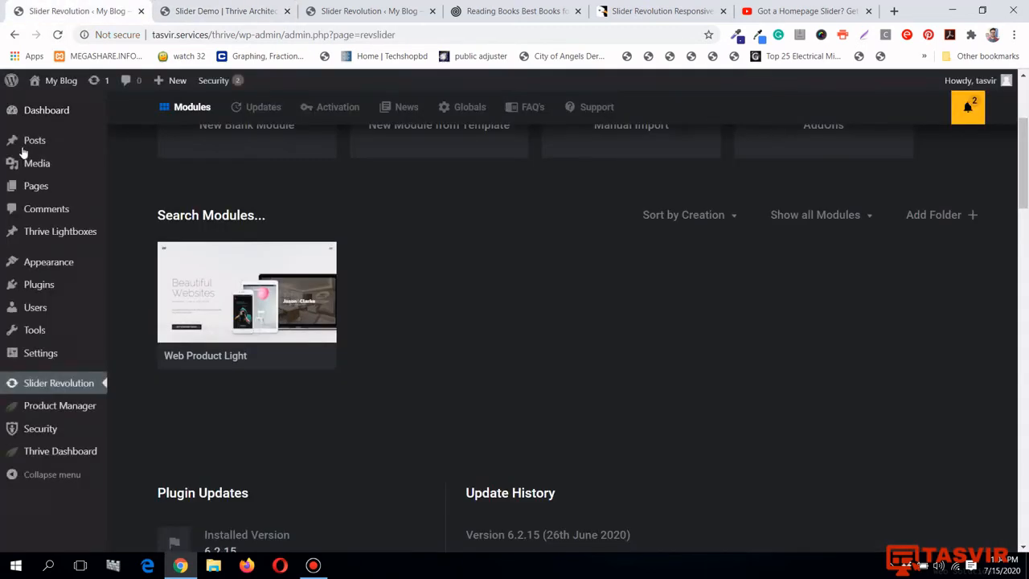
{"action": "mouse_move", "coordinate": [57, 192]}
{"action": "right_click", "coordinate": [147, 196]}
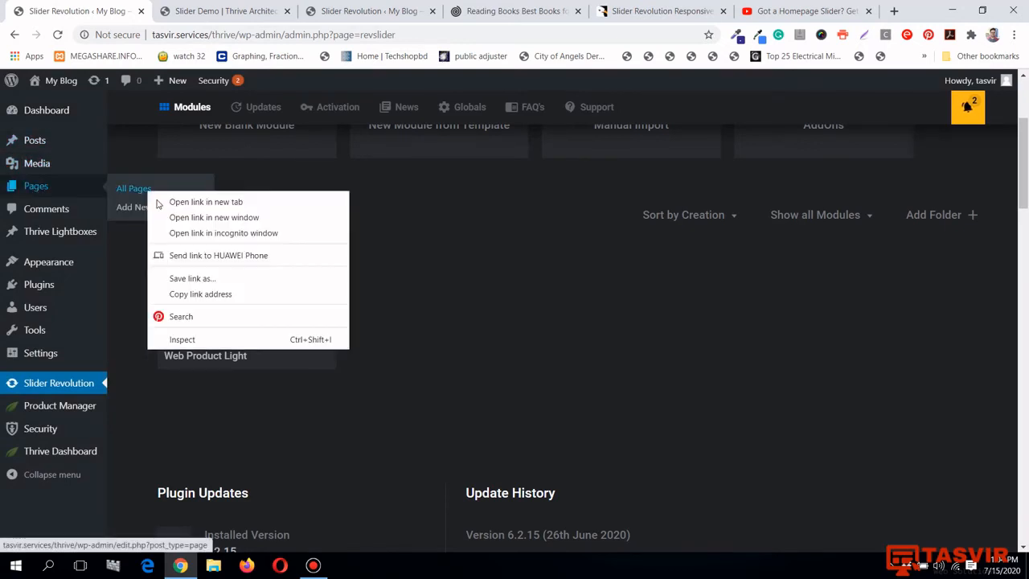
{"action": "left_click", "coordinate": [193, 202]}
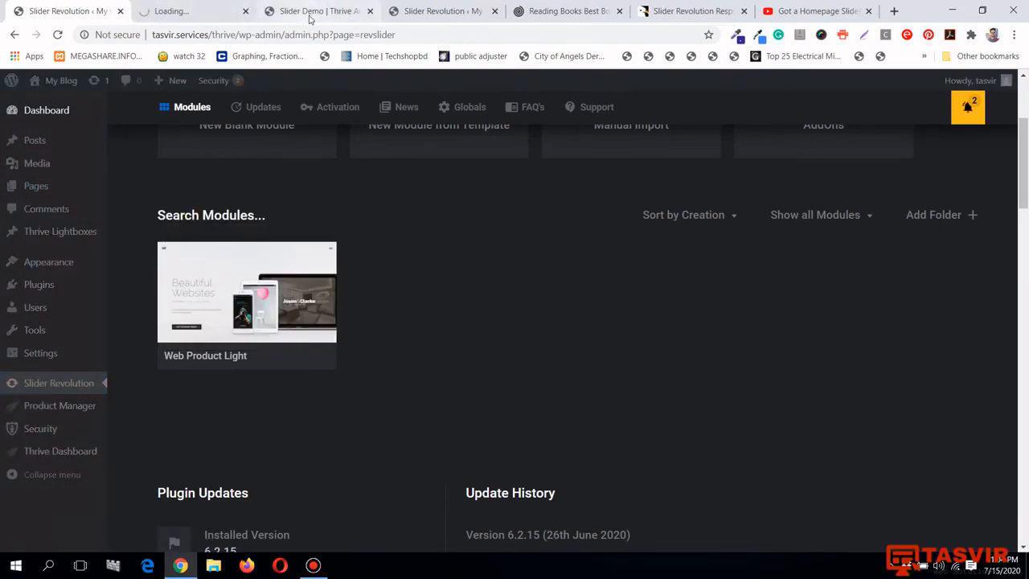
{"action": "left_click", "coordinate": [310, 13]}
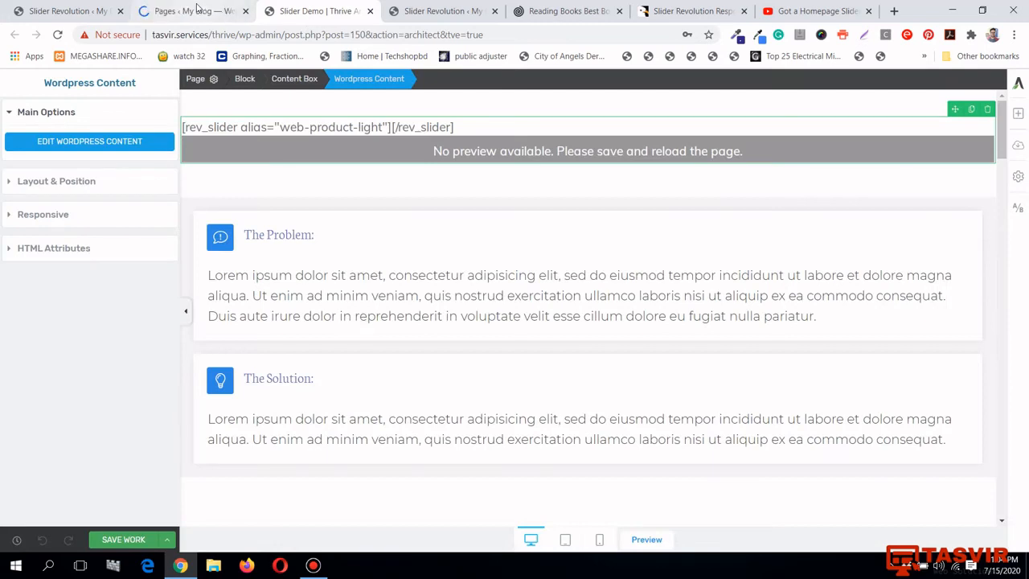
{"action": "left_click", "coordinate": [196, 9]}
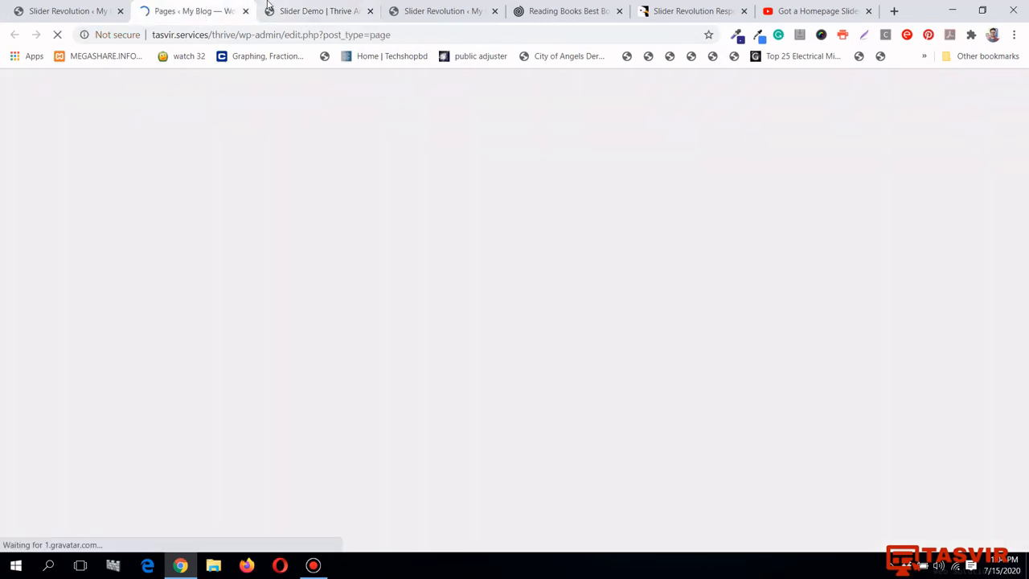
Open Slider Demo's View link in a new tab
{"action": "scroll", "coordinate": [301, 229], "scroll_direction": "down", "scroll_amount": 1}
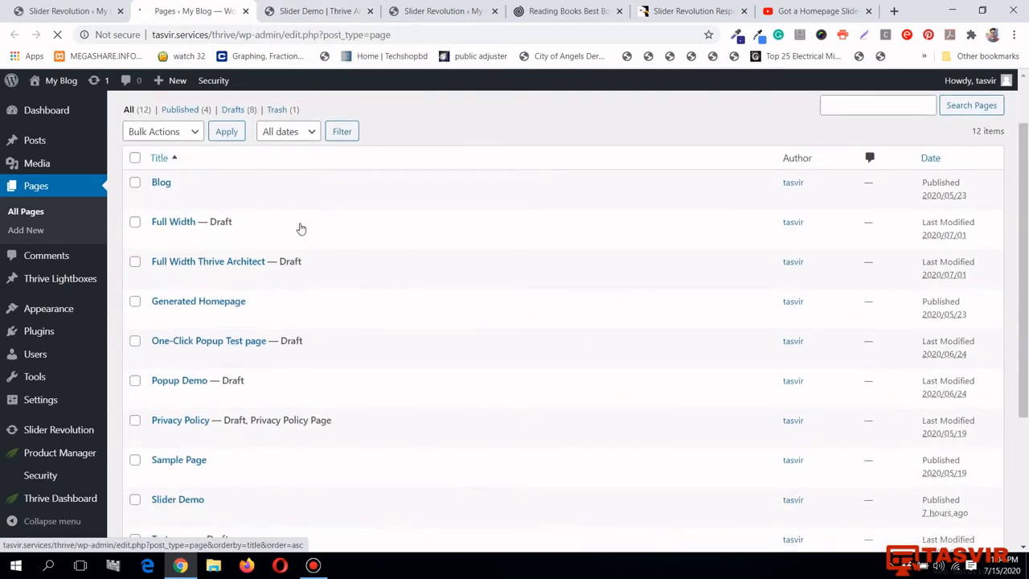
{"action": "scroll", "coordinate": [302, 228], "scroll_direction": "down", "scroll_amount": 3}
{"action": "right_click", "coordinate": [255, 320]}
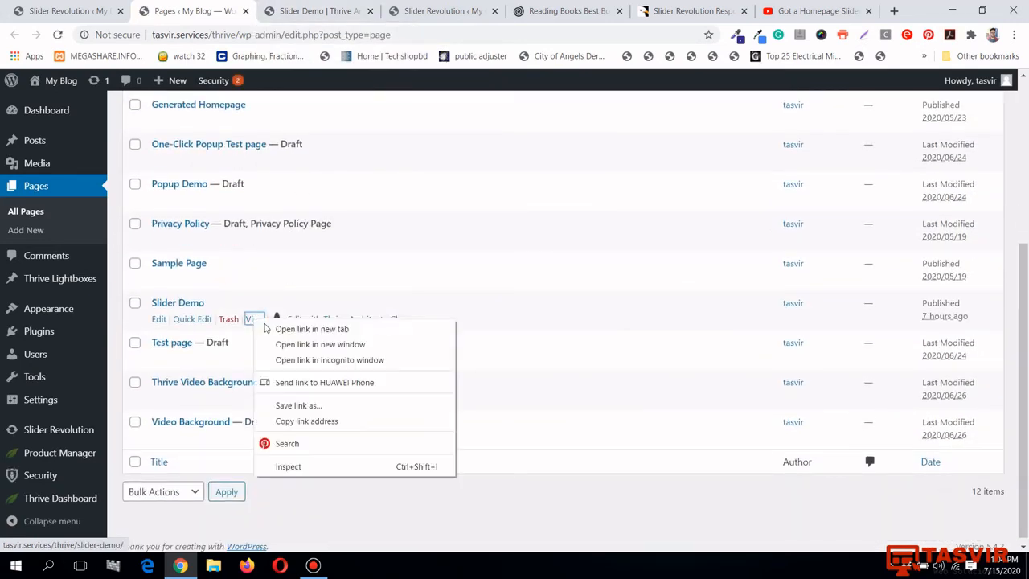
{"action": "left_click", "coordinate": [266, 328]}
Check the live Slider Demo page shows the Beautiful Websites slider above The Problem, then return
{"action": "left_click", "coordinate": [252, 6]}
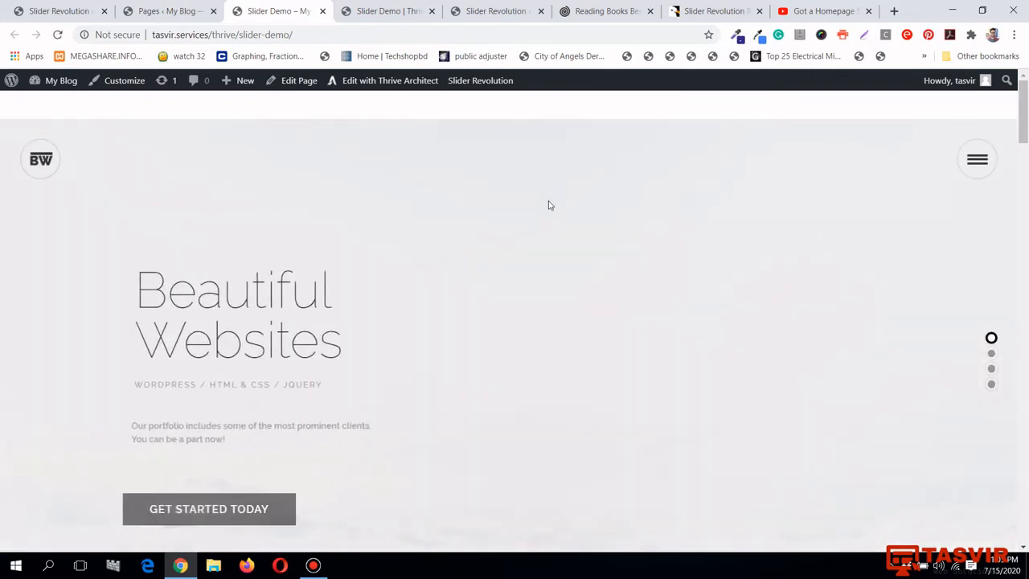
{"action": "scroll", "coordinate": [546, 213], "scroll_direction": "down", "scroll_amount": 3}
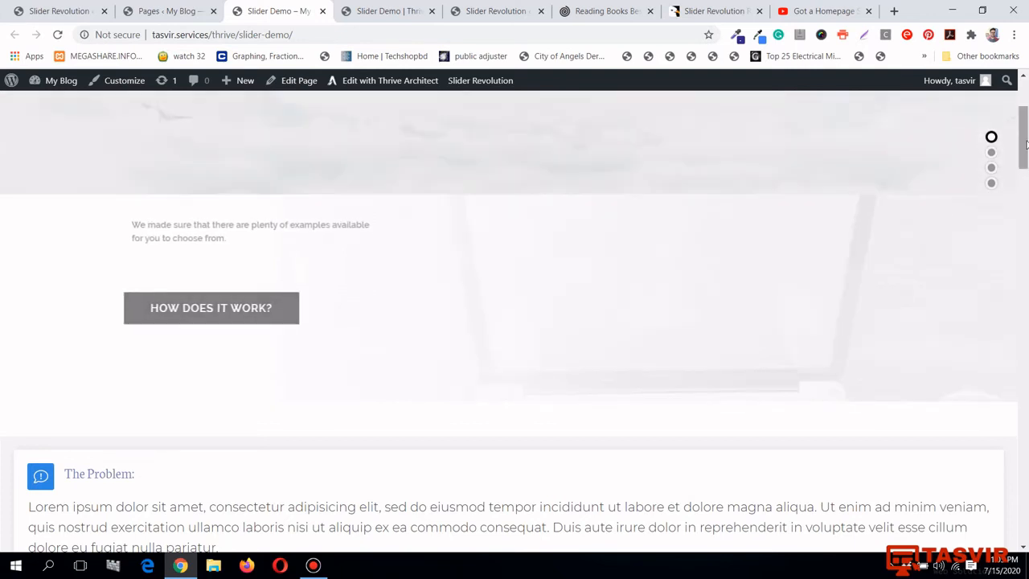
{"action": "left_click_drag", "start_coordinate": [1023, 141], "coordinate": [1023, 111]}
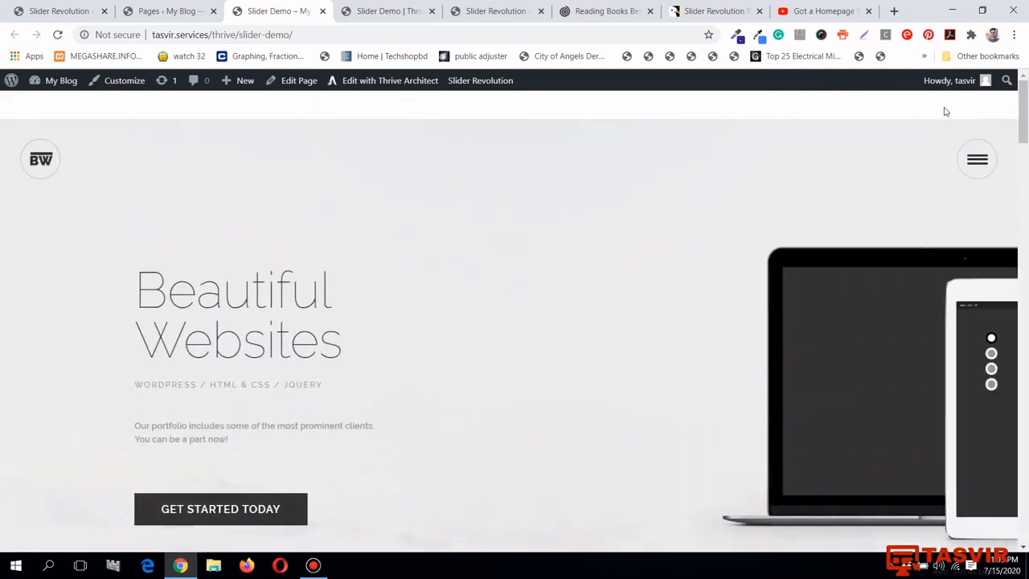
{"action": "left_click", "coordinate": [366, 10]}
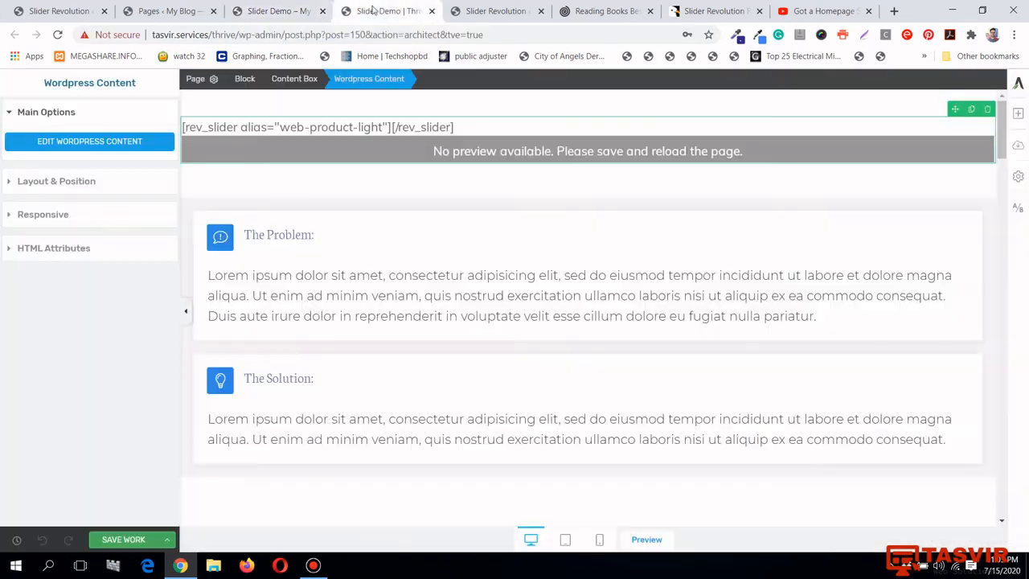
Give the slider content box a -22 top margin, save, and reload the live page
{"action": "left_click", "coordinate": [764, 109]}
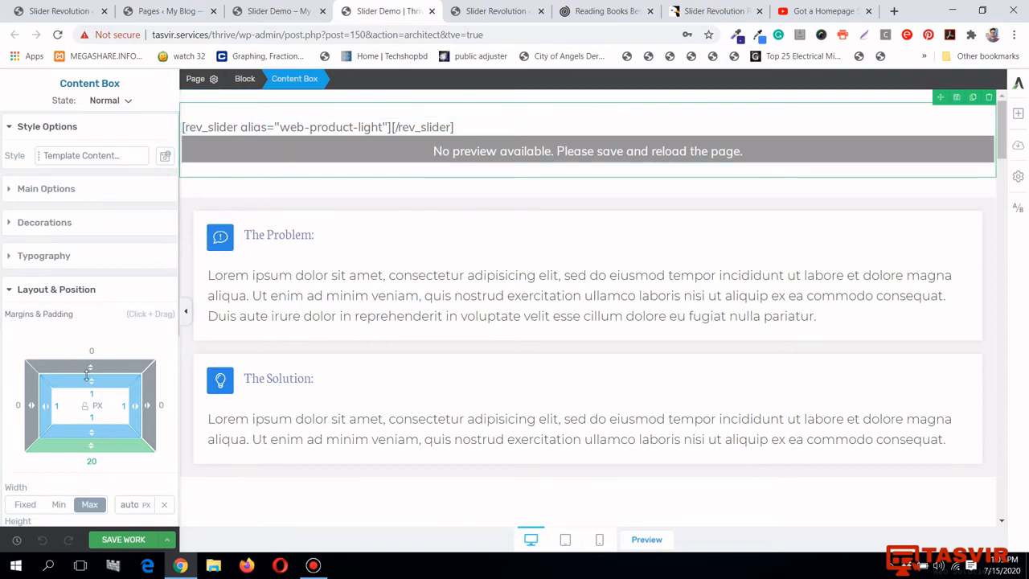
{"action": "left_click_drag", "start_coordinate": [97, 364], "coordinate": [98, 403]}
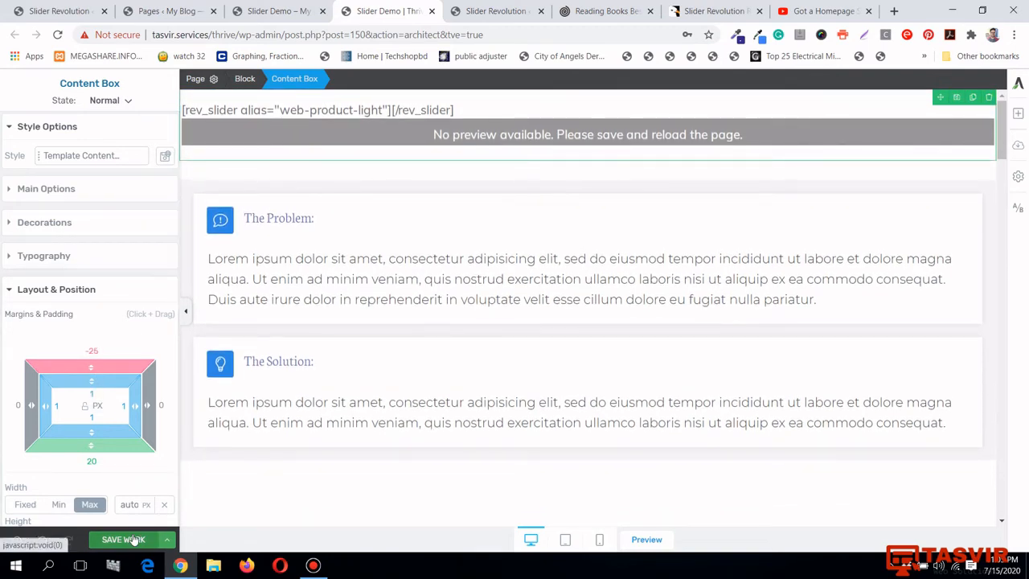
{"action": "left_click", "coordinate": [121, 540]}
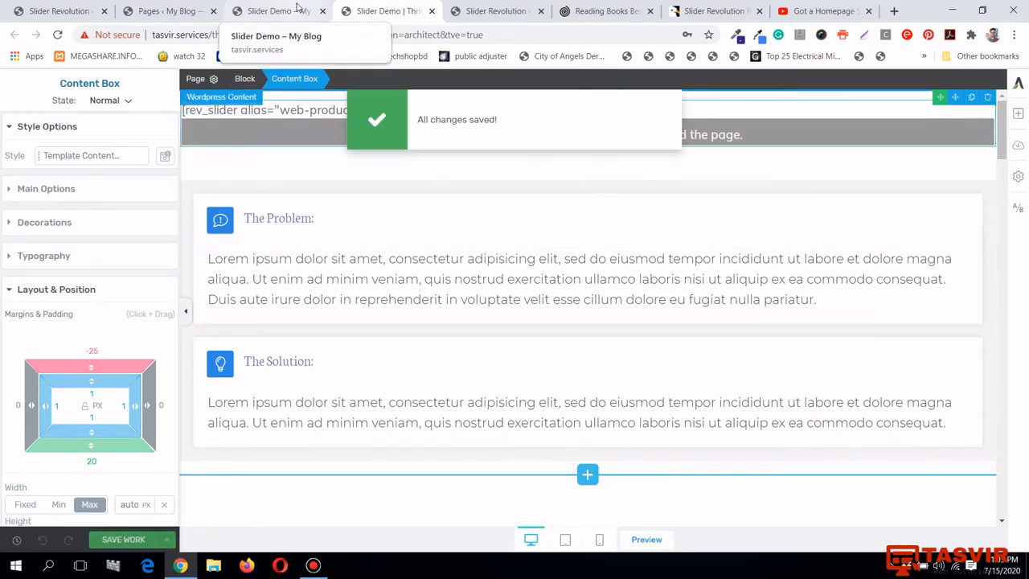
{"action": "left_click", "coordinate": [297, 10]}
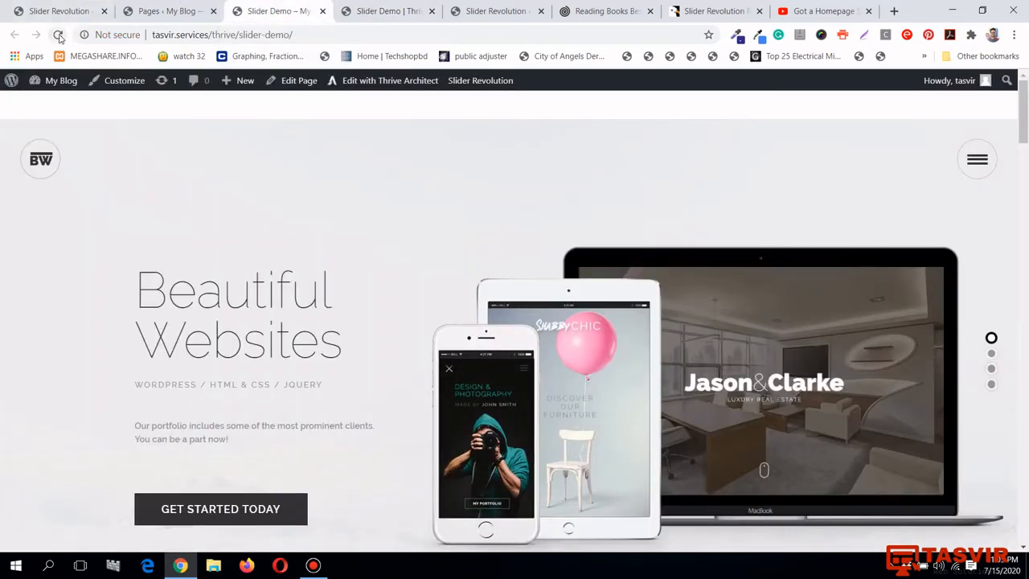
{"action": "left_click", "coordinate": [57, 35]}
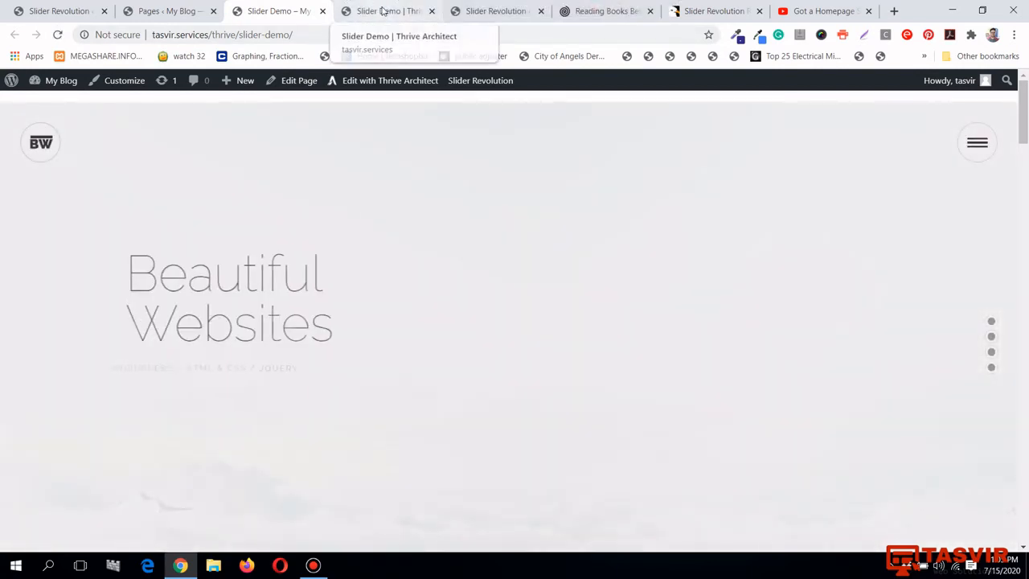
Increase the slider box's top margin to -46, save, and go back to the live page
{"action": "left_click", "coordinate": [383, 11]}
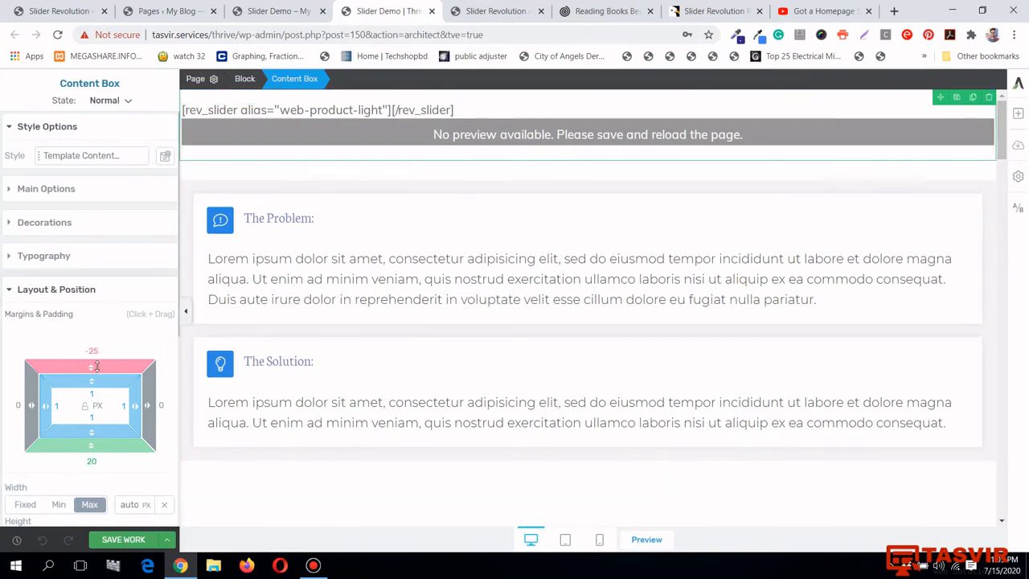
{"action": "left_click_drag", "start_coordinate": [96, 365], "coordinate": [95, 397]}
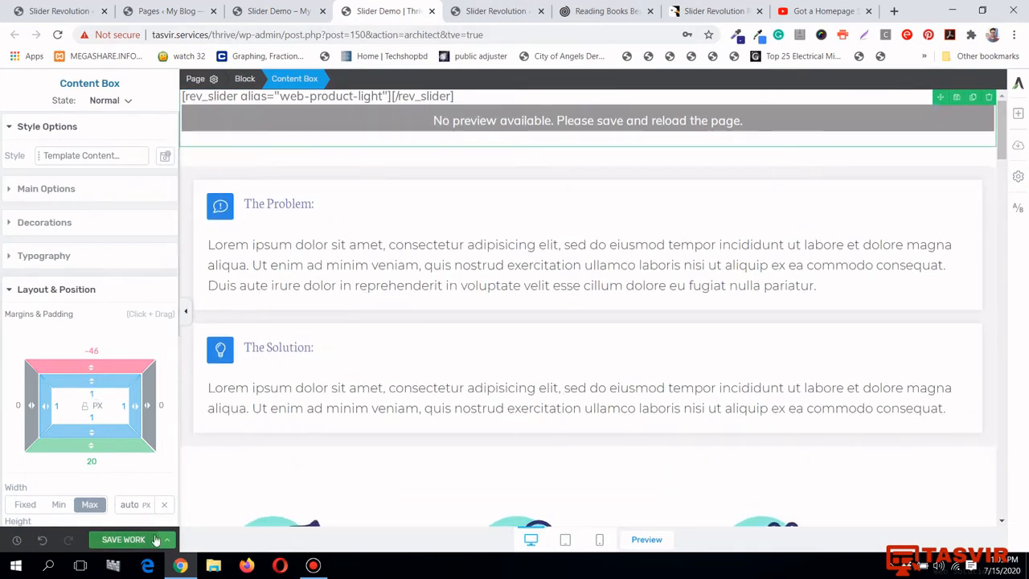
{"action": "left_click", "coordinate": [123, 539]}
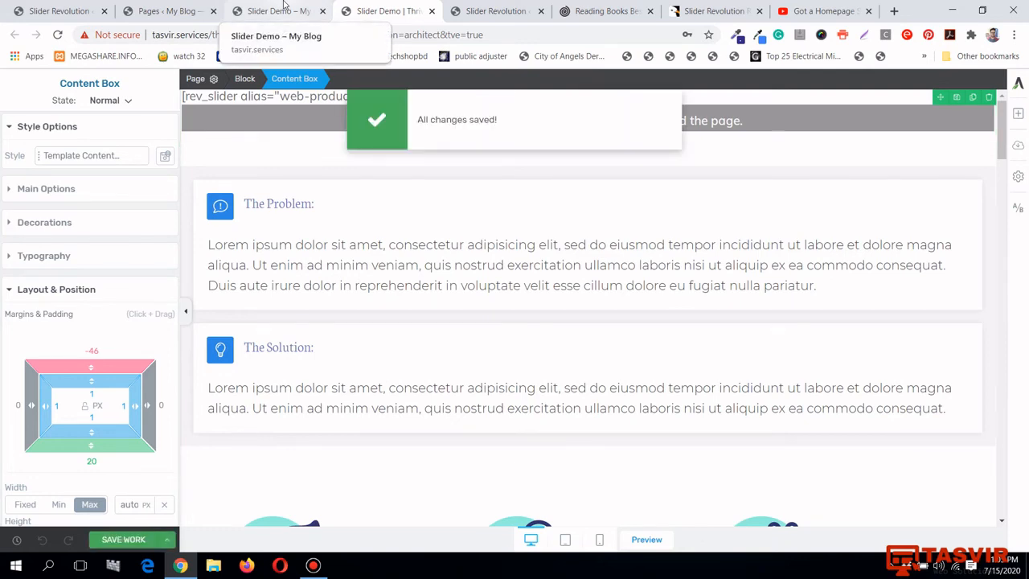
{"action": "left_click", "coordinate": [278, 11]}
Reload the live Slider Demo page and view the hero slider's fourth slide
{"action": "left_click", "coordinate": [58, 36]}
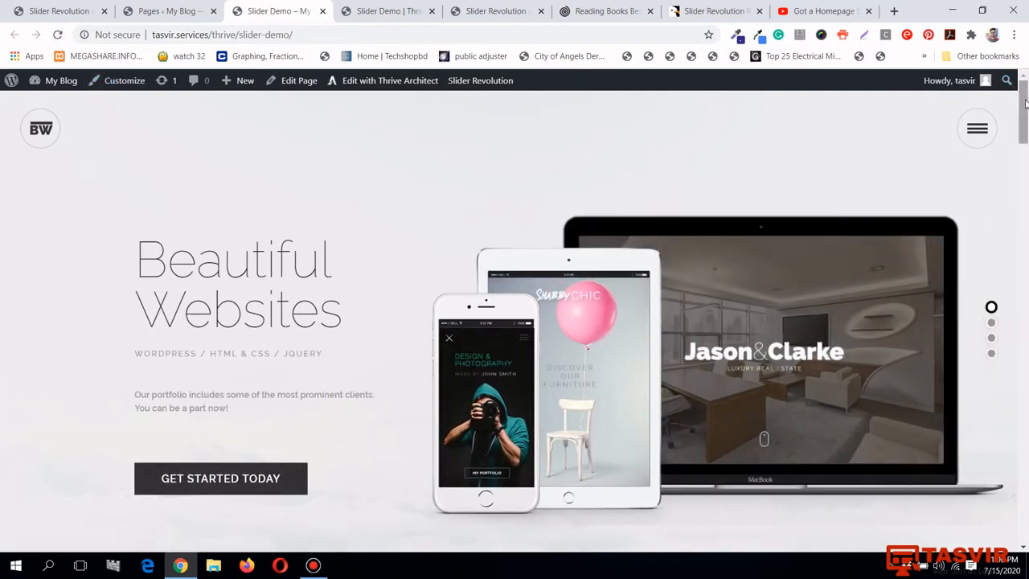
{"action": "left_click_drag", "start_coordinate": [1026, 109], "coordinate": [1026, 489]}
{"action": "left_click_drag", "start_coordinate": [1028, 203], "coordinate": [1028, 101]}
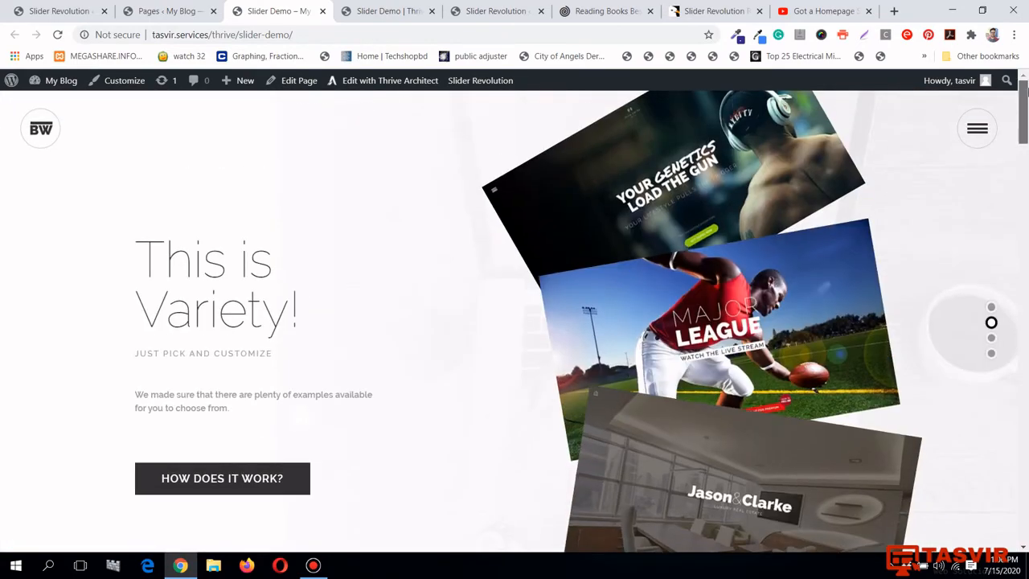
{"action": "left_click", "coordinate": [992, 355]}
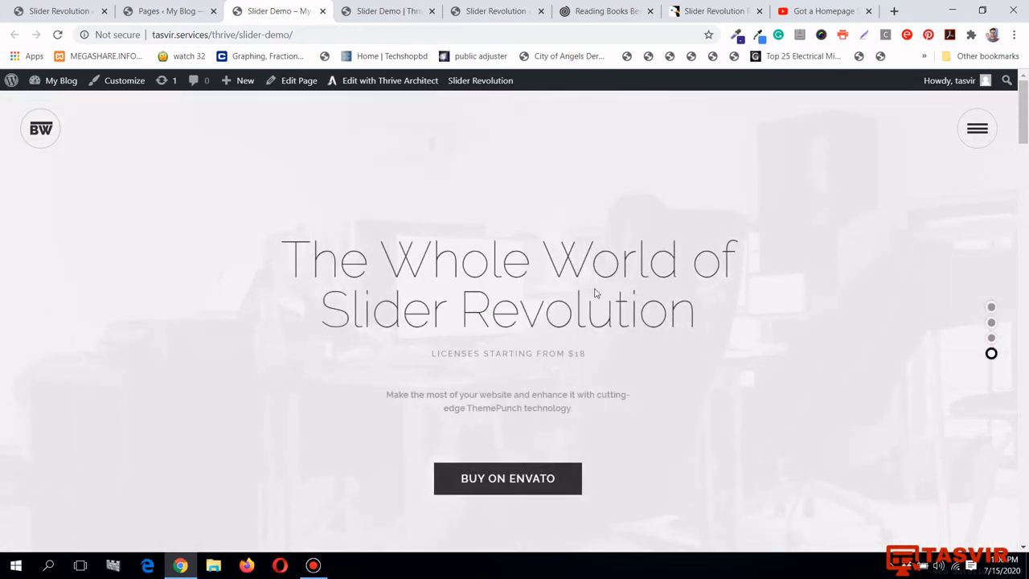
{"action": "left_click", "coordinate": [170, 10]}
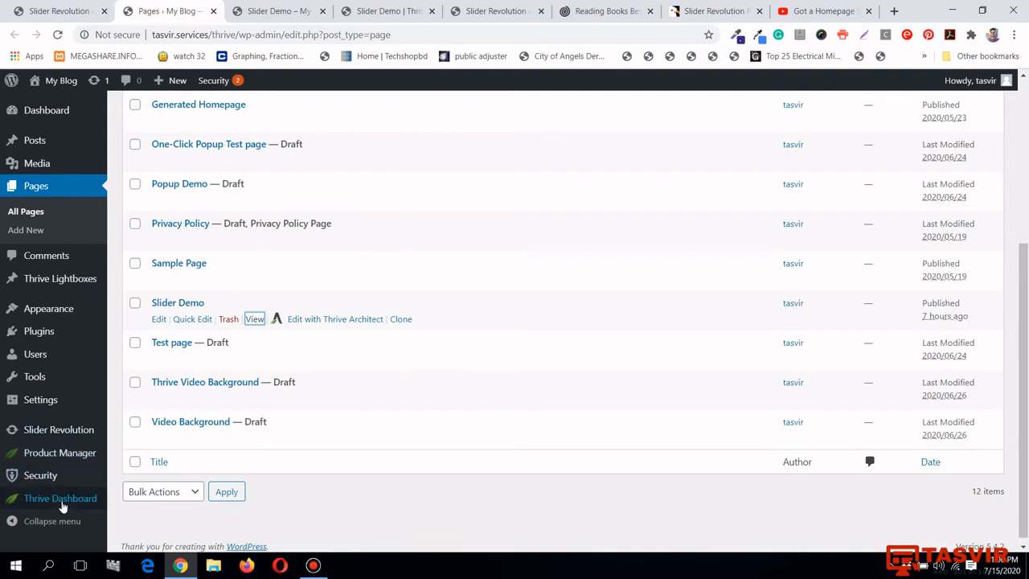
Open the Slider Revolution dashboard and choose the Manual Import card
{"action": "left_click", "coordinate": [80, 430]}
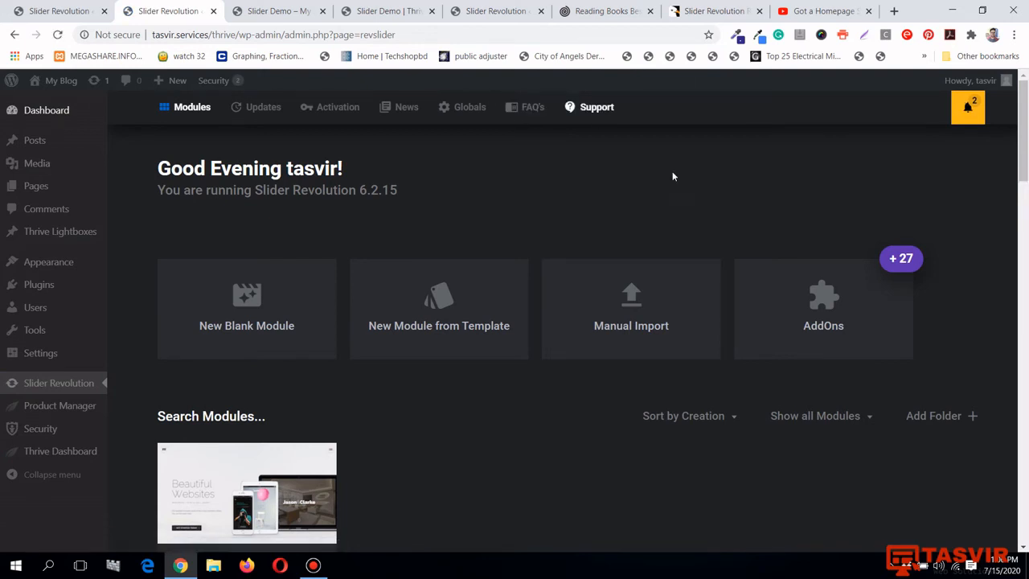
{"action": "scroll", "coordinate": [681, 269], "scroll_direction": "down", "scroll_amount": 1}
{"action": "scroll", "coordinate": [681, 268], "scroll_direction": "up", "scroll_amount": 1}
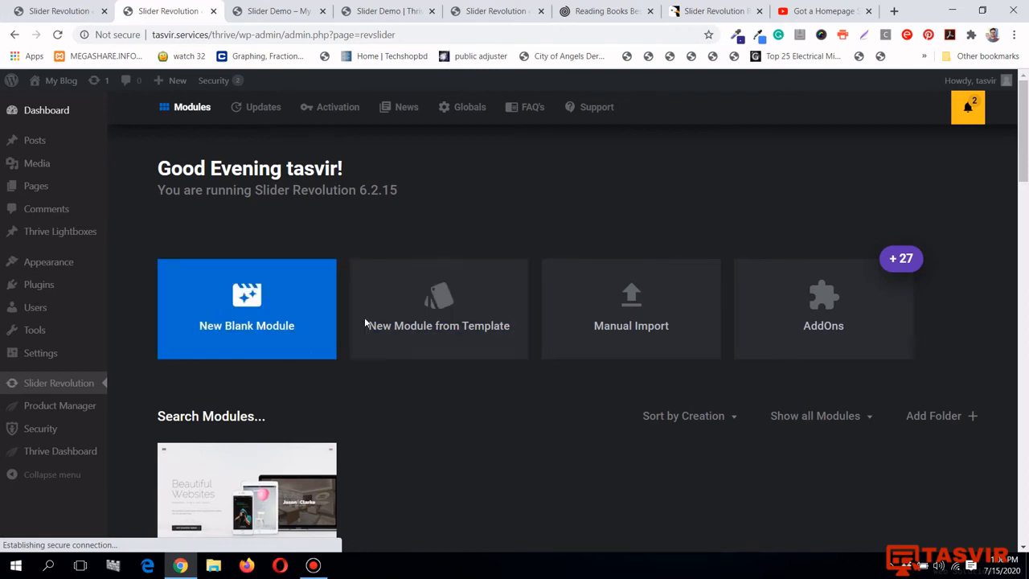
{"action": "left_click", "coordinate": [662, 297]}
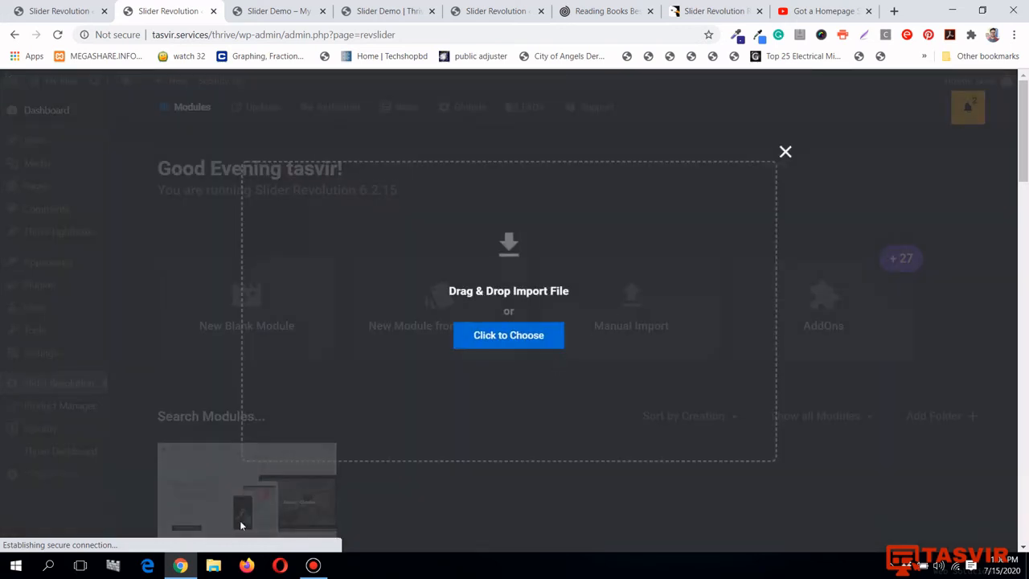
Import logos (2).zip from the Desktop's Slider Revolution Review for Thrive folder into Slider Revolution
{"action": "left_click", "coordinate": [209, 569]}
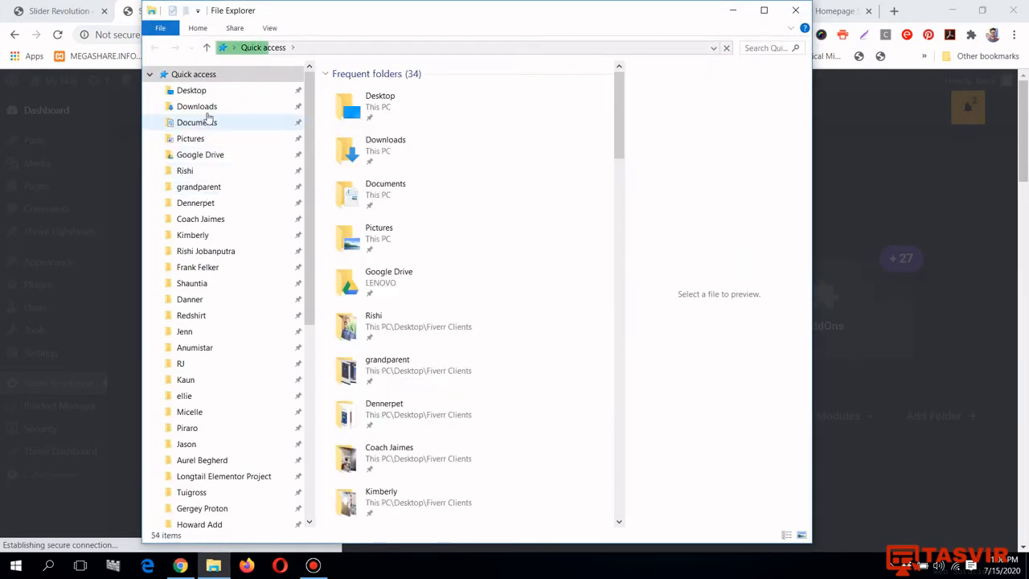
{"action": "left_click", "coordinate": [193, 90]}
{"action": "scroll", "coordinate": [485, 199], "scroll_direction": "down", "scroll_amount": 2}
{"action": "scroll", "coordinate": [485, 199], "scroll_direction": "down", "scroll_amount": 10}
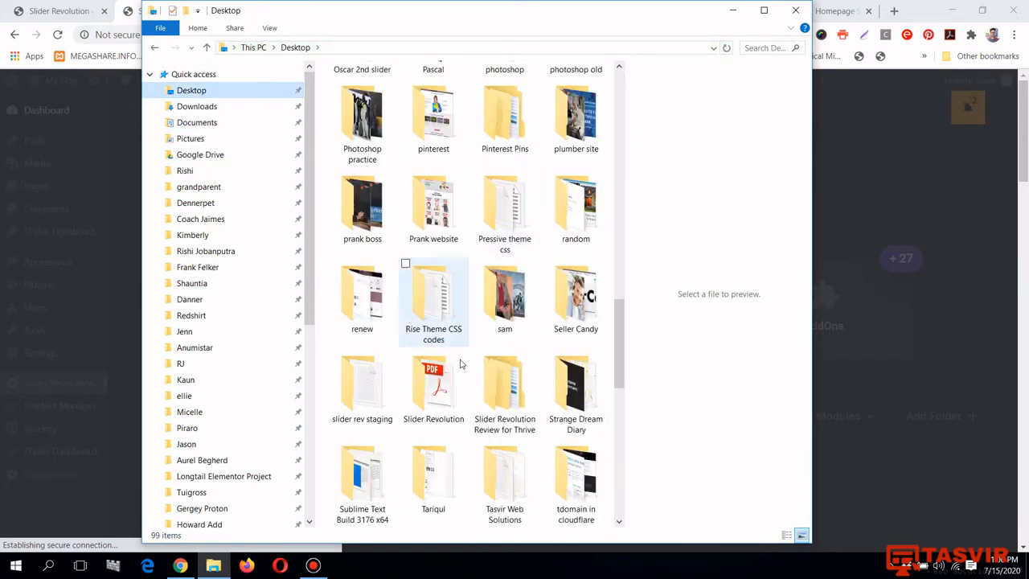
{"action": "left_click", "coordinate": [515, 378]}
{"action": "double_click", "coordinate": [515, 377]}
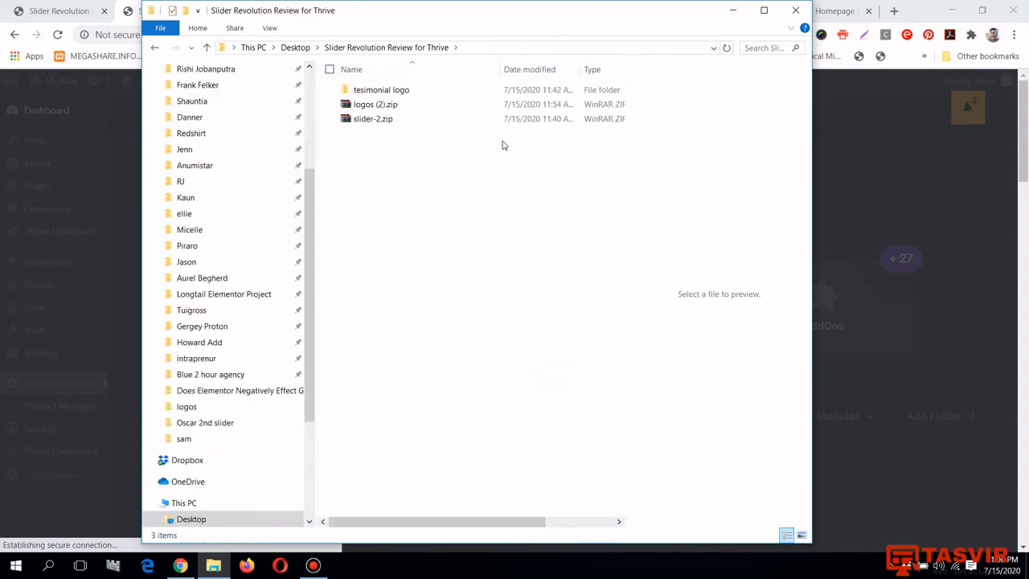
{"action": "left_click_drag", "start_coordinate": [566, 10], "coordinate": [389, 305]}
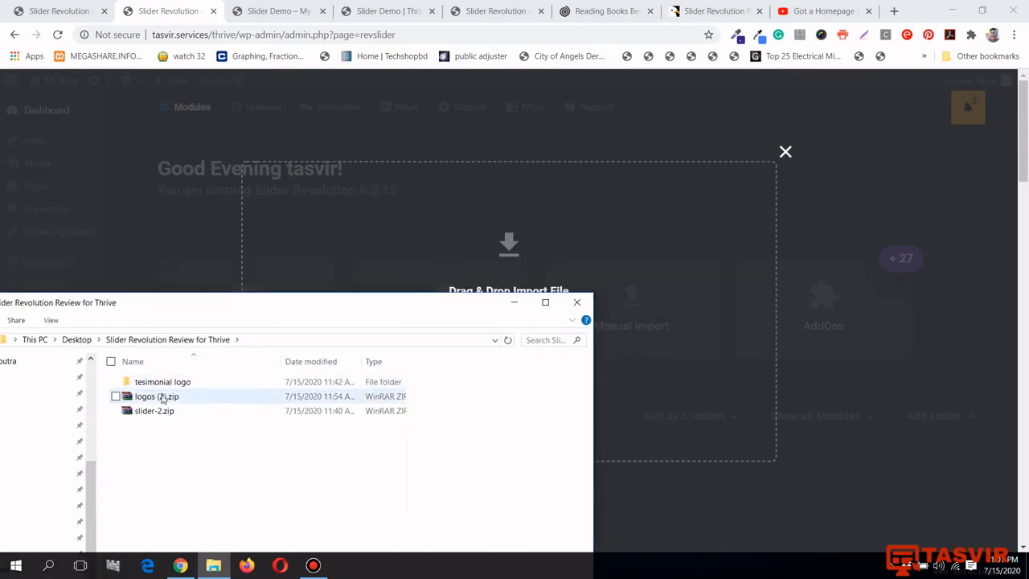
{"action": "left_click_drag", "start_coordinate": [160, 397], "coordinate": [499, 265]}
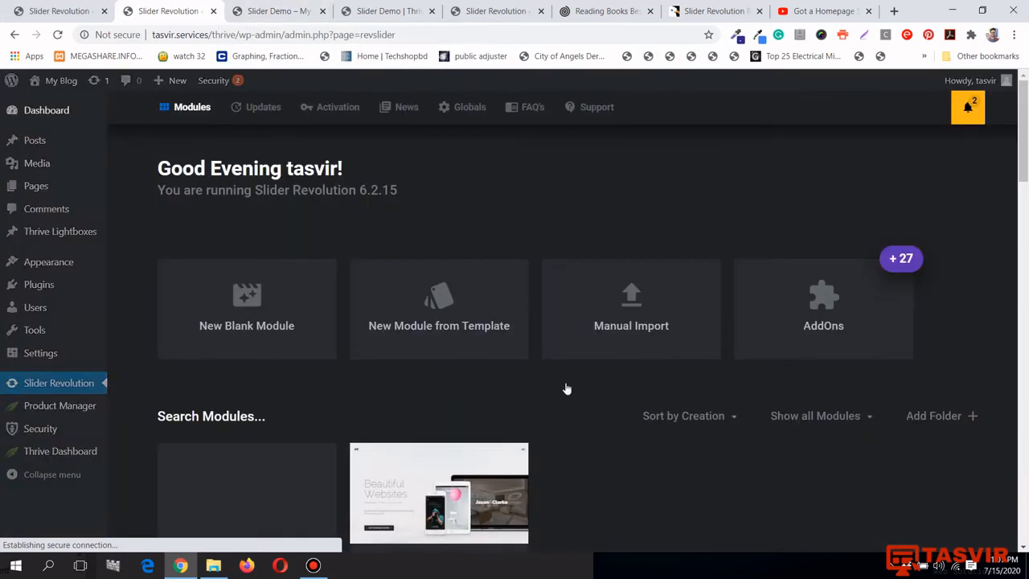
Copy the logos module's standard embed shortcode and return to the Thrive Architect editor
{"action": "scroll", "coordinate": [553, 427], "scroll_direction": "down", "scroll_amount": 2}
{"action": "left_click", "coordinate": [325, 422]}
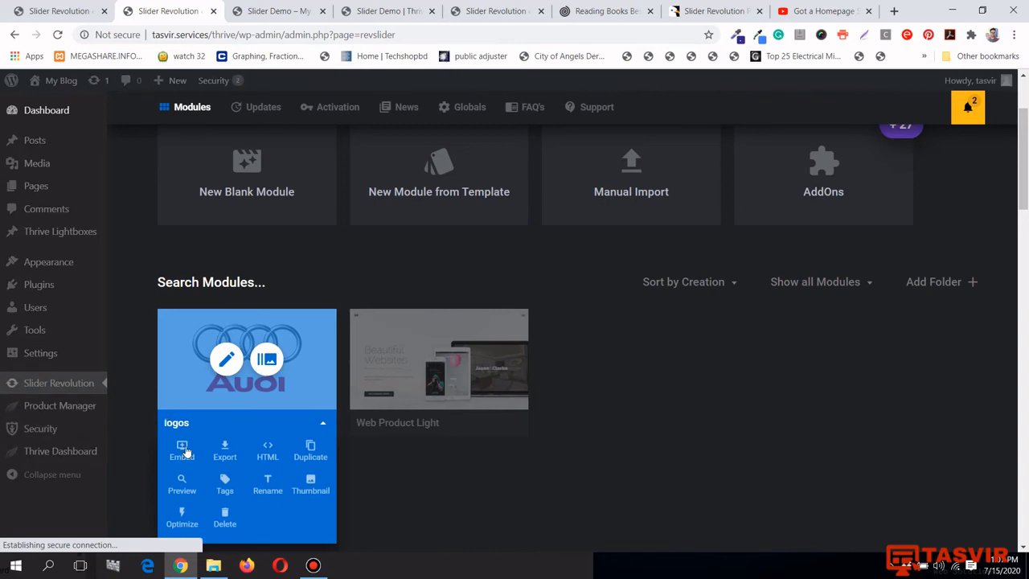
{"action": "left_click", "coordinate": [184, 450]}
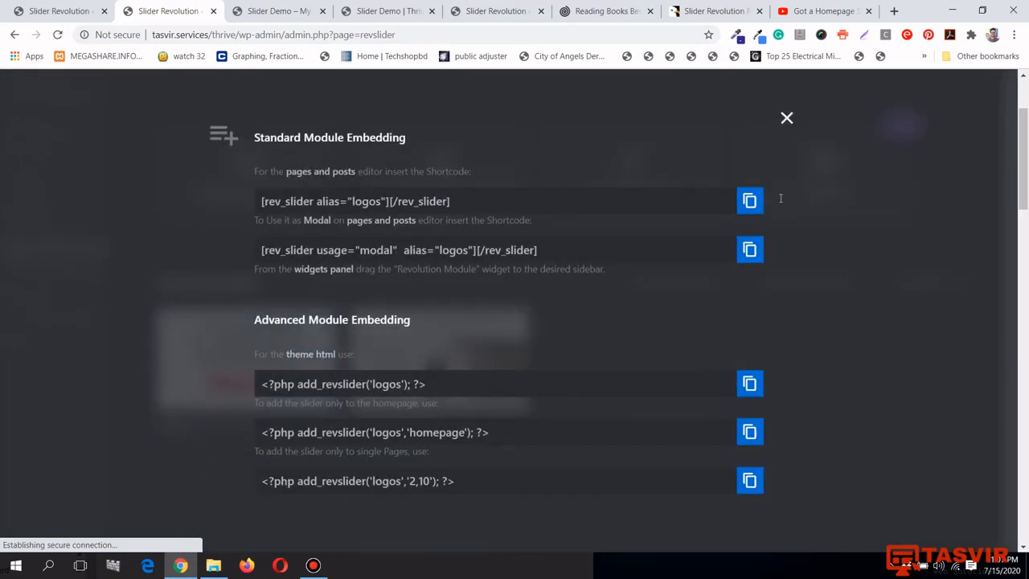
{"action": "left_click", "coordinate": [749, 200]}
{"action": "left_click", "coordinate": [382, 10]}
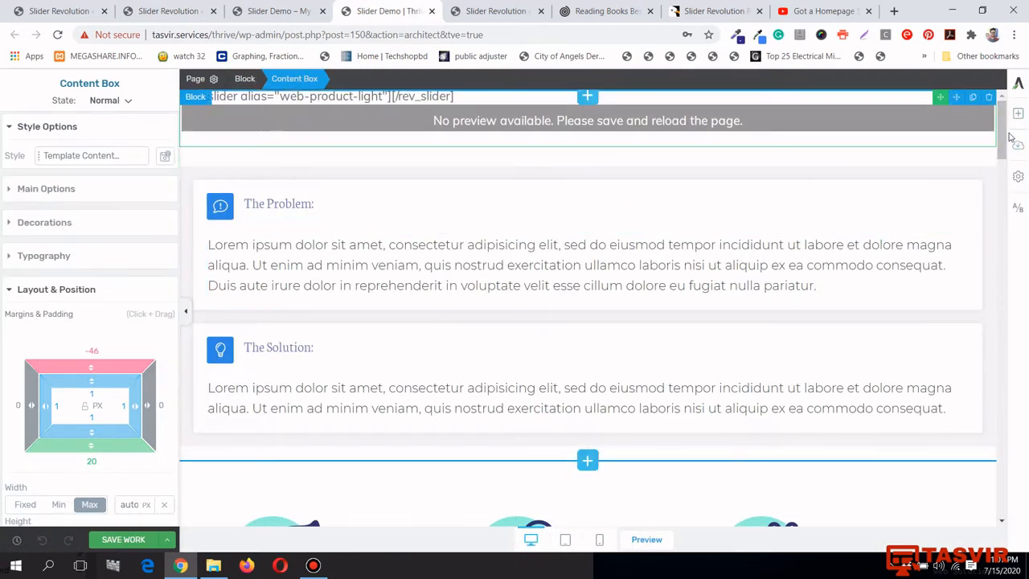
Place a WordPress Content element below the product slider with the logos shortcode pasted as plain text, then save
{"action": "left_click", "coordinate": [1016, 113]}
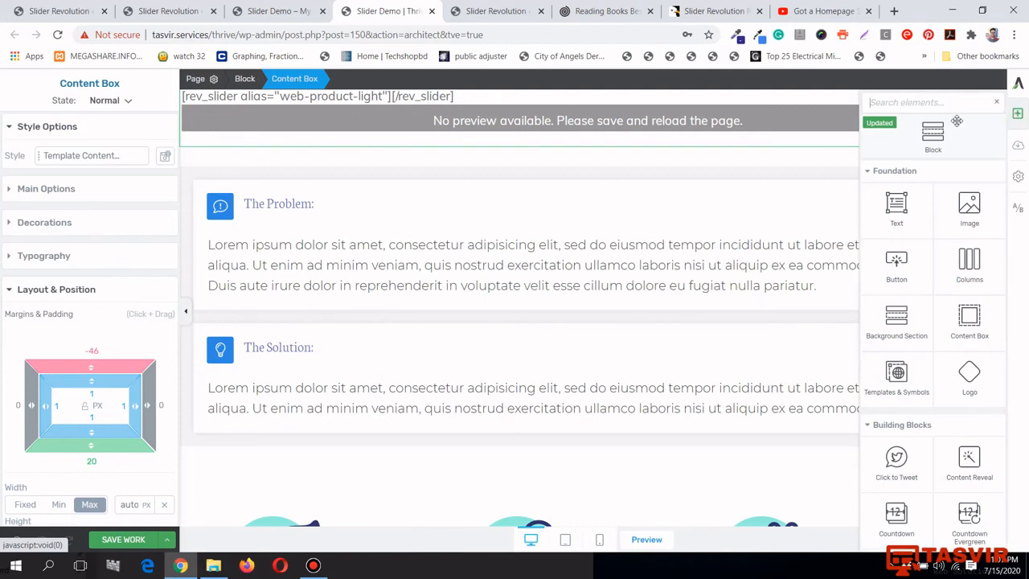
{"action": "type", "text": "w"}
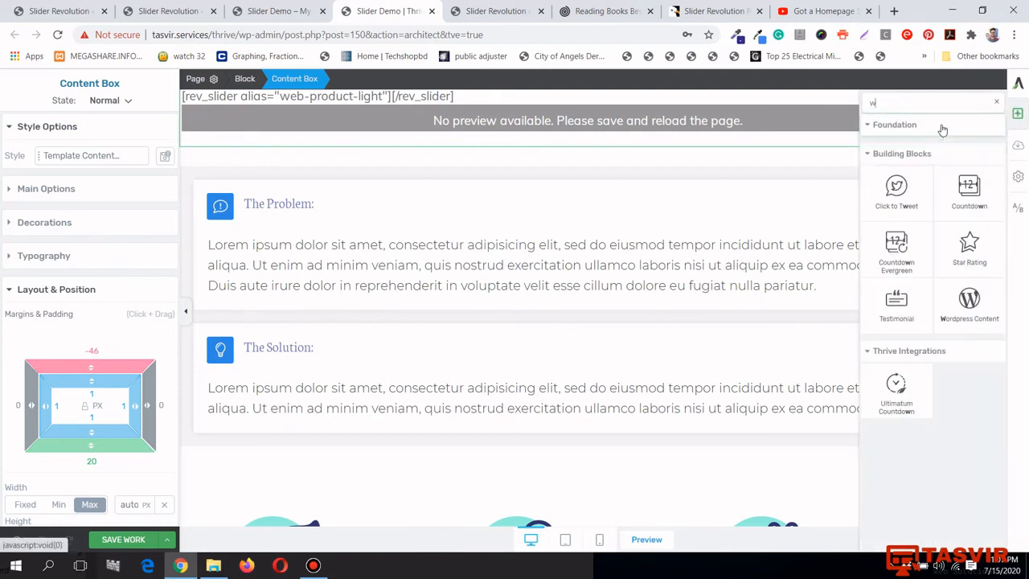
{"action": "type", "text": "or"}
{"action": "left_click_drag", "start_coordinate": [897, 187], "coordinate": [650, 167]}
{"action": "left_click", "coordinate": [621, 178]}
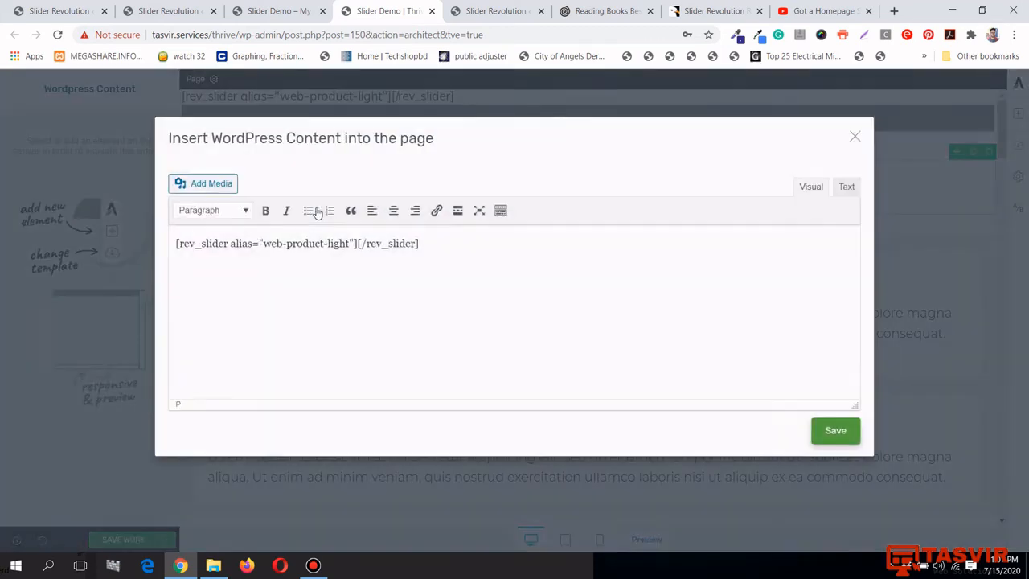
{"action": "right_click", "coordinate": [363, 238]}
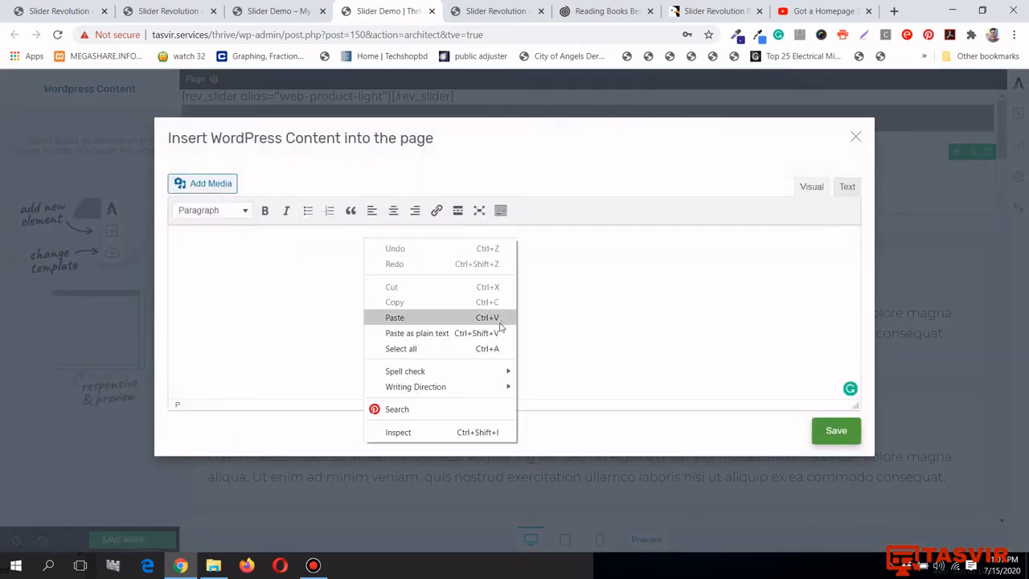
{"action": "left_click", "coordinate": [499, 331]}
{"action": "left_click", "coordinate": [852, 442]}
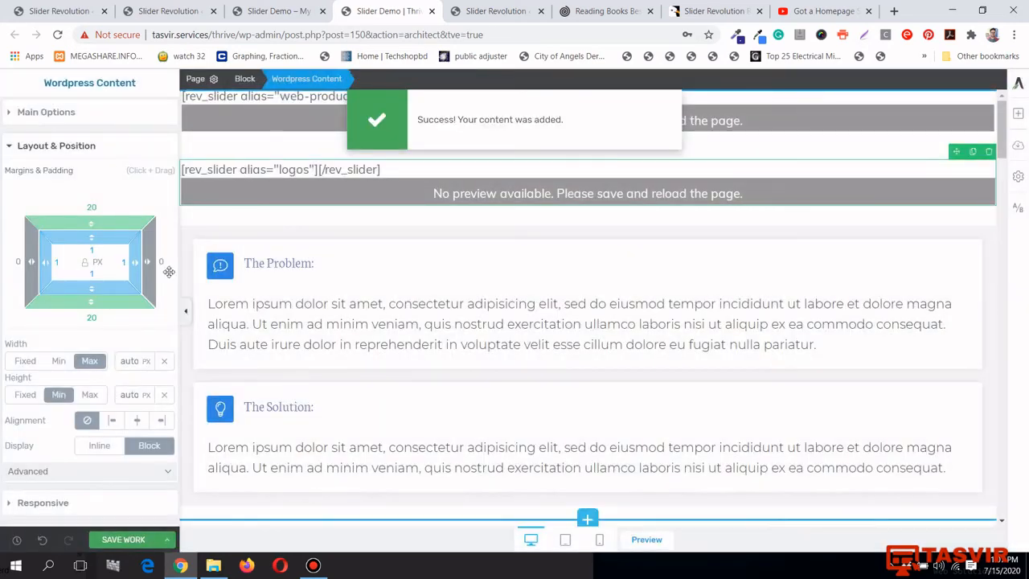
{"action": "left_click", "coordinate": [138, 543]}
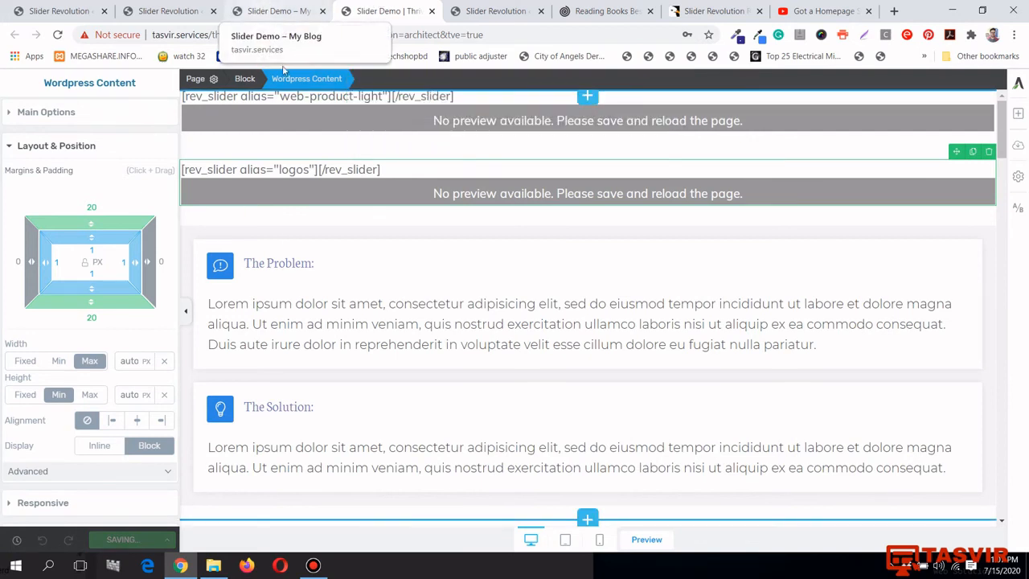
{"action": "left_click", "coordinate": [281, 10]}
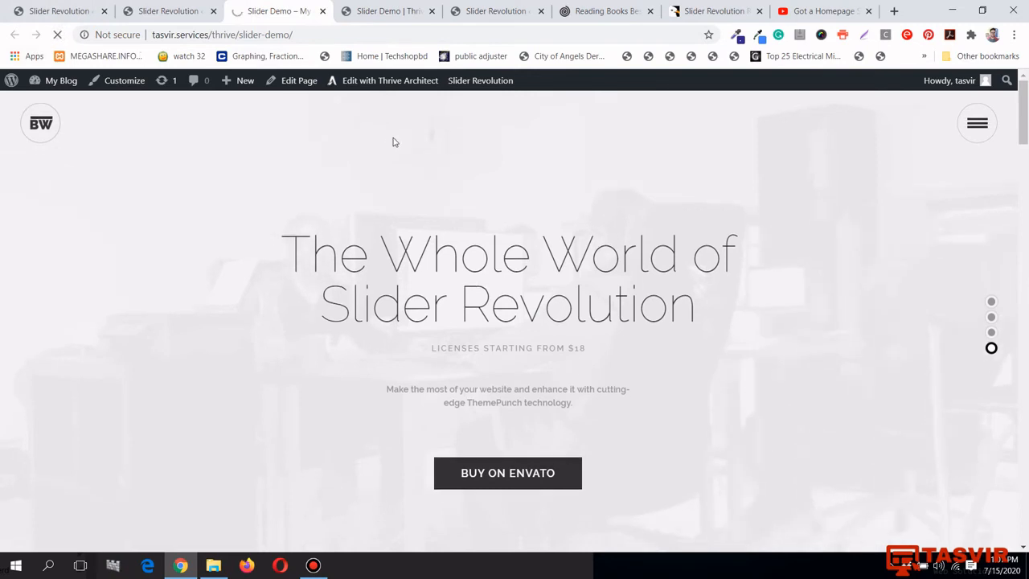
Scroll the live Slider Demo page past the logo carousel, then go to the Slider Revolution Modules dashboard
{"action": "scroll", "coordinate": [393, 140], "scroll_direction": "down", "scroll_amount": 1}
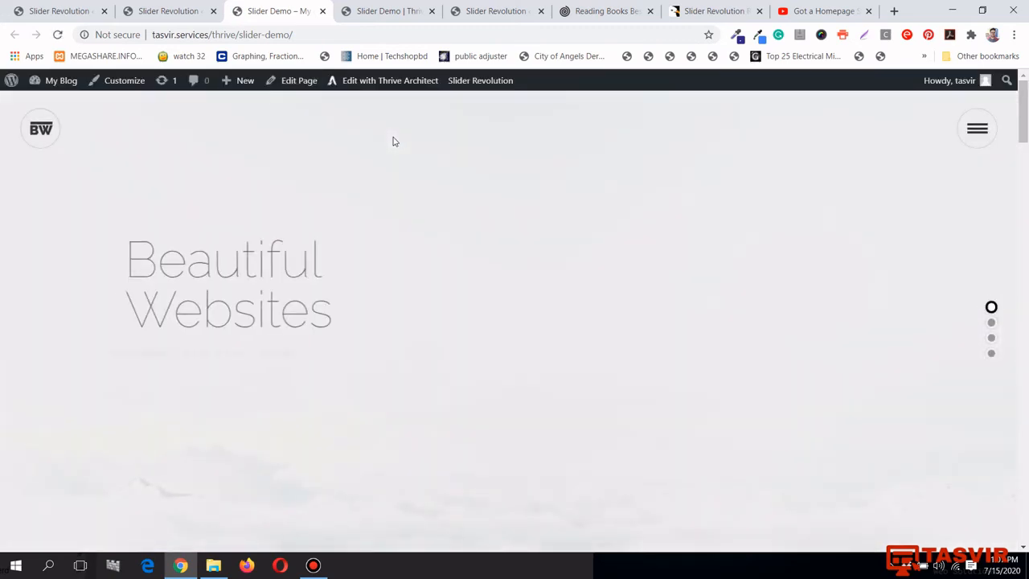
{"action": "scroll", "coordinate": [393, 141], "scroll_direction": "down", "scroll_amount": 4}
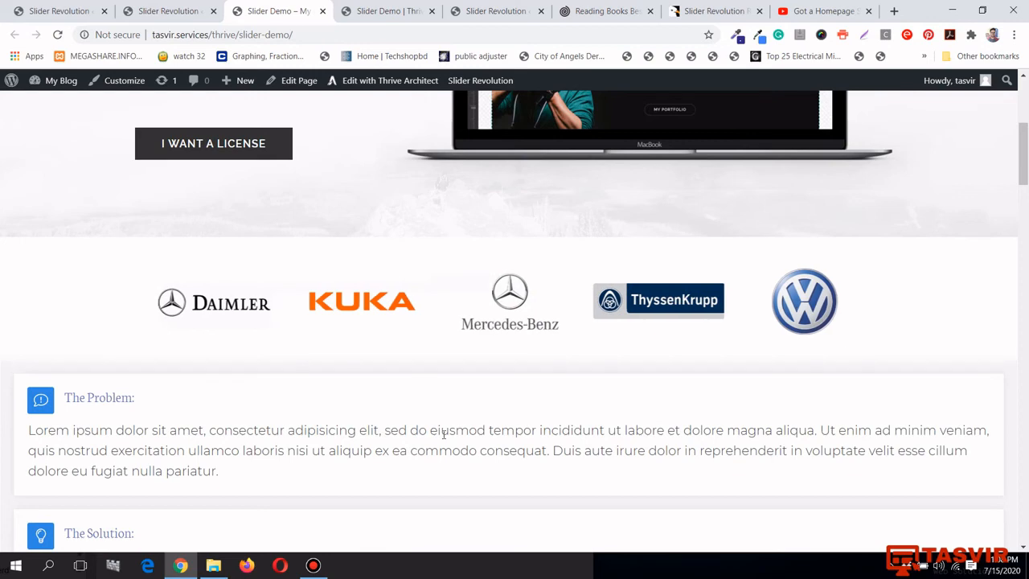
{"action": "scroll", "coordinate": [450, 418], "scroll_direction": "up", "scroll_amount": 4}
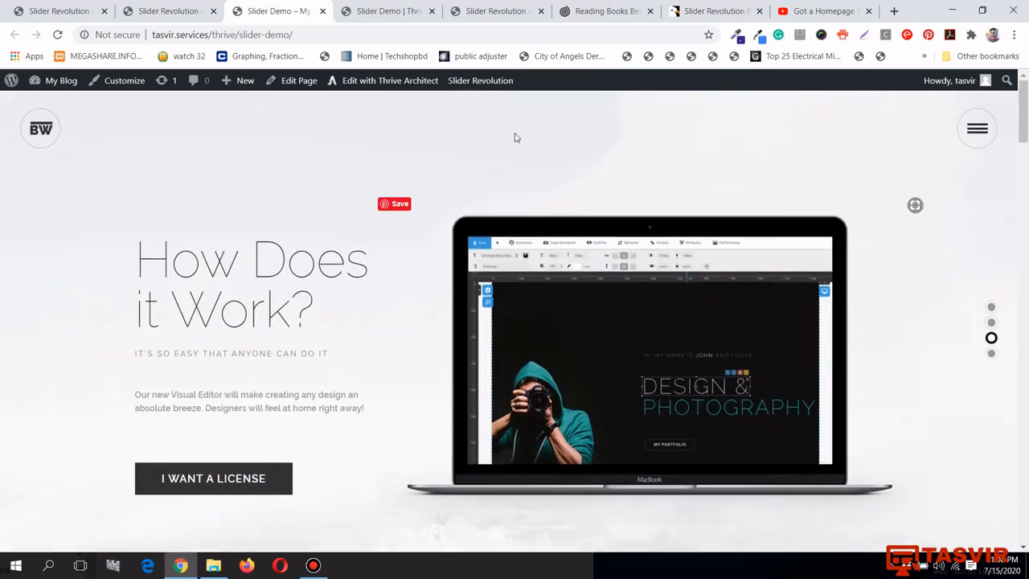
{"action": "left_click", "coordinate": [496, 11]}
{"action": "scroll", "coordinate": [493, 169], "scroll_direction": "down", "scroll_amount": 1}
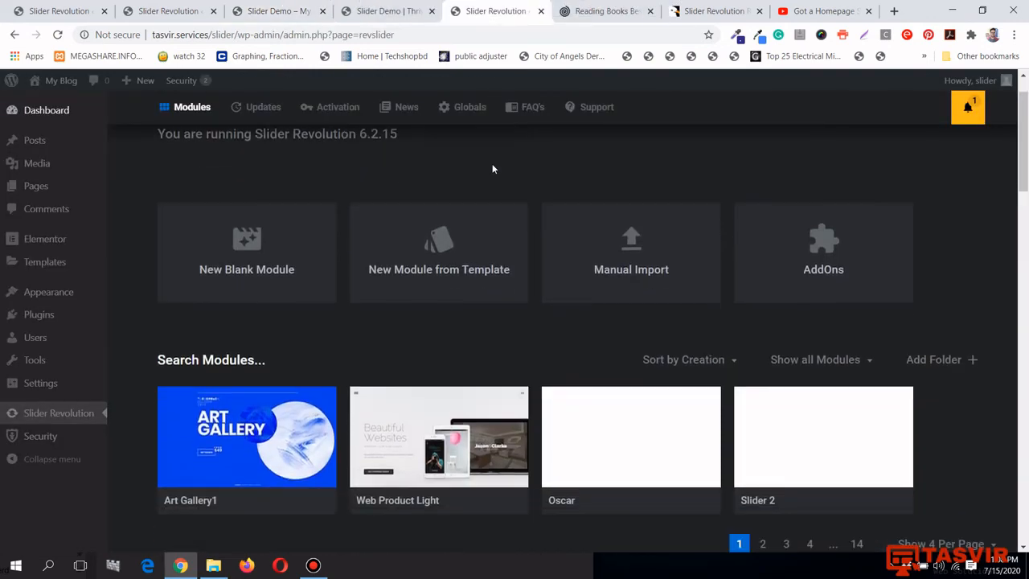
Close the logos embed dialog and start a Manual Import
{"action": "scroll", "coordinate": [492, 168], "scroll_direction": "up", "scroll_amount": 1}
{"action": "left_click", "coordinate": [169, 11]}
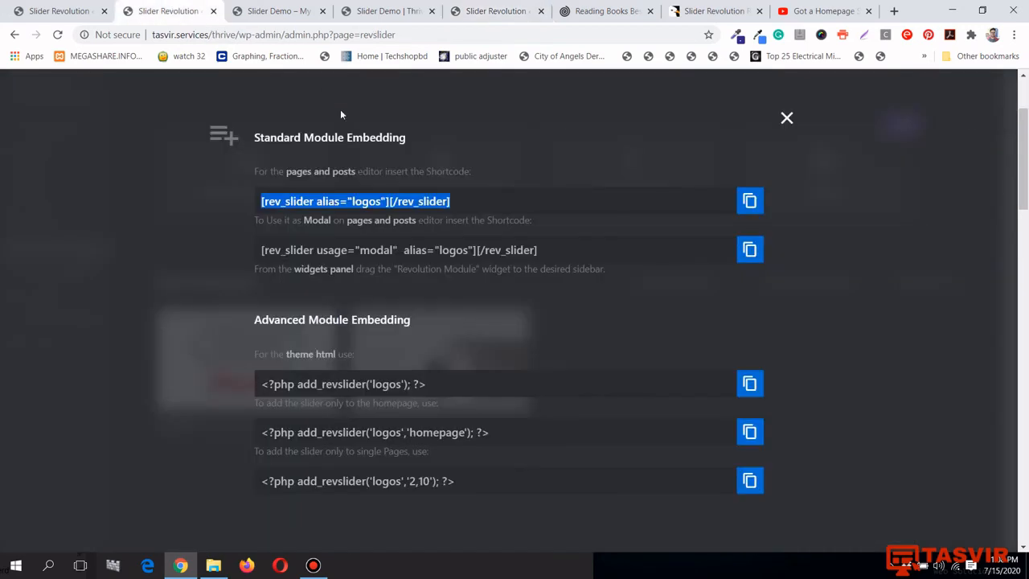
{"action": "left_click", "coordinate": [785, 119]}
{"action": "scroll", "coordinate": [620, 242], "scroll_direction": "up", "scroll_amount": 3}
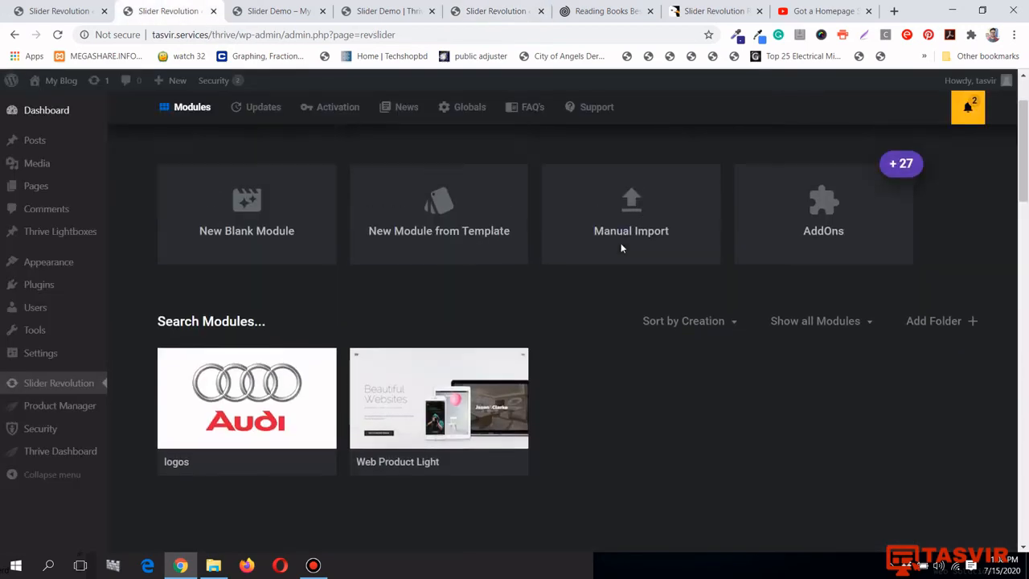
{"action": "left_click", "coordinate": [648, 304]}
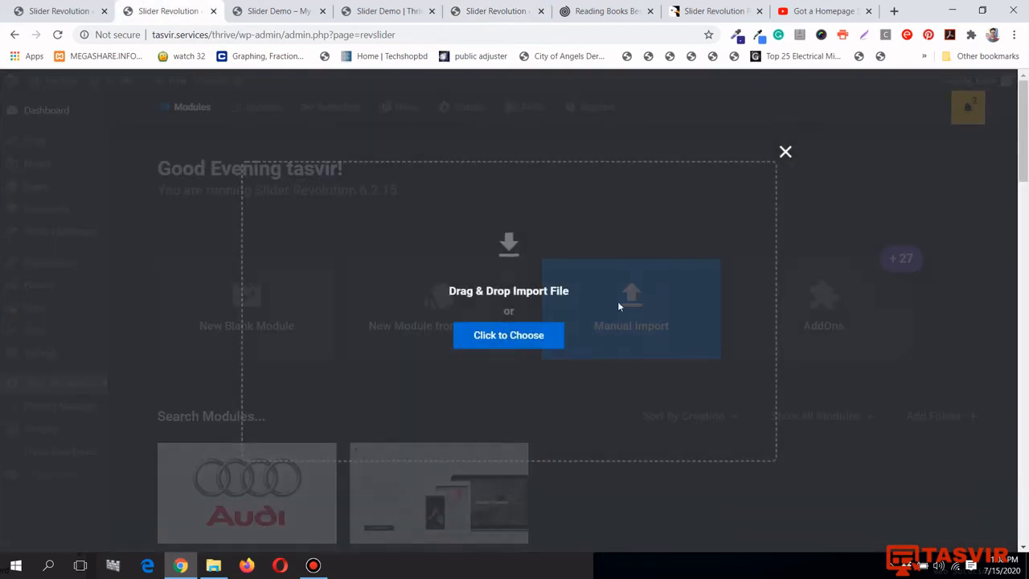
Drag slider-2.zip from File Explorer onto the Drag & Drop Import File area
{"action": "left_click", "coordinate": [210, 566]}
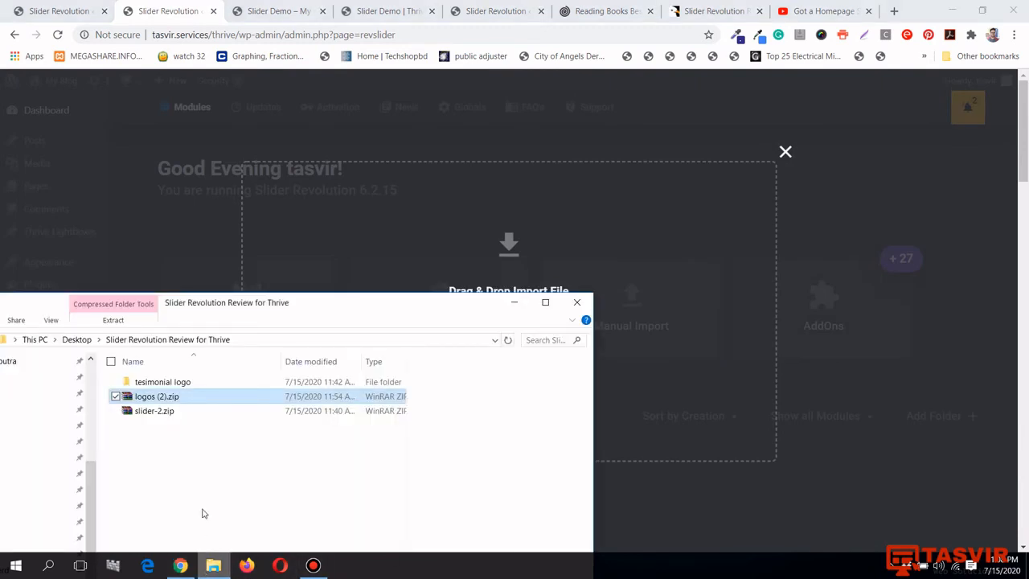
{"action": "left_click", "coordinate": [191, 414]}
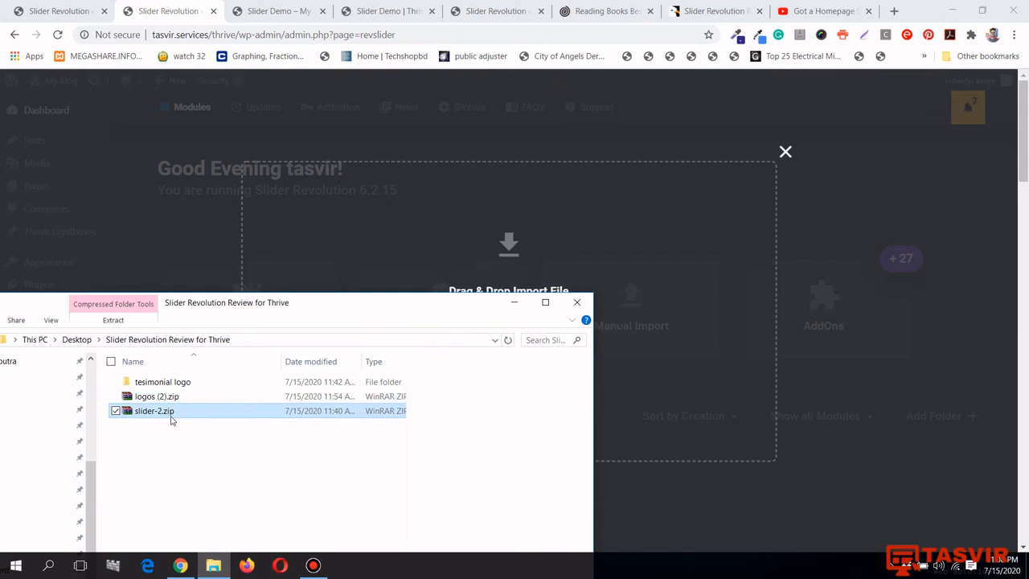
{"action": "left_click", "coordinate": [176, 399]}
{"action": "double_click", "coordinate": [179, 381]}
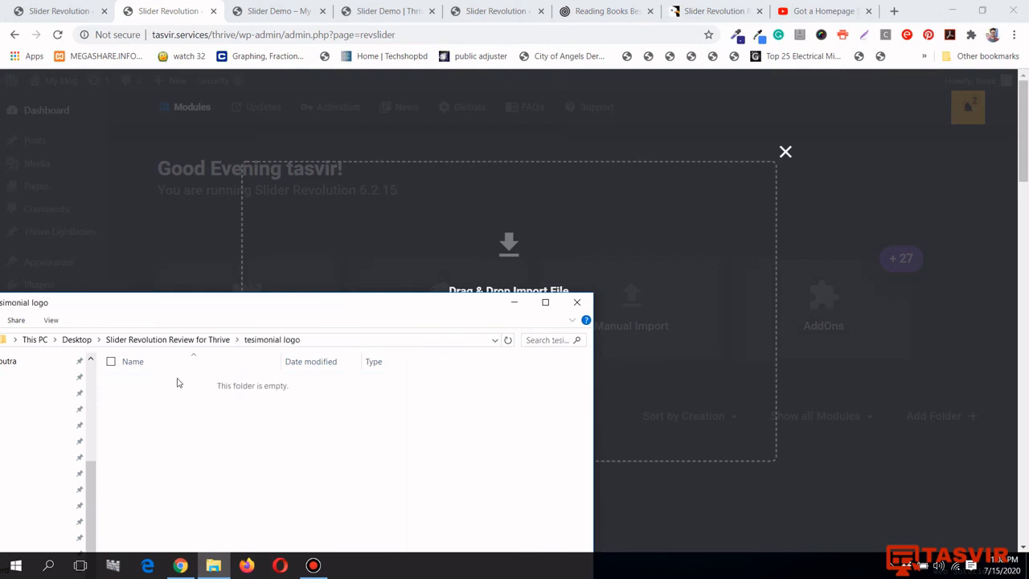
{"action": "left_click_drag", "start_coordinate": [203, 311], "coordinate": [408, 307]}
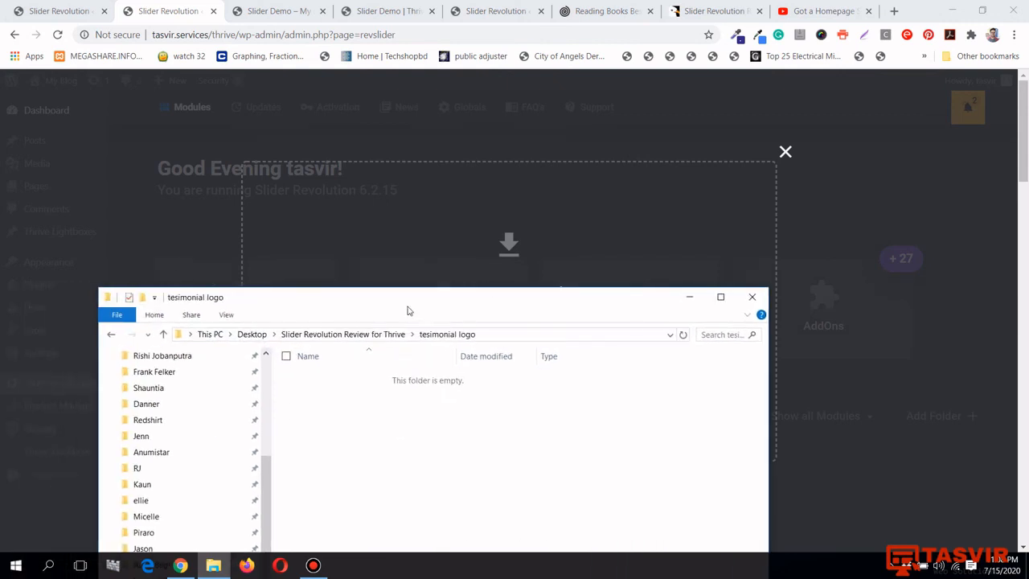
{"action": "left_click", "coordinate": [193, 336]}
{"action": "left_click_drag", "start_coordinate": [545, 307], "coordinate": [521, 382]}
{"action": "left_click_drag", "start_coordinate": [335, 482], "coordinate": [470, 304]}
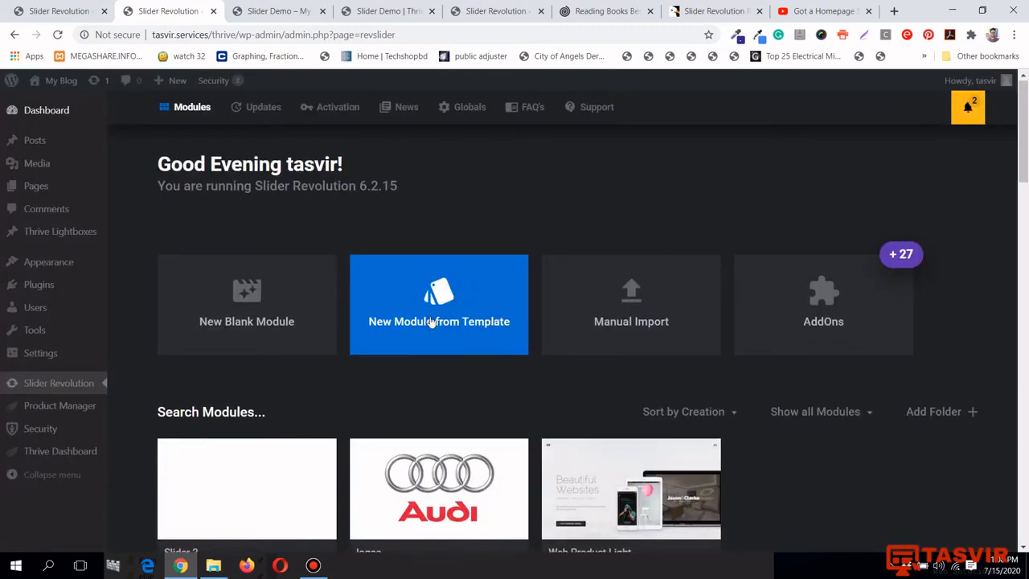
Copy Slider 2's Standard Module Embedding shortcode [rev_slider alias="slider-2"][/rev_slider]
{"action": "scroll", "coordinate": [309, 428], "scroll_direction": "down", "scroll_amount": 2}
{"action": "left_click", "coordinate": [323, 426]}
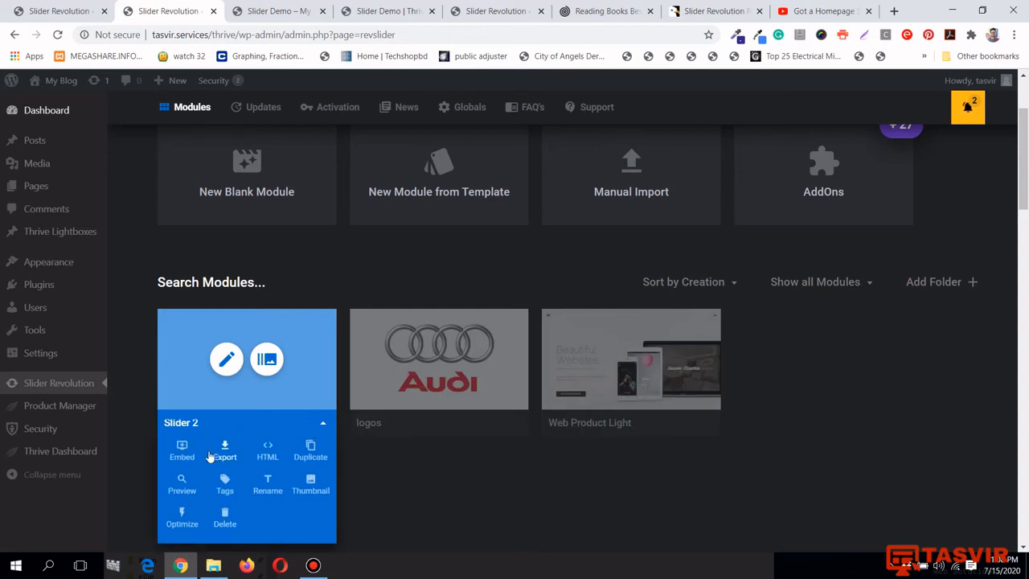
{"action": "left_click", "coordinate": [180, 455]}
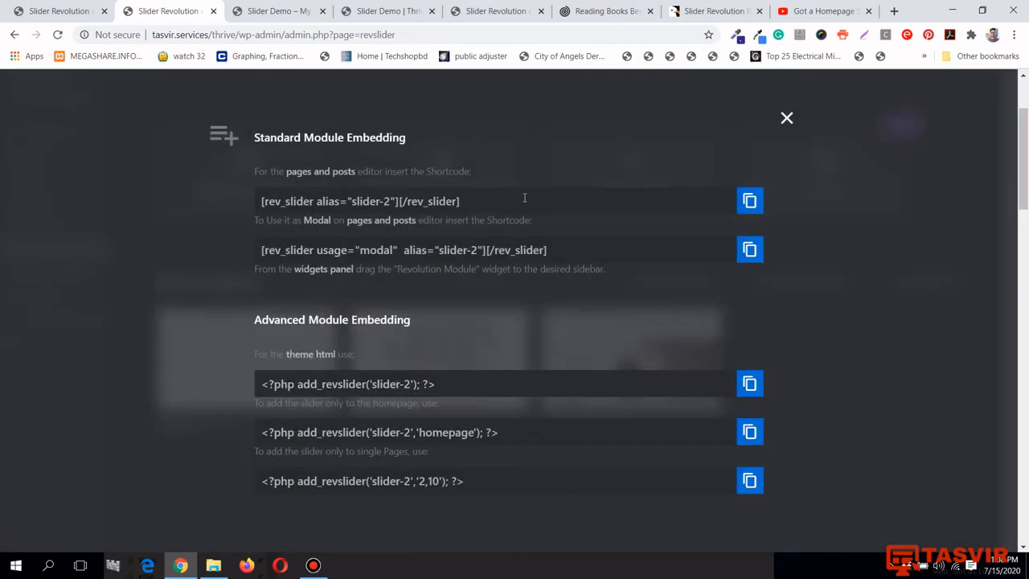
{"action": "left_click", "coordinate": [750, 201]}
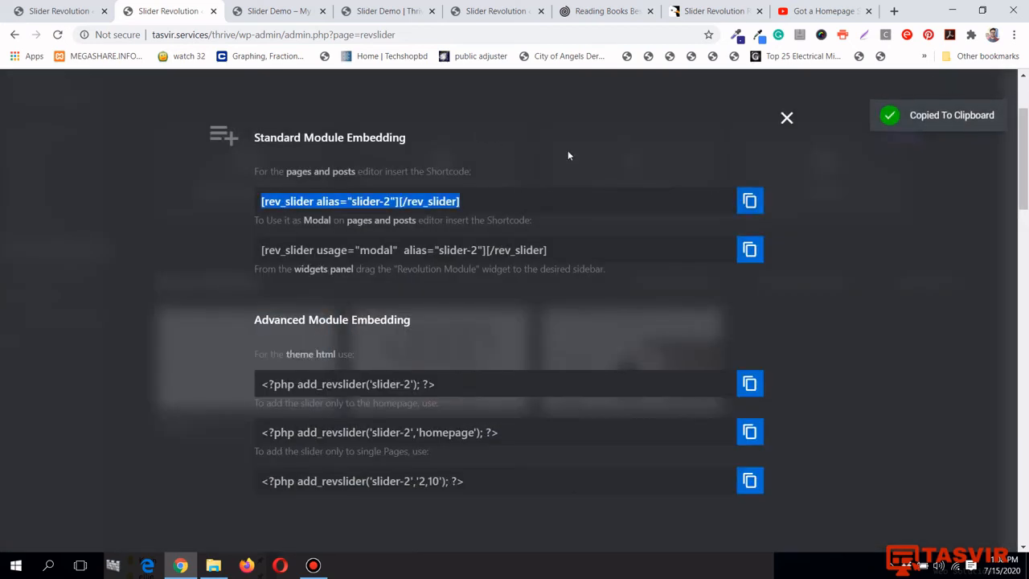
{"action": "left_click", "coordinate": [277, 11]}
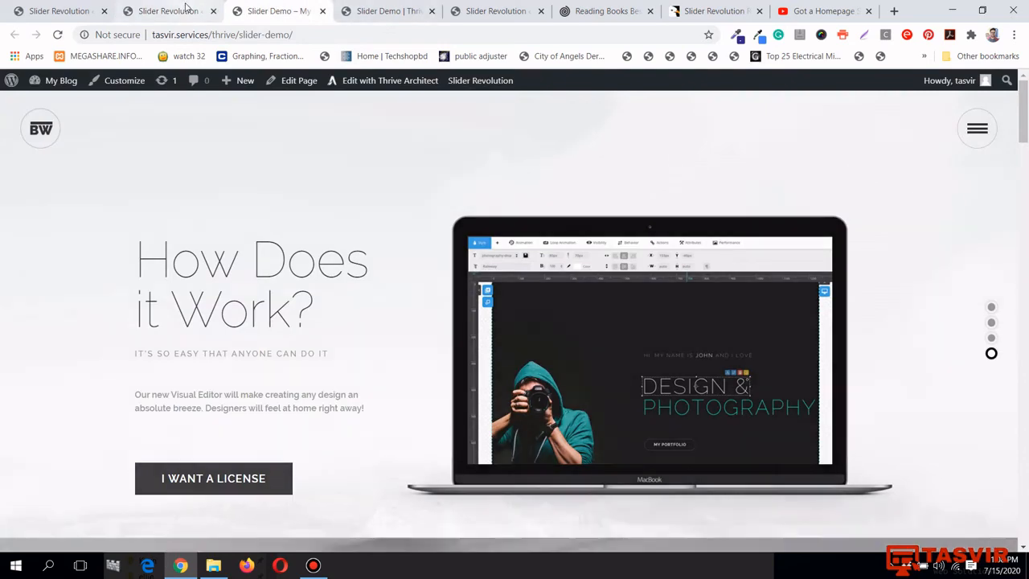
{"action": "left_click", "coordinate": [189, 8]}
Duplicate the logos WordPress Content block, replace its shortcode with the slider-2 shortcode, and save
{"action": "left_click", "coordinate": [381, 8]}
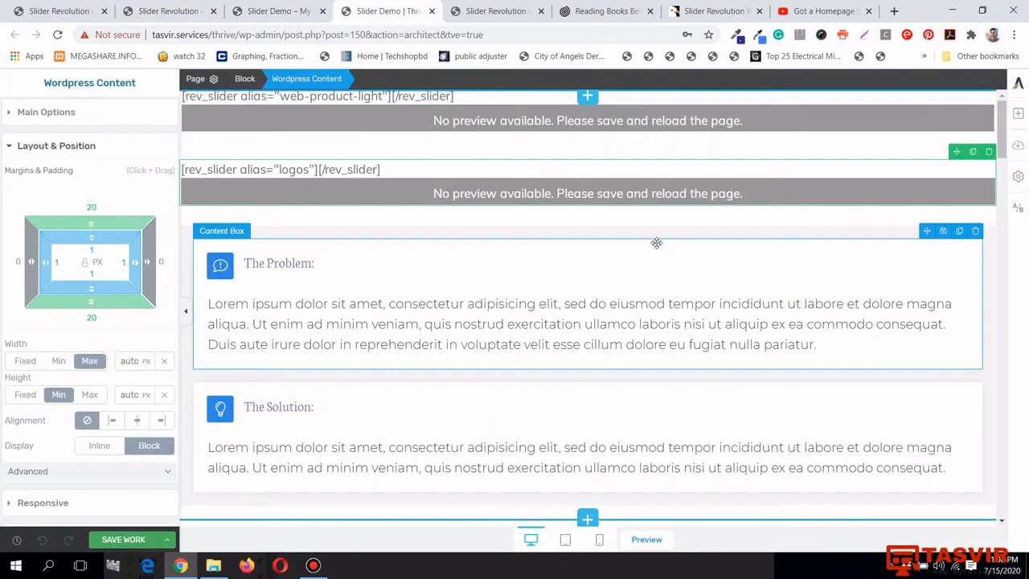
{"action": "left_click", "coordinate": [974, 153]}
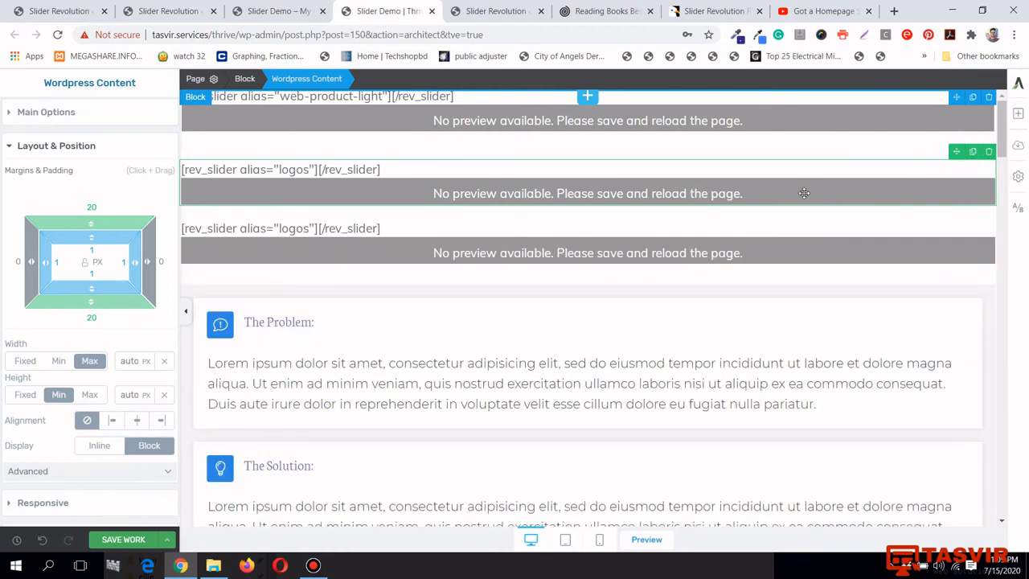
{"action": "left_click", "coordinate": [113, 119]}
{"action": "left_click", "coordinate": [97, 153]}
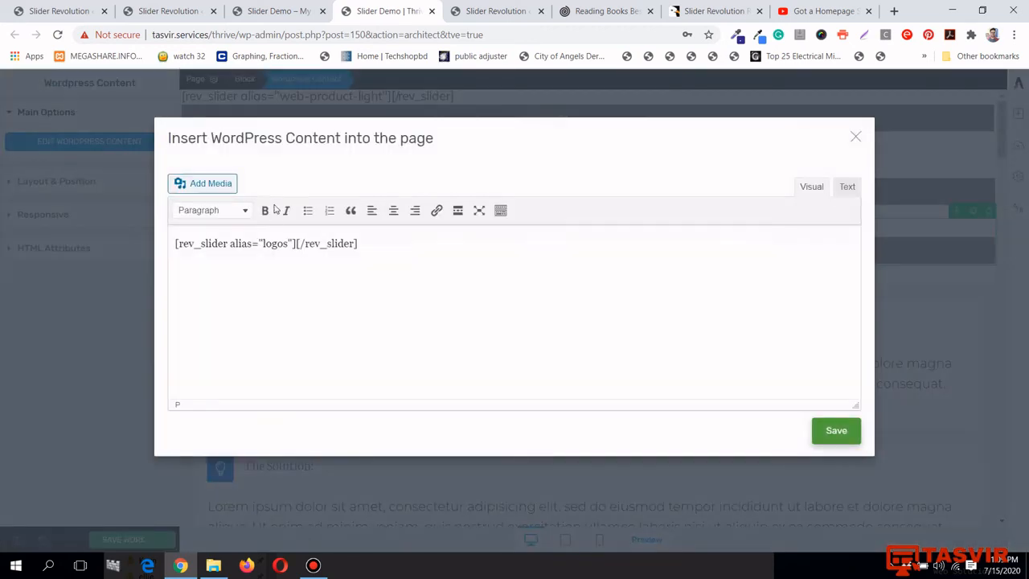
{"action": "triple_click", "coordinate": [273, 238]}
{"action": "right_click", "coordinate": [273, 238]}
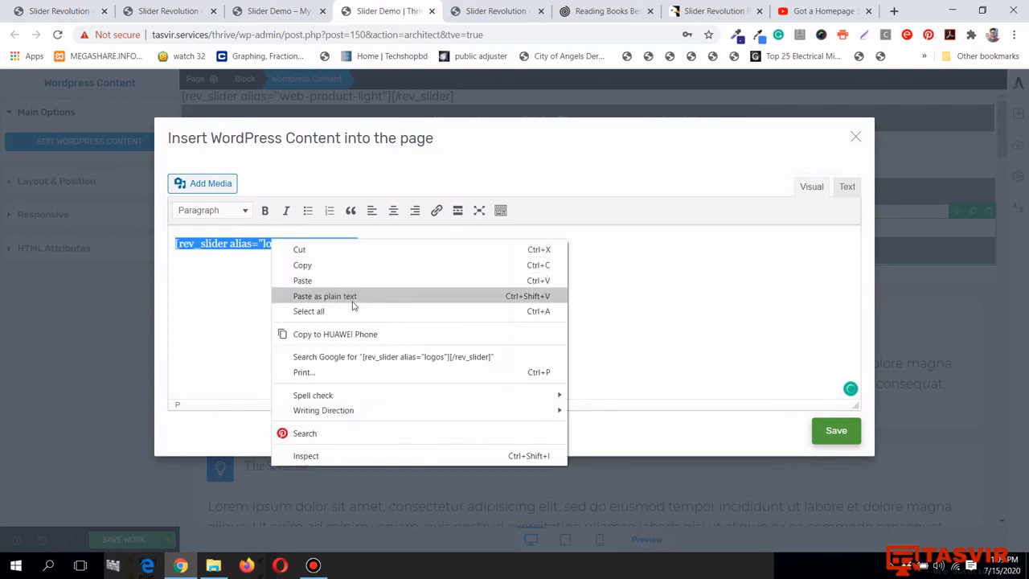
{"action": "left_click", "coordinate": [354, 295]}
{"action": "left_click", "coordinate": [834, 435]}
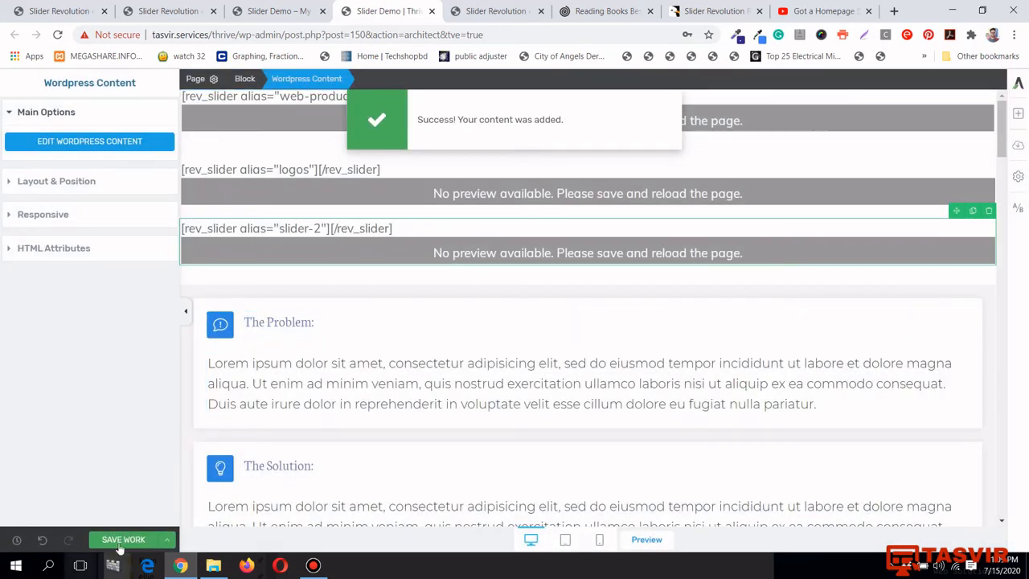
{"action": "left_click", "coordinate": [119, 542]}
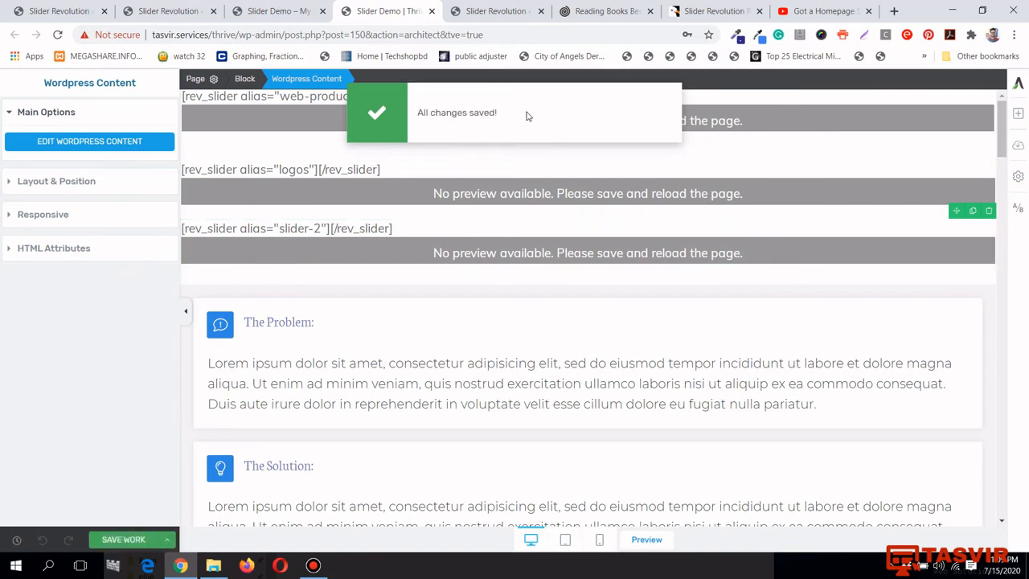
{"action": "left_click", "coordinate": [292, 6]}
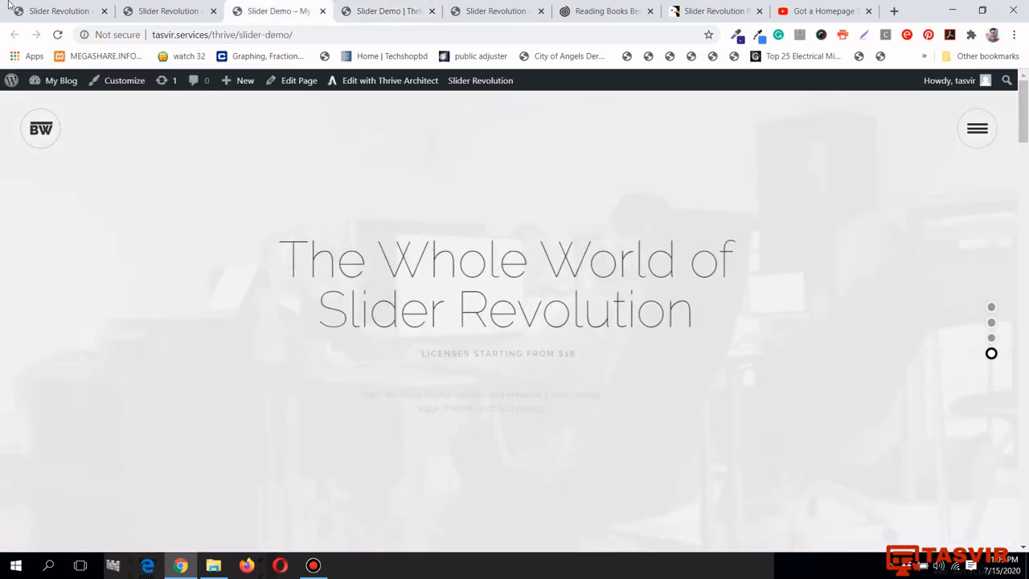
Reload the Slider Demo page and advance the book-testimonial slider to 'Love the ending!'
{"action": "left_click", "coordinate": [59, 36]}
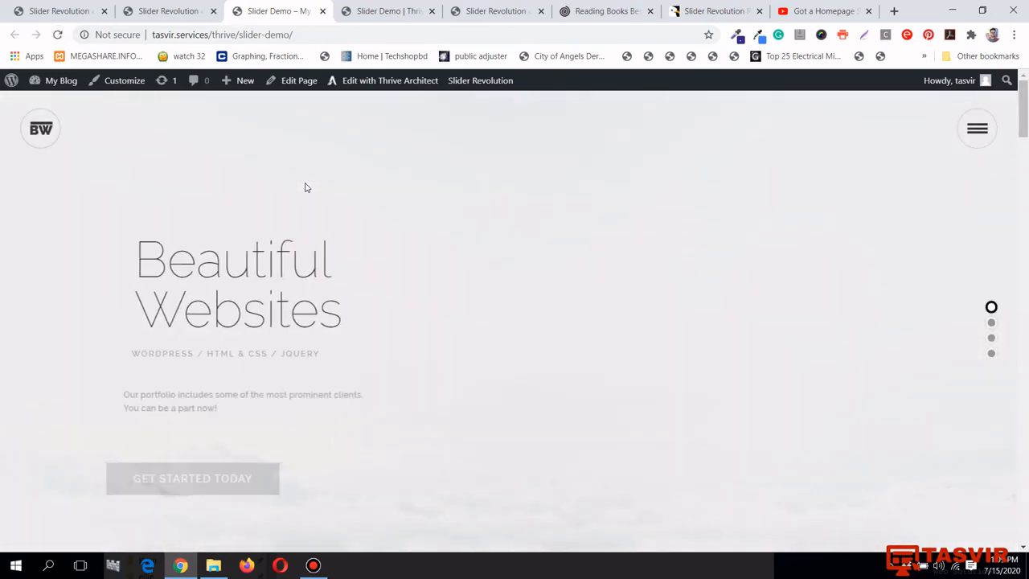
{"action": "scroll", "coordinate": [305, 188], "scroll_direction": "down", "scroll_amount": 5}
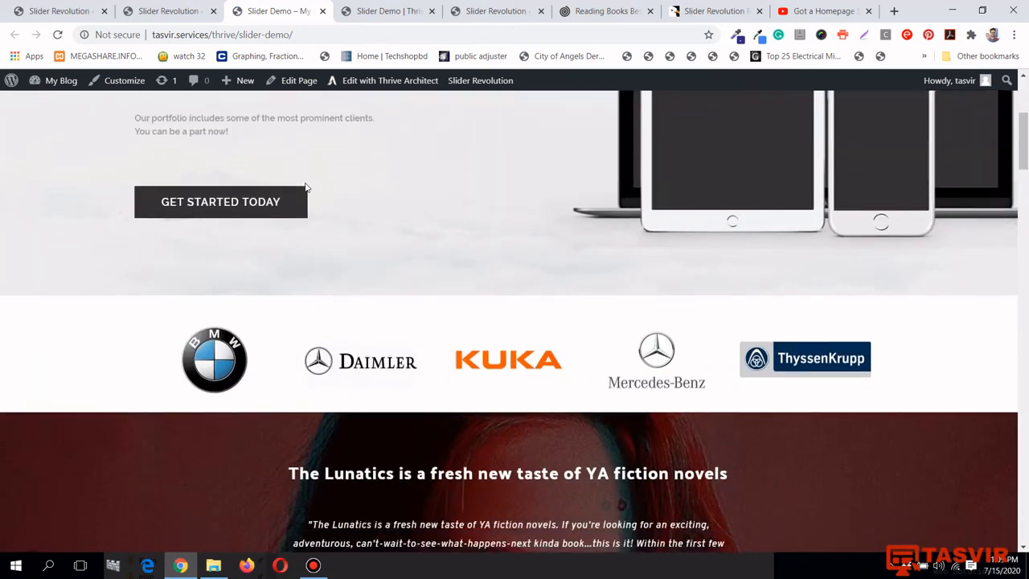
{"action": "scroll", "coordinate": [304, 187], "scroll_direction": "down", "scroll_amount": 2}
{"action": "left_click", "coordinate": [985, 304]}
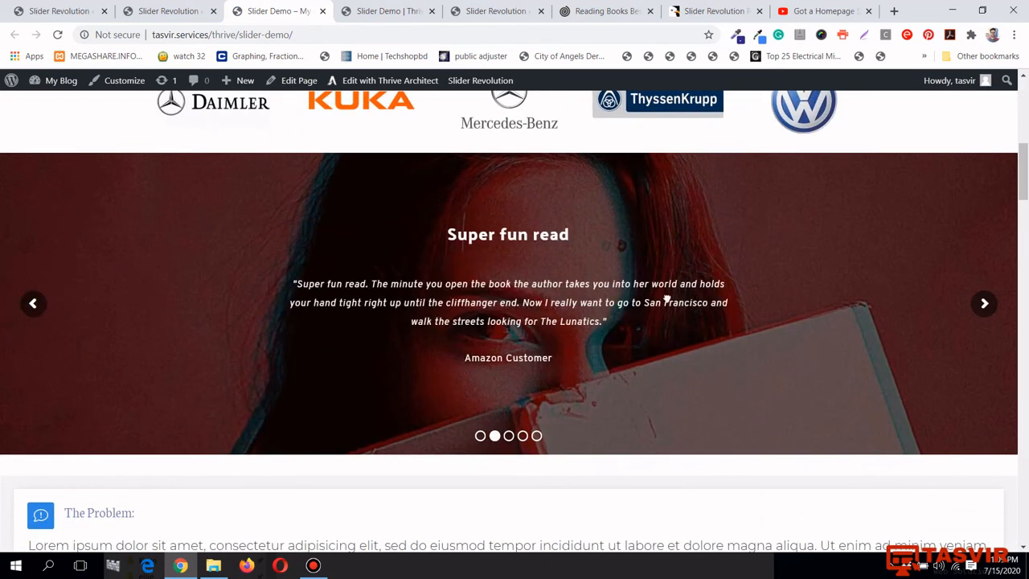
{"action": "left_click_drag", "start_coordinate": [667, 299], "coordinate": [174, 255]}
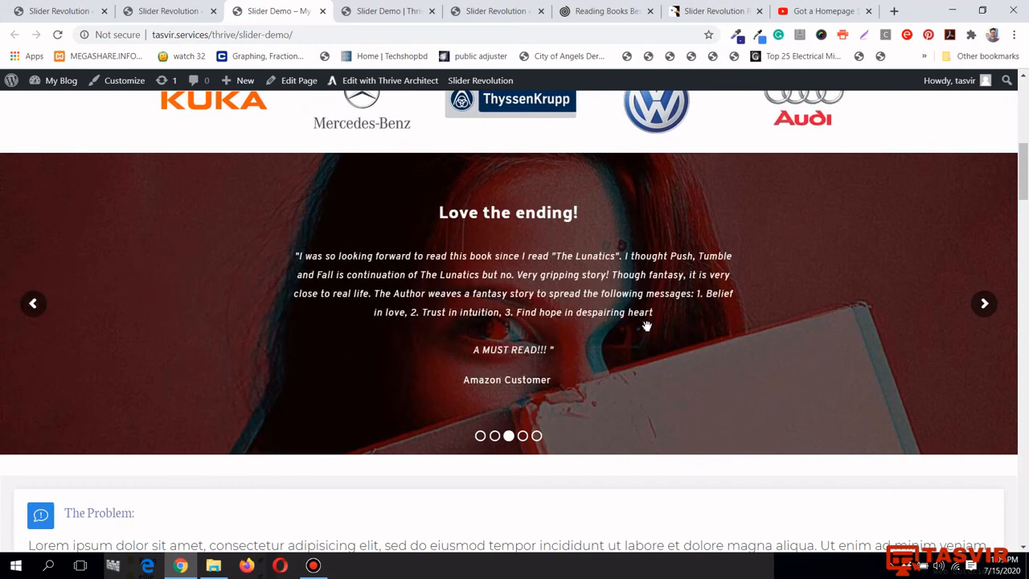
{"action": "scroll", "coordinate": [639, 321], "scroll_direction": "up", "scroll_amount": 2}
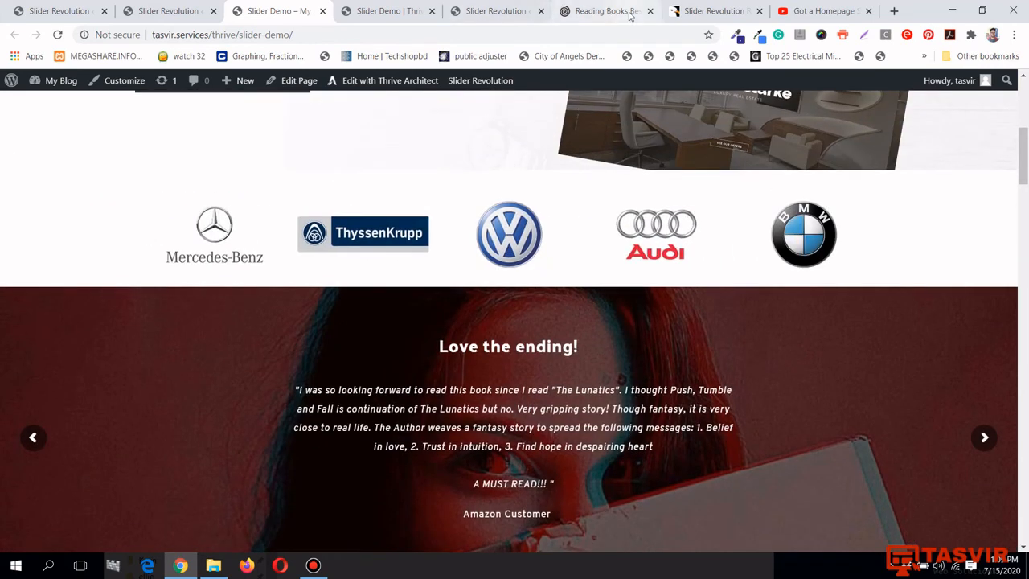
Compare with the Reading Books site's slider, then scroll back through the Slider Demo page
{"action": "left_click", "coordinate": [608, 14]}
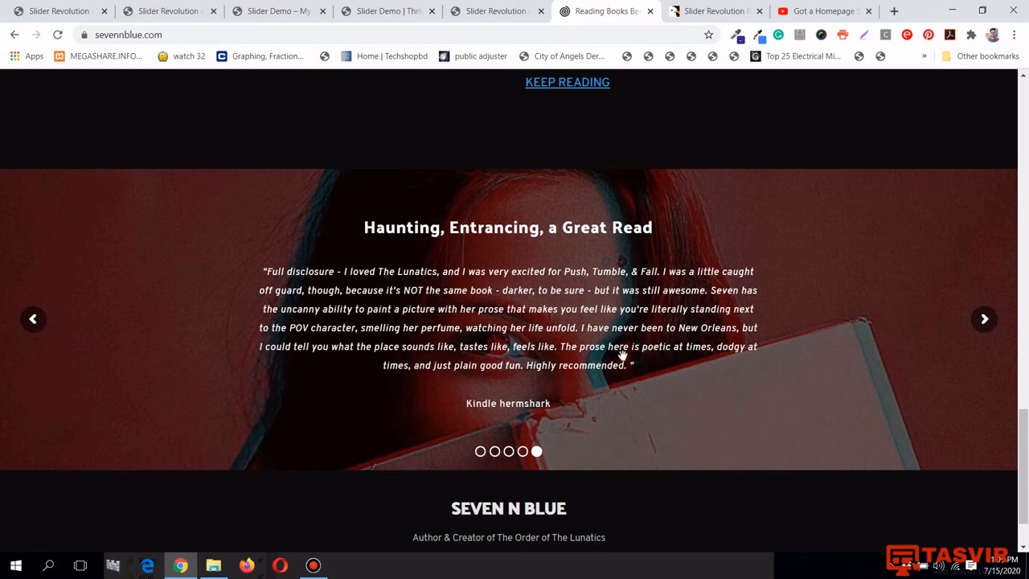
{"action": "scroll", "coordinate": [621, 358], "scroll_direction": "up", "scroll_amount": 1}
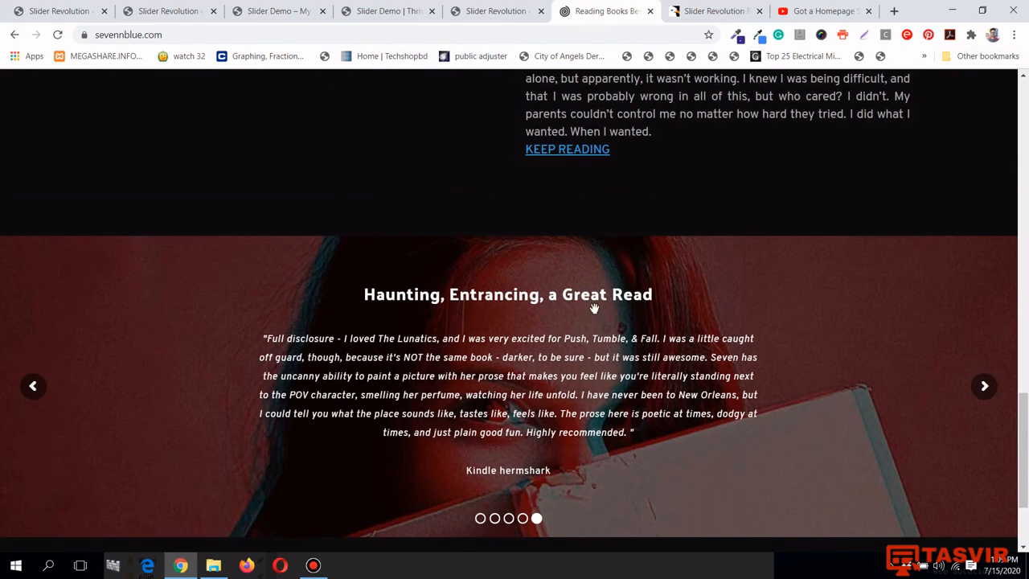
{"action": "left_click", "coordinate": [282, 5]}
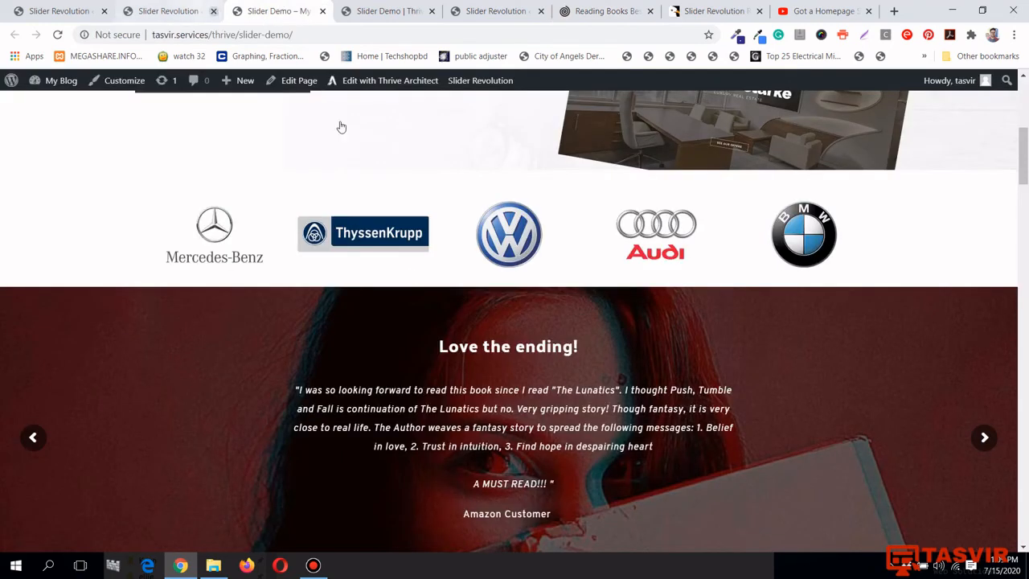
{"action": "scroll", "coordinate": [410, 283], "scroll_direction": "down", "scroll_amount": 1}
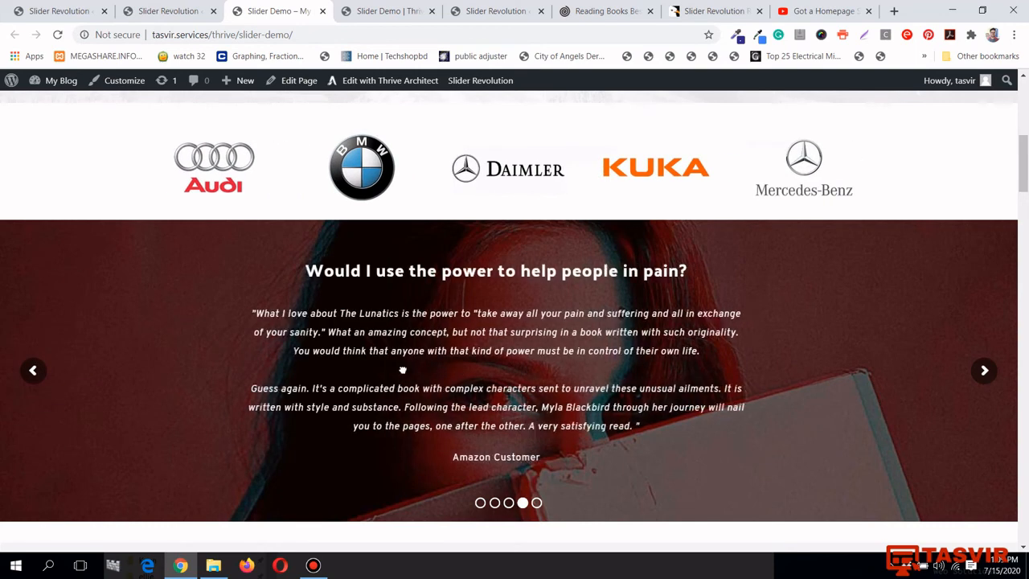
{"action": "scroll", "coordinate": [656, 400], "scroll_direction": "up", "scroll_amount": 5}
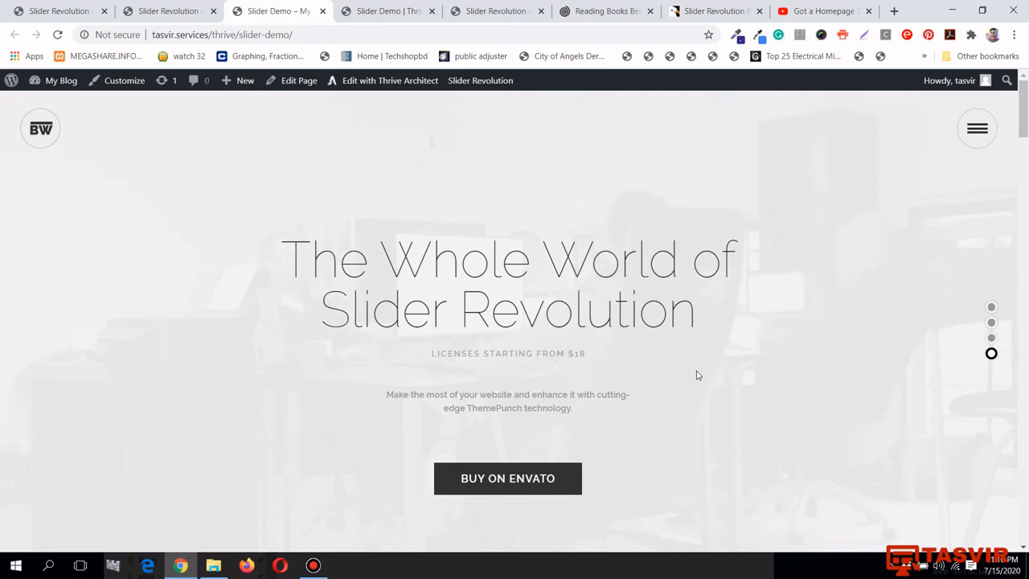
Close the shortcode embedding dialog and open Plugins > Add New in a new tab
{"action": "left_click", "coordinate": [155, 8]}
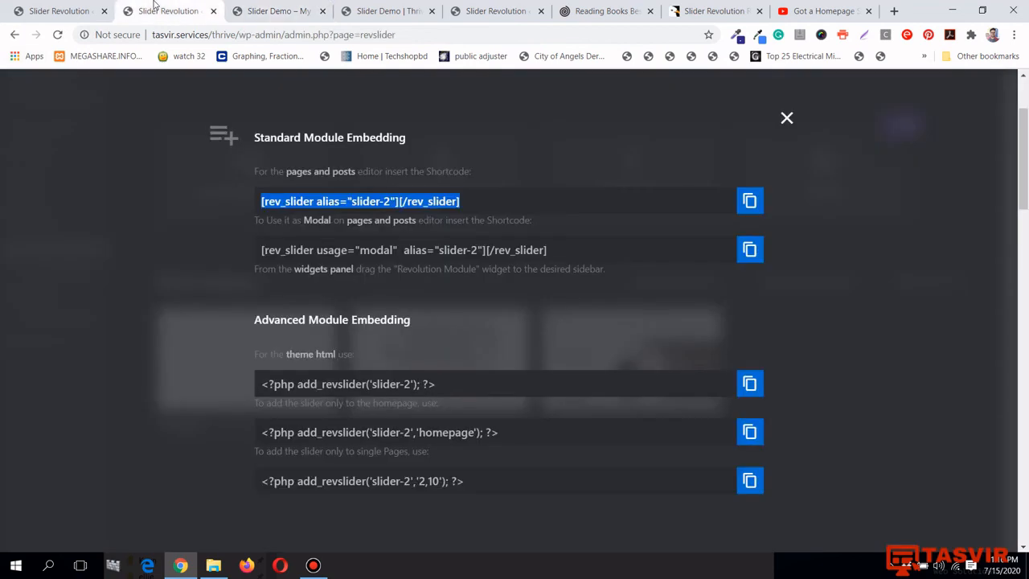
{"action": "left_click", "coordinate": [787, 118]}
{"action": "mouse_move", "coordinate": [103, 288]}
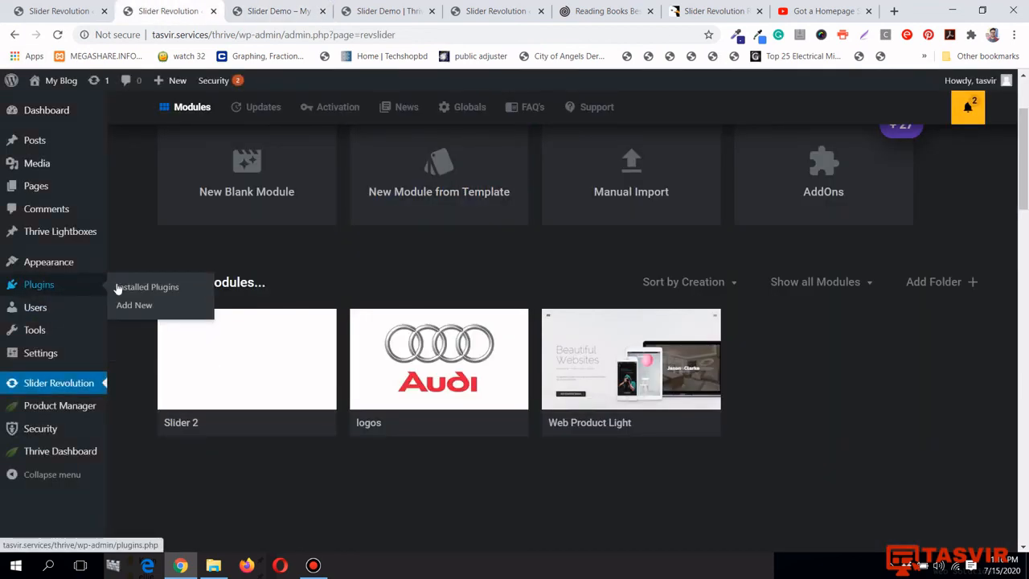
{"action": "right_click", "coordinate": [144, 306]}
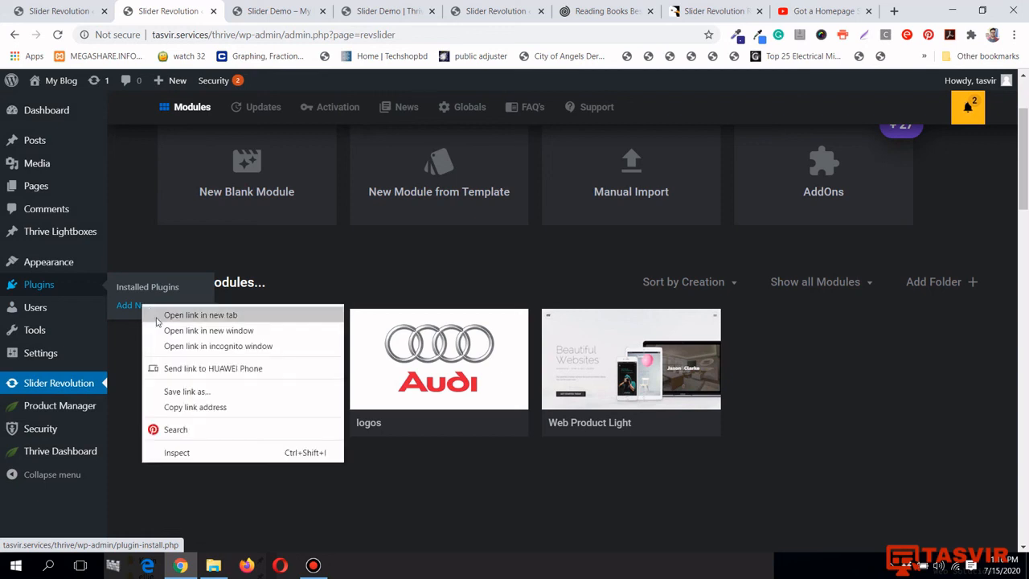
{"action": "key", "text": "Escape"}
Search the plugin directory for 'smart', then return to the Slider Revolution Modules page
{"action": "left_click", "coordinate": [251, 12]}
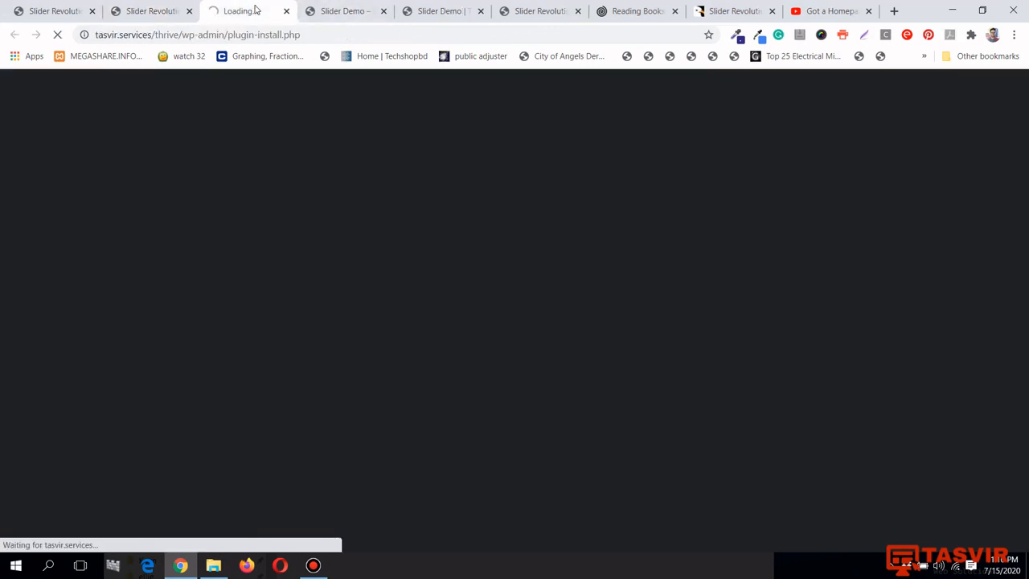
{"action": "left_click", "coordinate": [312, 565]}
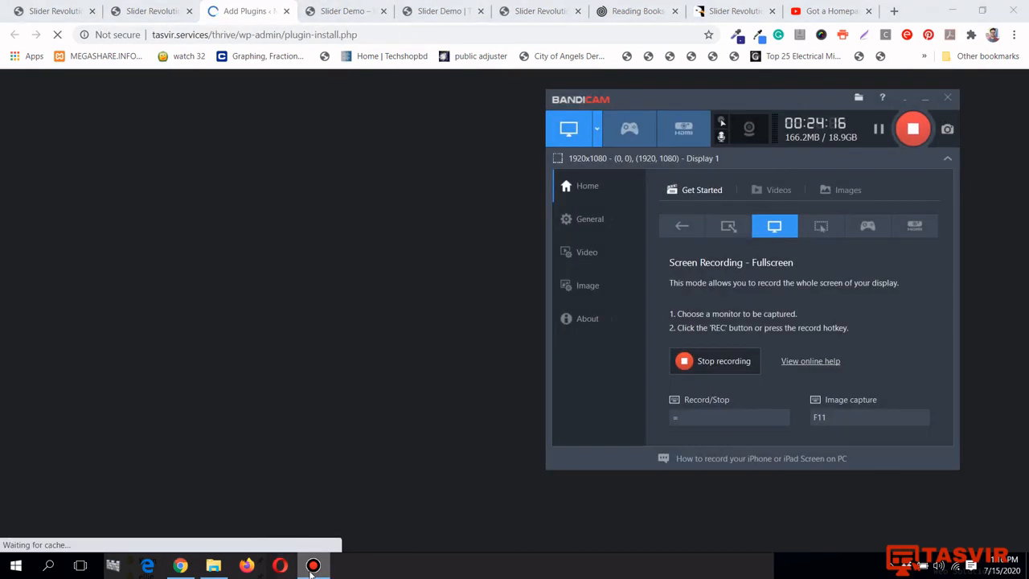
{"action": "left_click", "coordinate": [313, 565]}
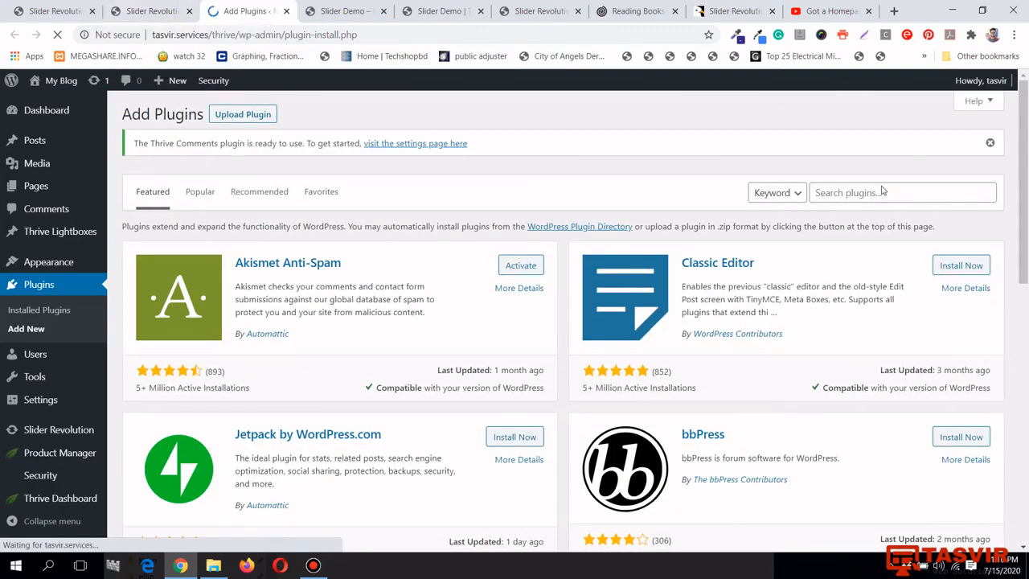
{"action": "left_click", "coordinate": [883, 193]}
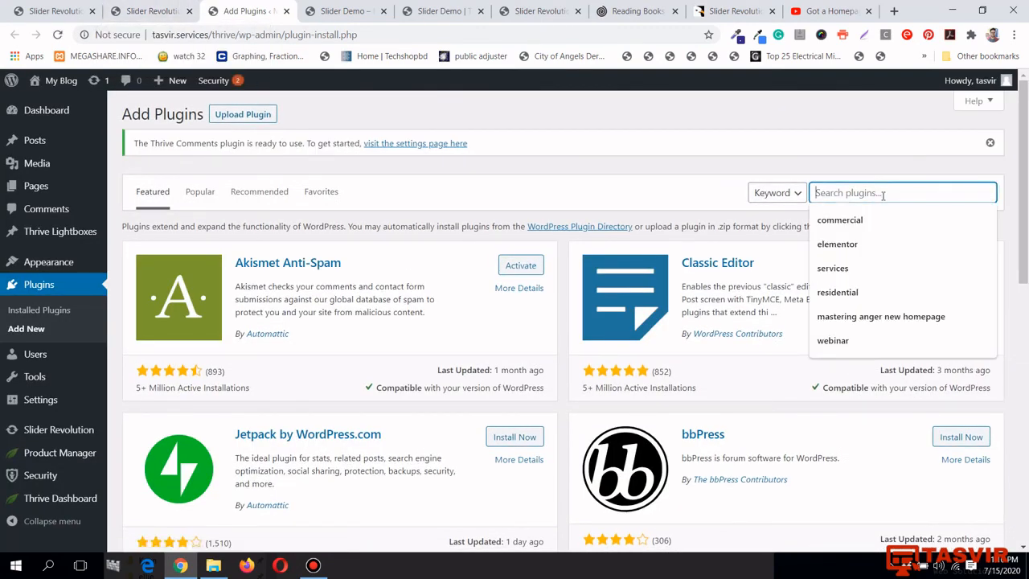
{"action": "type", "text": "sma"}
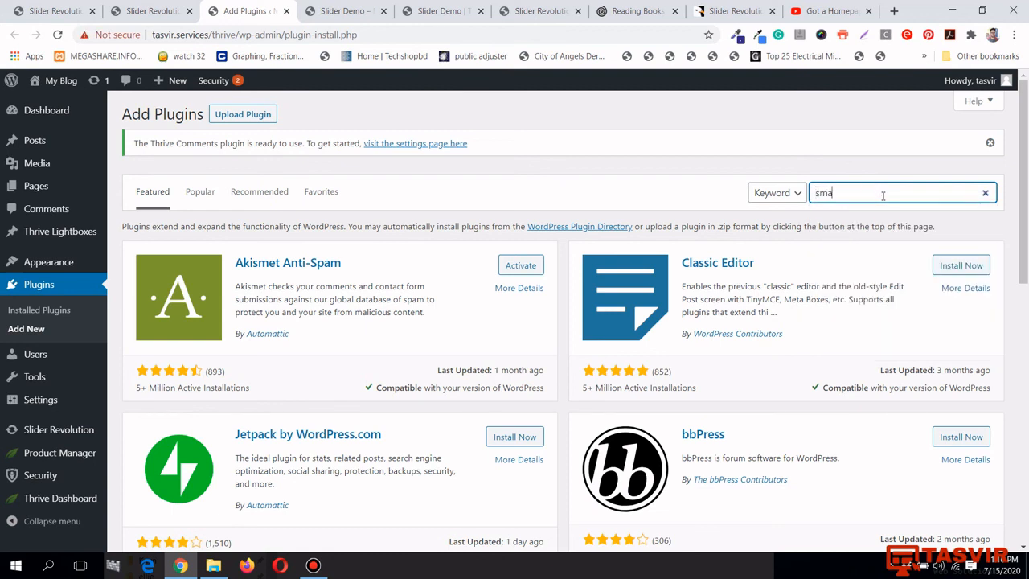
{"action": "type", "text": "rt"}
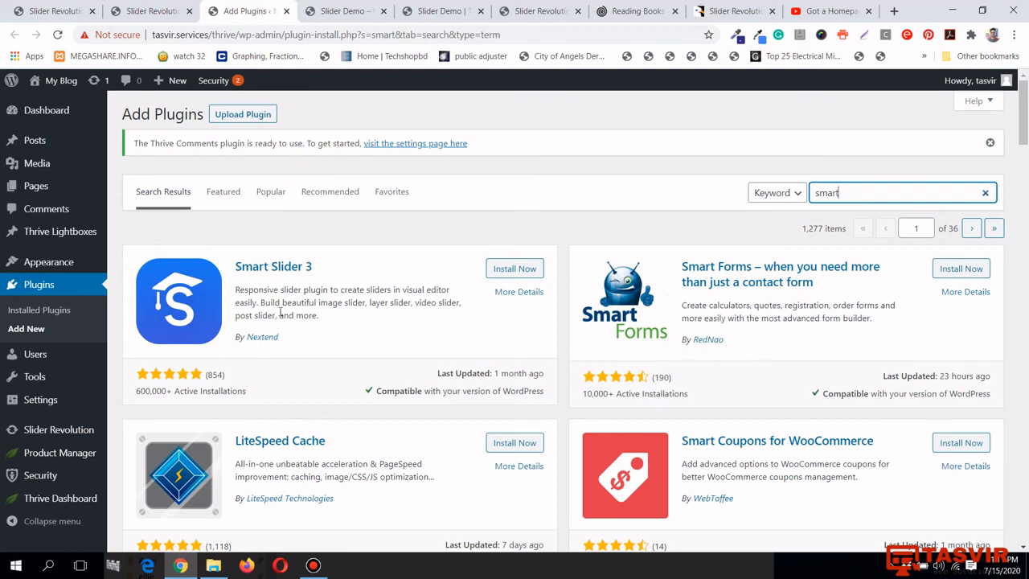
{"action": "left_click", "coordinate": [153, 11]}
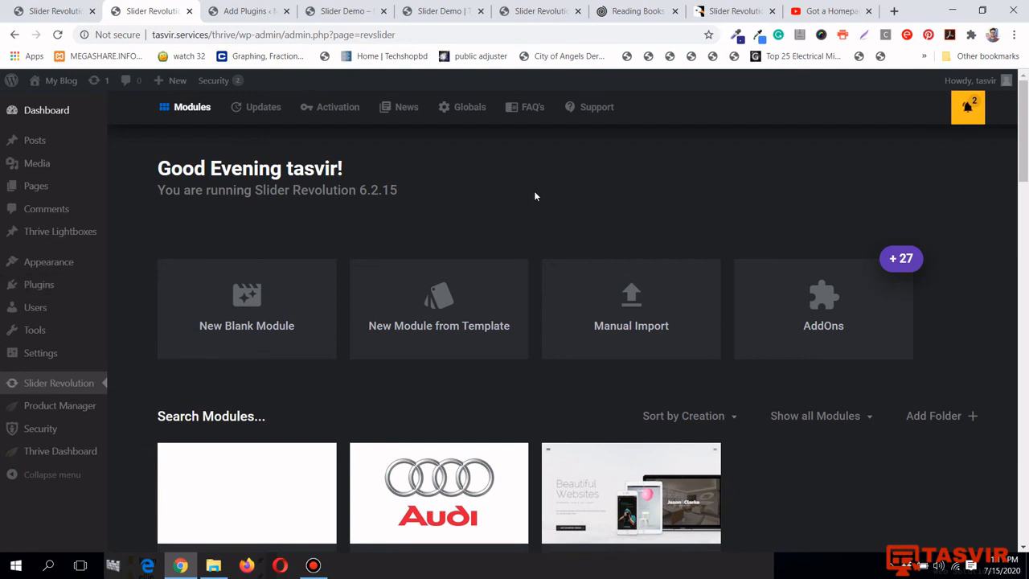
Scroll through the Slider Demo page's sliders and swipe the book-testimonial slider to another slide
{"action": "left_click", "coordinate": [358, 10]}
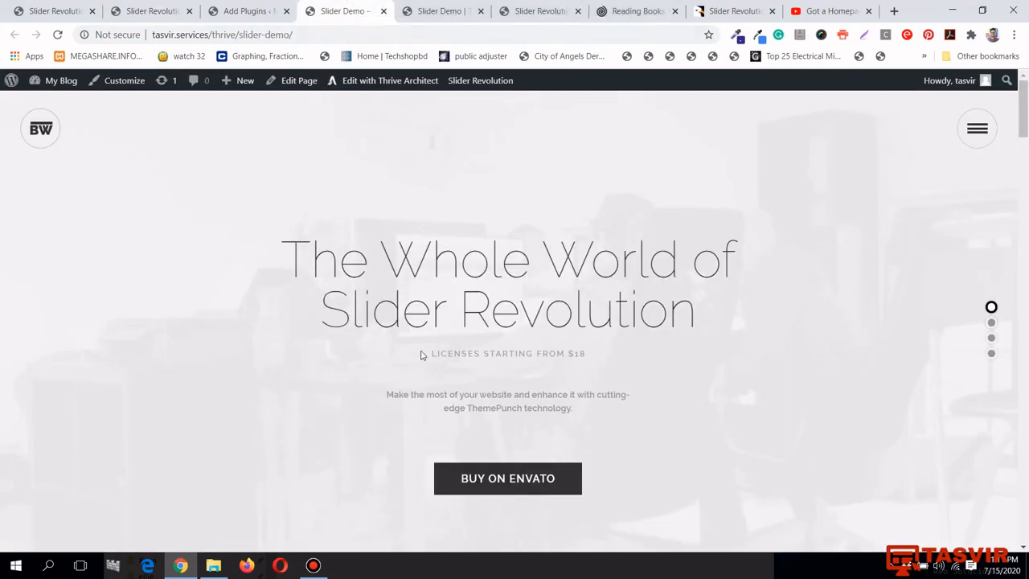
{"action": "scroll", "coordinate": [407, 356], "scroll_direction": "down", "scroll_amount": 5}
{"action": "scroll", "coordinate": [462, 361], "scroll_direction": "up", "scroll_amount": 5}
{"action": "scroll", "coordinate": [472, 323], "scroll_direction": "down", "scroll_amount": 5}
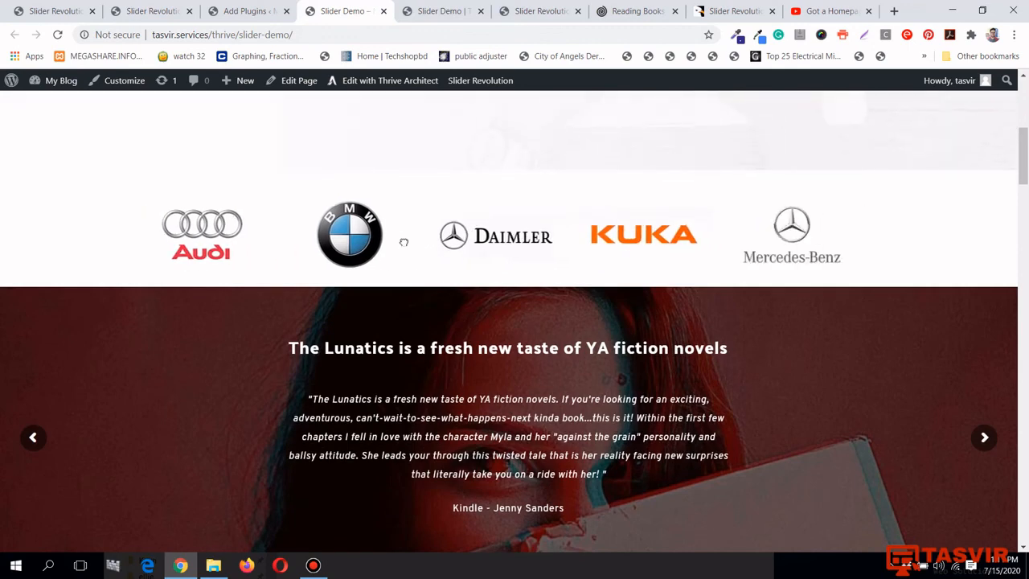
{"action": "scroll", "coordinate": [344, 356], "scroll_direction": "down", "scroll_amount": 3}
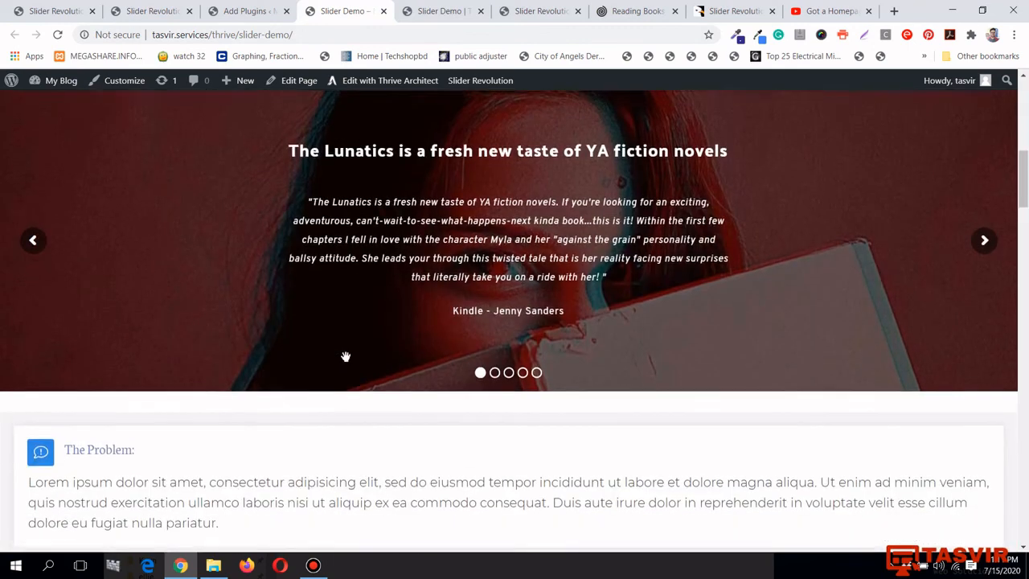
{"action": "scroll", "coordinate": [701, 265], "scroll_direction": "up", "scroll_amount": 1}
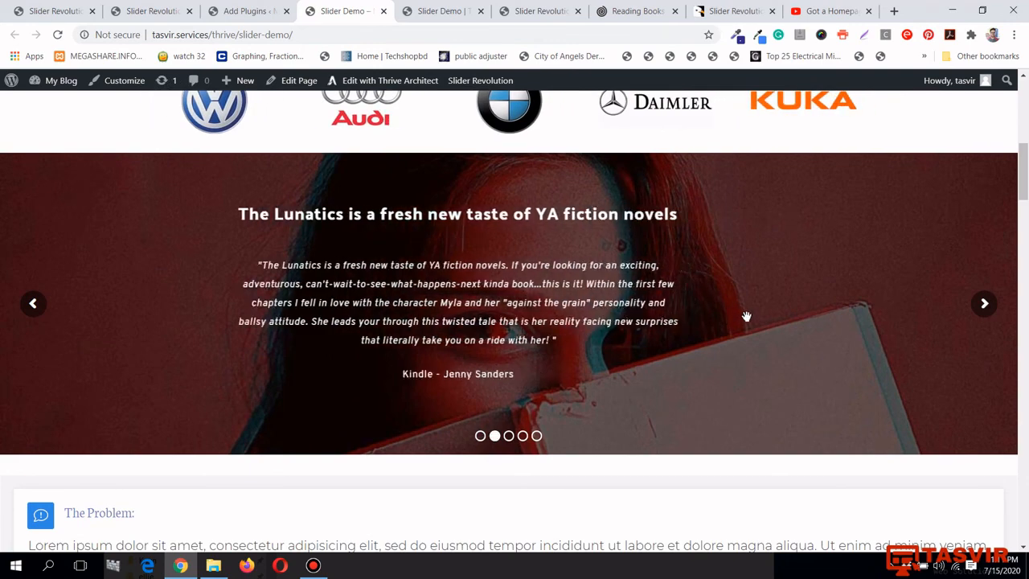
{"action": "left_click_drag", "start_coordinate": [736, 314], "coordinate": [268, 309]}
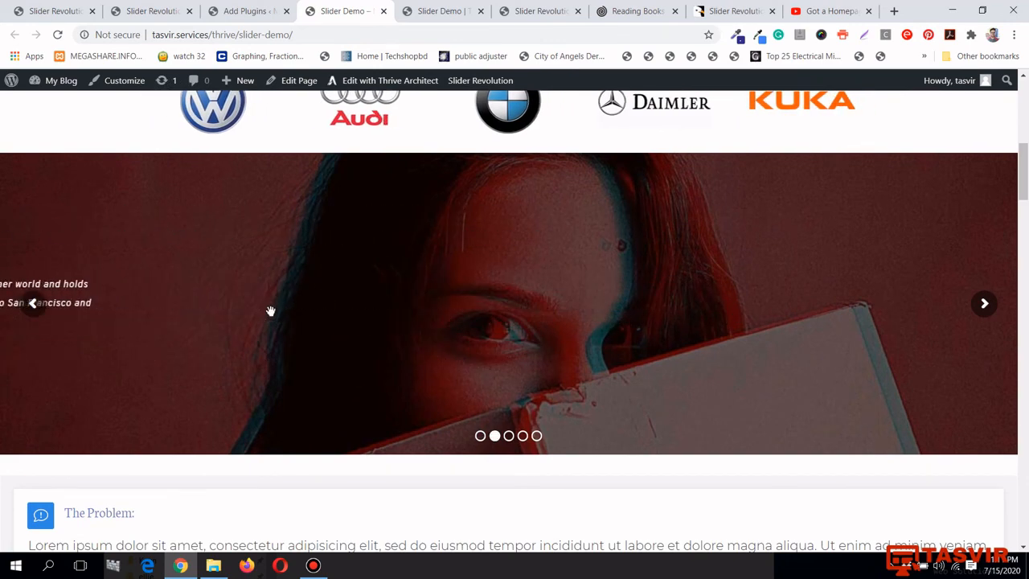
{"action": "scroll", "coordinate": [270, 311], "scroll_direction": "up", "scroll_amount": 5}
{"action": "scroll", "coordinate": [271, 315], "scroll_direction": "up", "scroll_amount": 2}
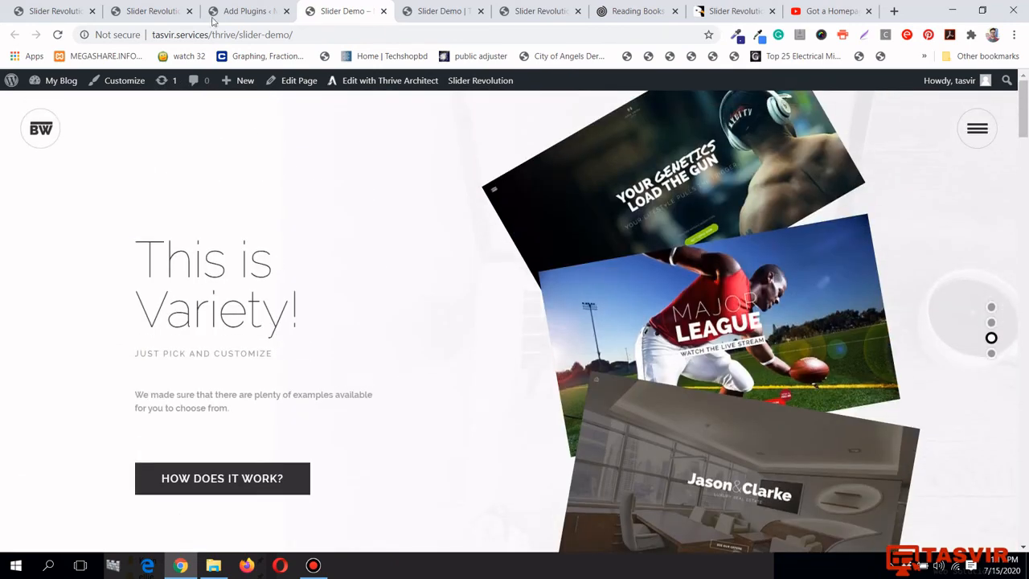
Glance at the Slider Revolution dashboard, then scroll through the Slider Demo page again
{"action": "left_click", "coordinate": [153, 12]}
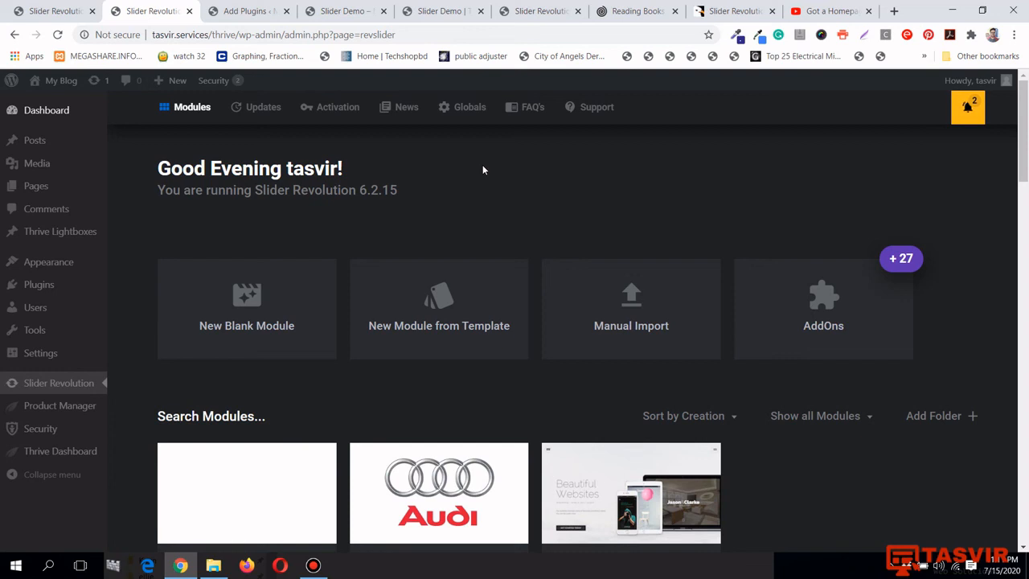
{"action": "key", "text": "ctrl+Tab"}
{"action": "key", "text": "ctrl+Tab"}
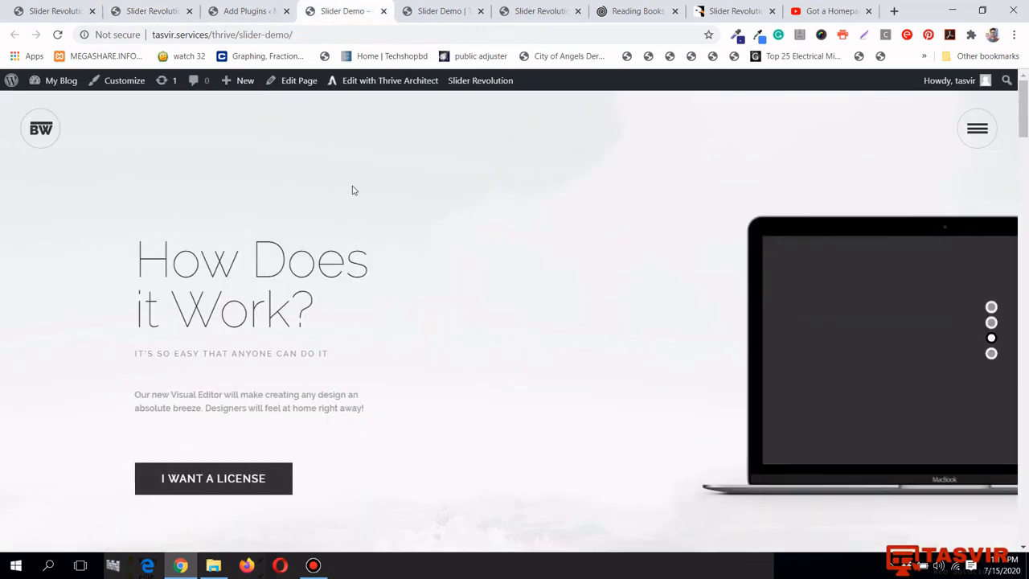
{"action": "scroll", "coordinate": [1027, 197], "scroll_direction": "down", "scroll_amount": 4}
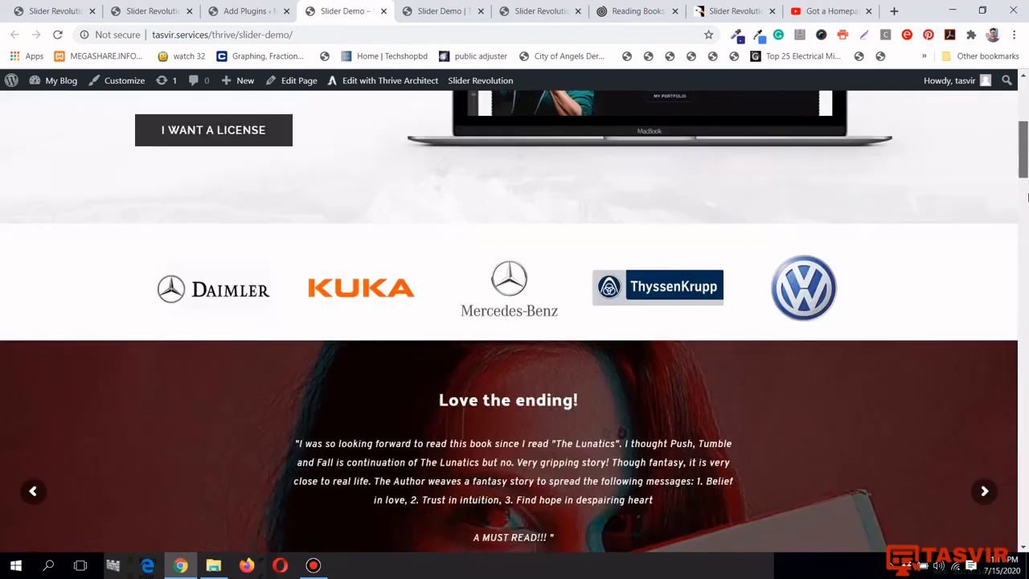
{"action": "scroll", "coordinate": [1027, 197], "scroll_direction": "down", "scroll_amount": 3}
{"action": "scroll", "coordinate": [821, 167], "scroll_direction": "up", "scroll_amount": 1}
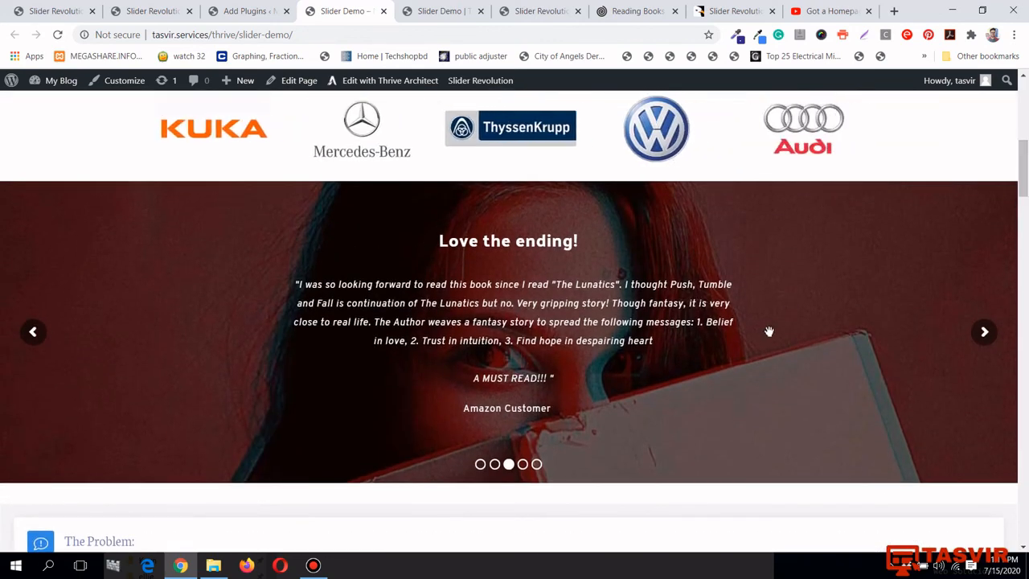
{"action": "scroll", "coordinate": [768, 331], "scroll_direction": "down", "scroll_amount": 1}
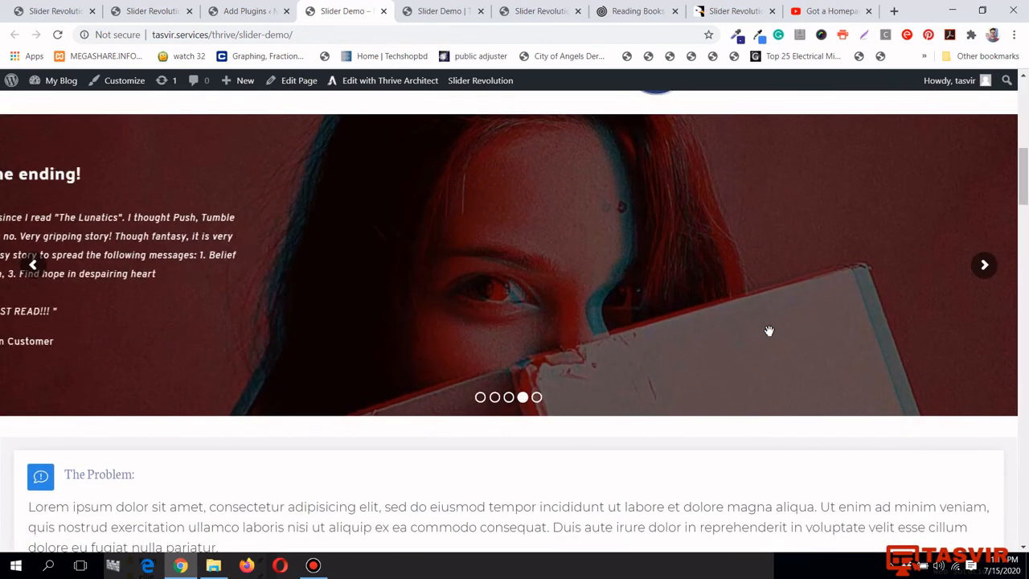
{"action": "scroll", "coordinate": [768, 331], "scroll_direction": "up", "scroll_amount": 1}
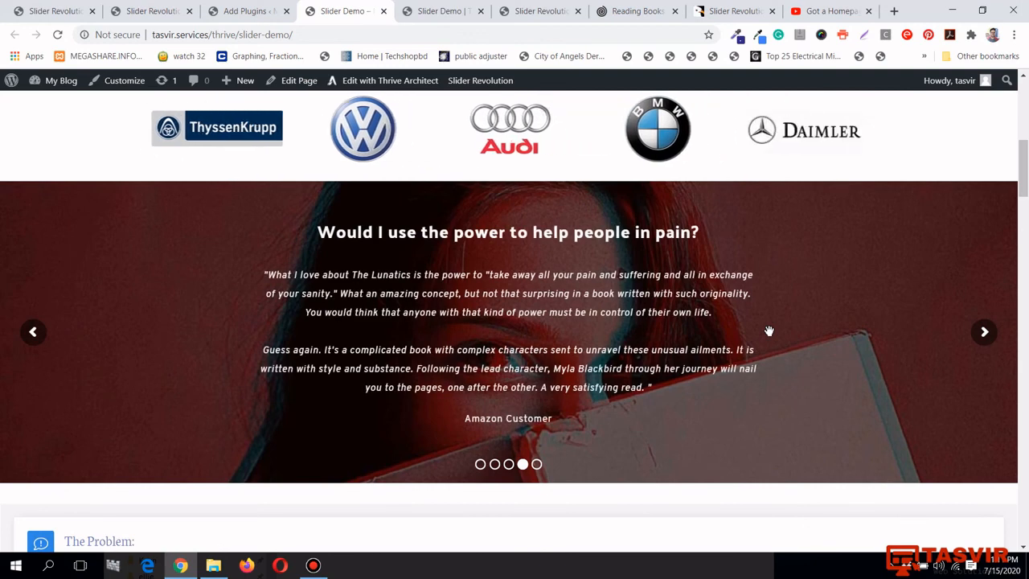
{"action": "scroll", "coordinate": [768, 331], "scroll_direction": "up", "scroll_amount": 6}
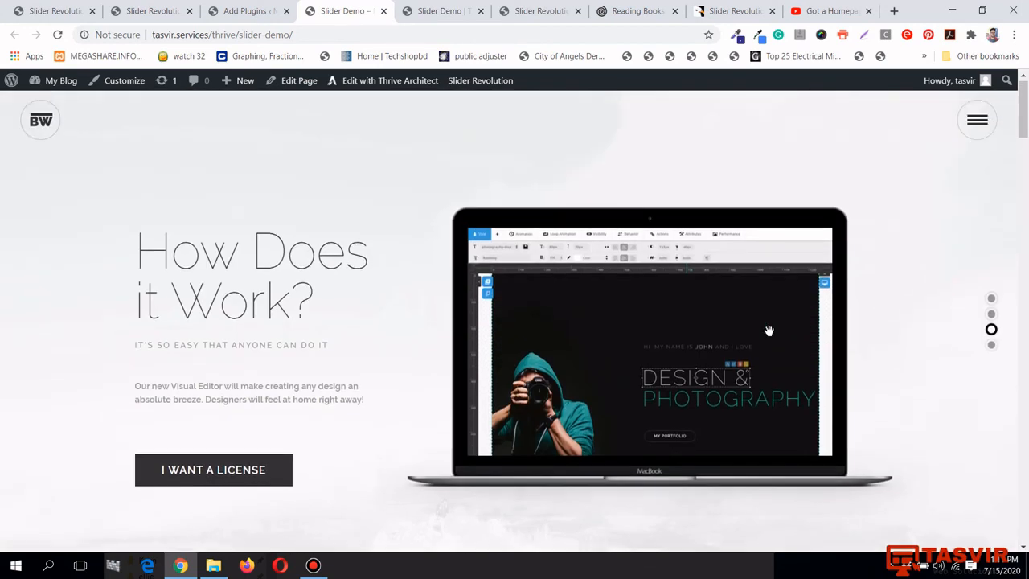